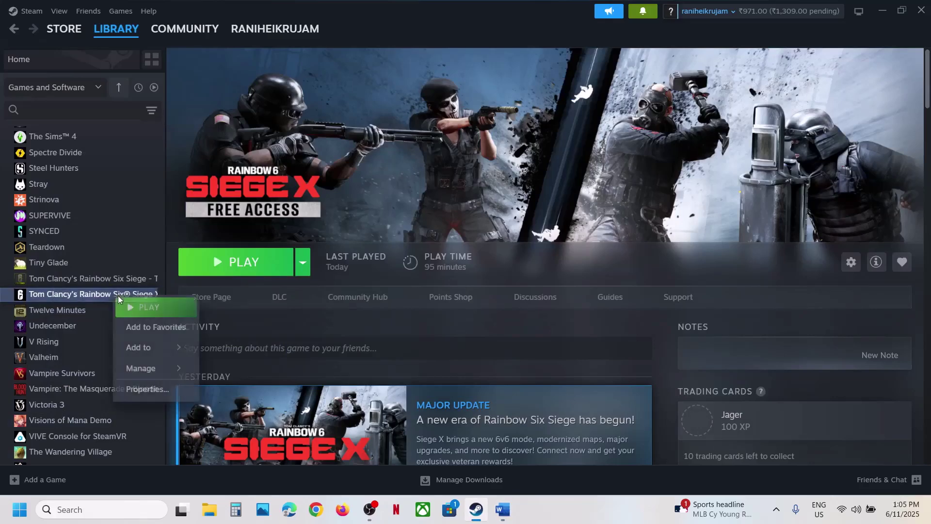
- Browse the local files of Tom Clancy's Rainbow Six Siege X from the Steam library and open its BattlEye folder
{"action": "mouse_move", "coordinate": [165, 374]}
{"action": "left_click", "coordinate": [277, 370]}
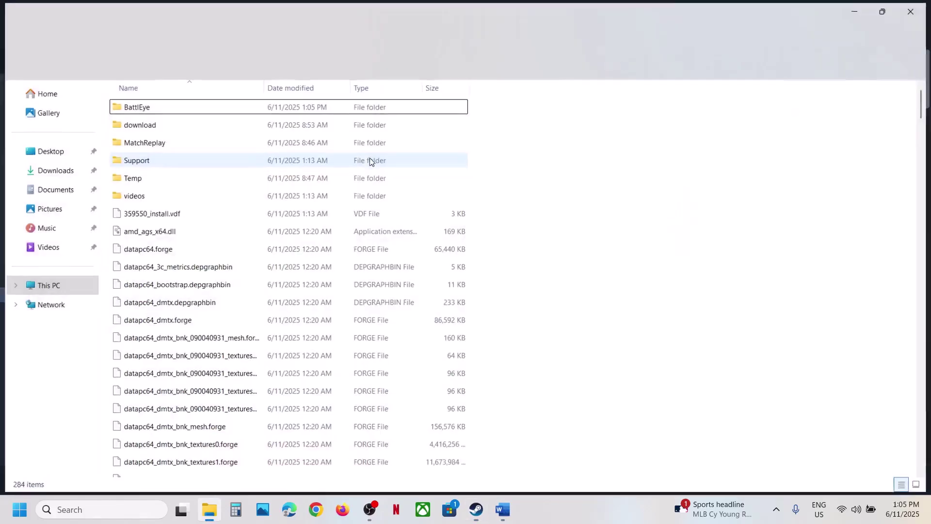
{"action": "double_click", "coordinate": [130, 102]}
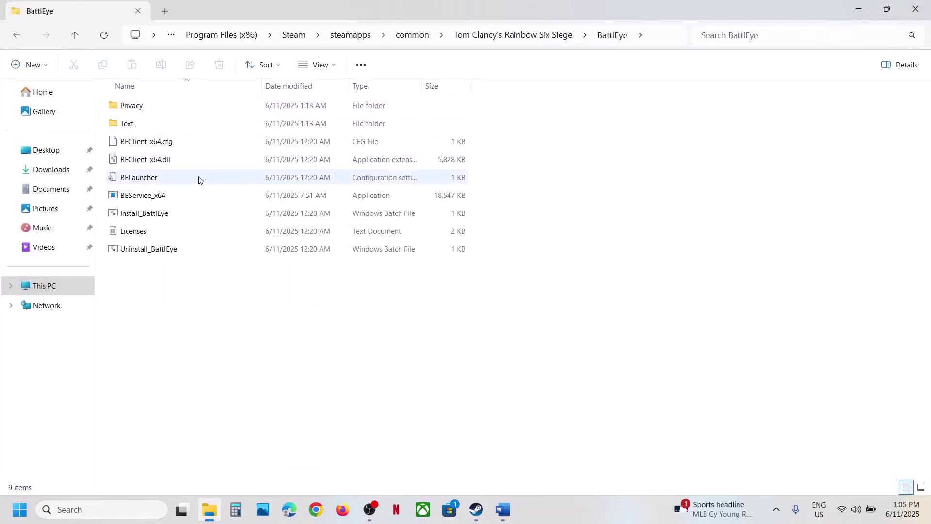
- Run the Uninstall_BattlEye batch file as administrator and allow it to make changes
{"action": "left_click", "coordinate": [142, 250]}
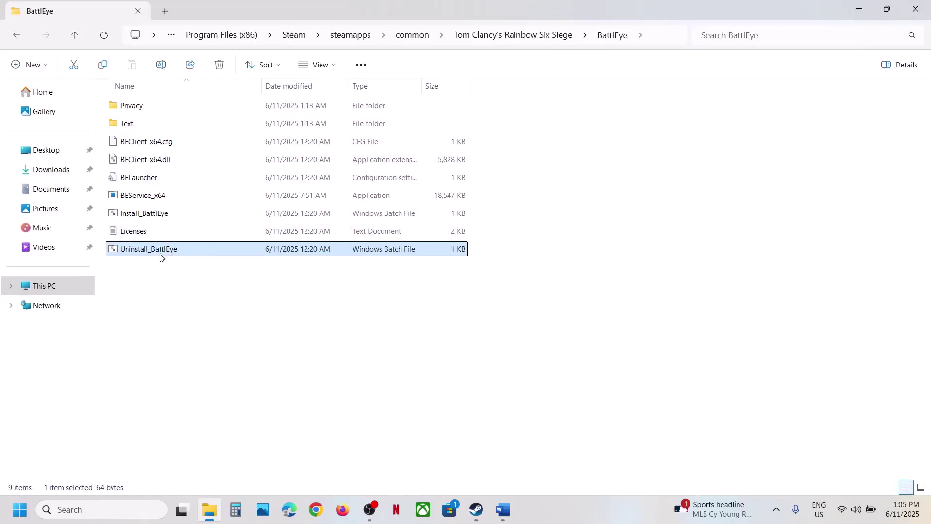
{"action": "right_click", "coordinate": [160, 251]}
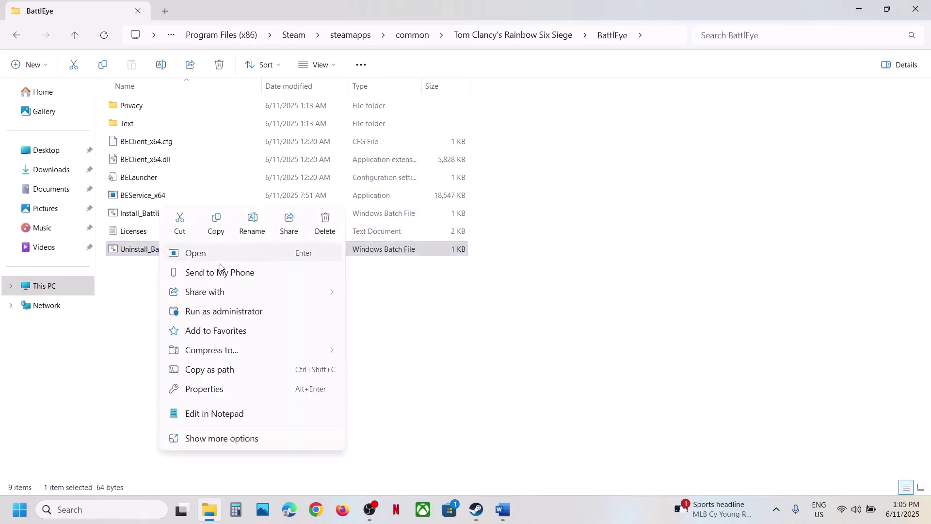
{"action": "left_click", "coordinate": [241, 312]}
{"action": "left_click", "coordinate": [413, 379]}
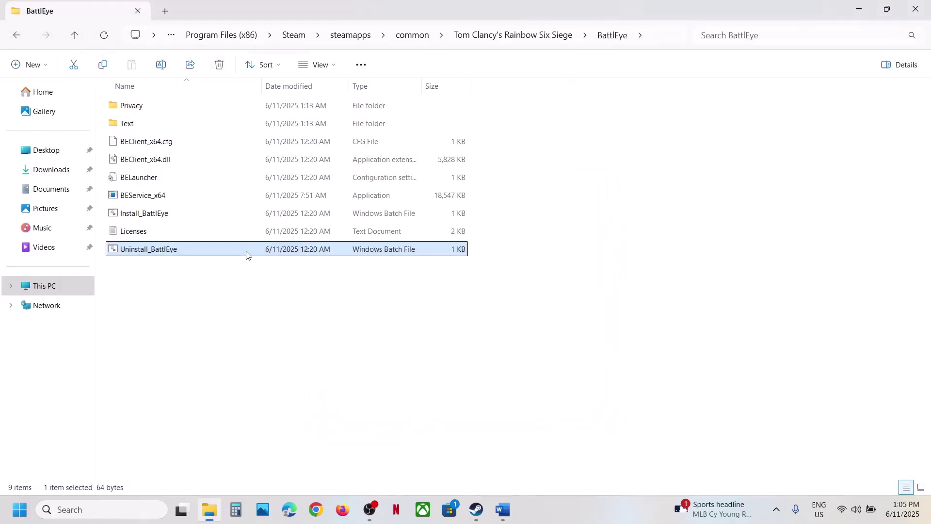
- Run the Install_BattlEye batch file as administrator and allow it to make changes
{"action": "left_click", "coordinate": [137, 217]}
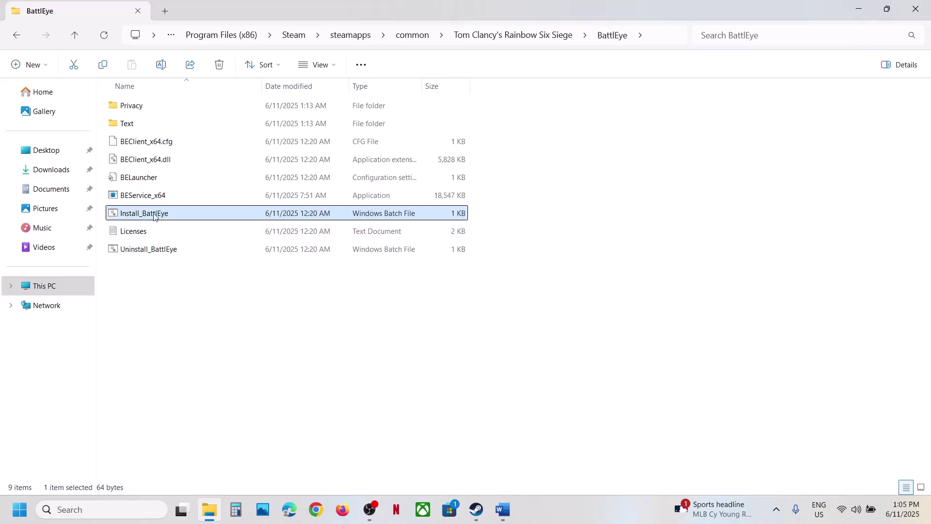
{"action": "right_click", "coordinate": [156, 216]}
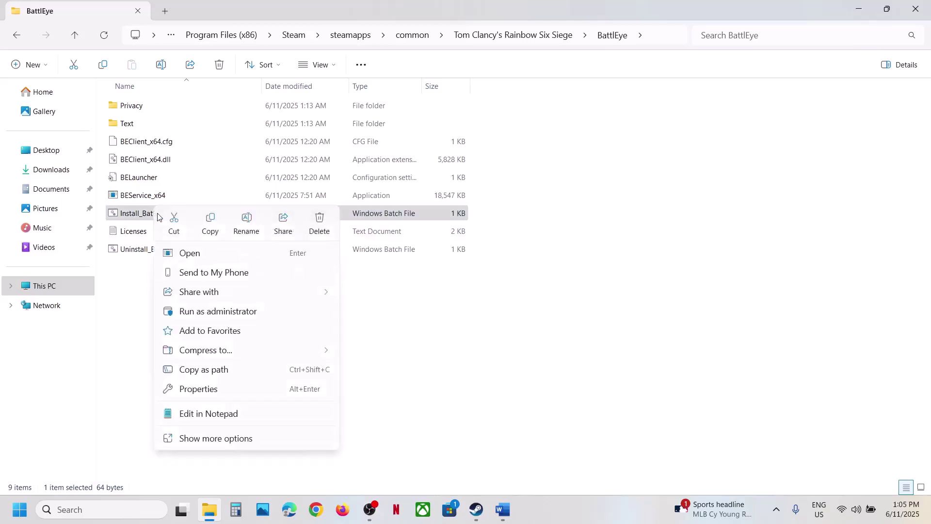
{"action": "left_click", "coordinate": [219, 312]}
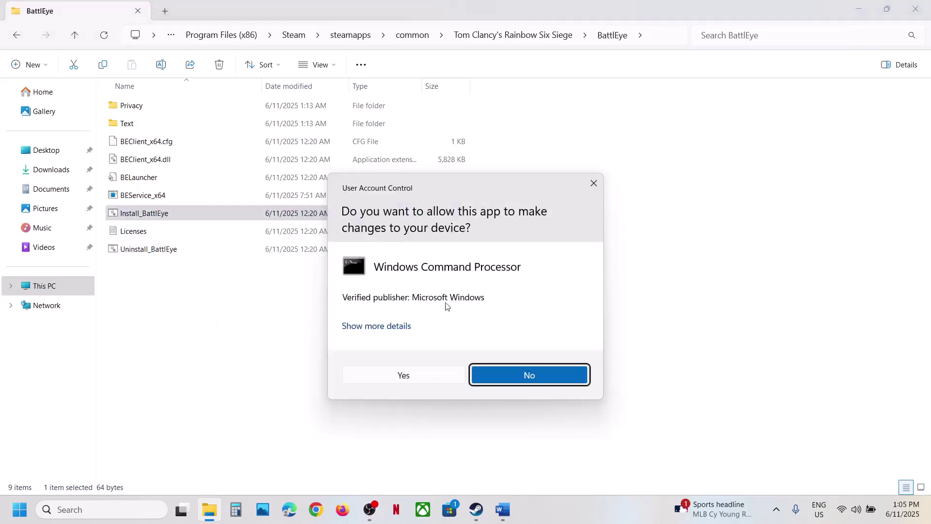
{"action": "left_click", "coordinate": [401, 374]}
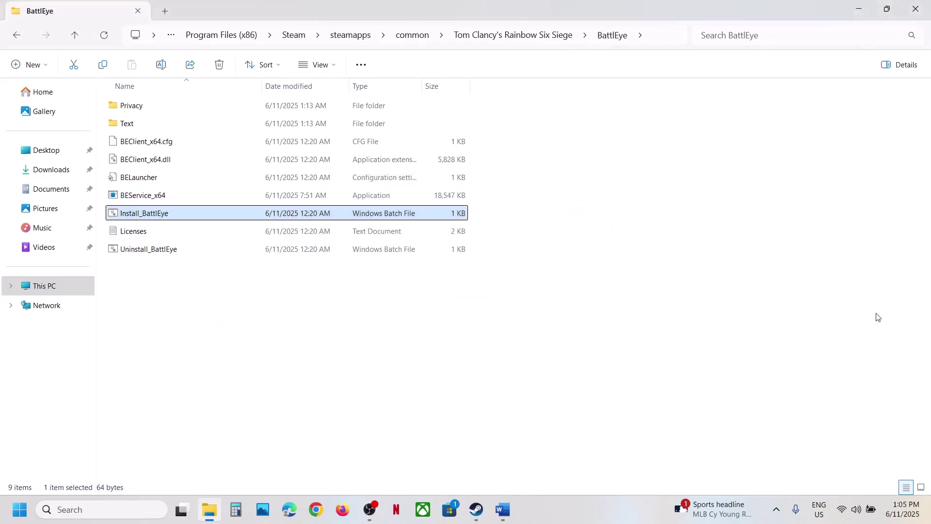
- Return from Steam to the open BattlEye folder window and run Uninstall_BattlEye again as administrator, approving the permission request
{"action": "left_click", "coordinate": [475, 510]}
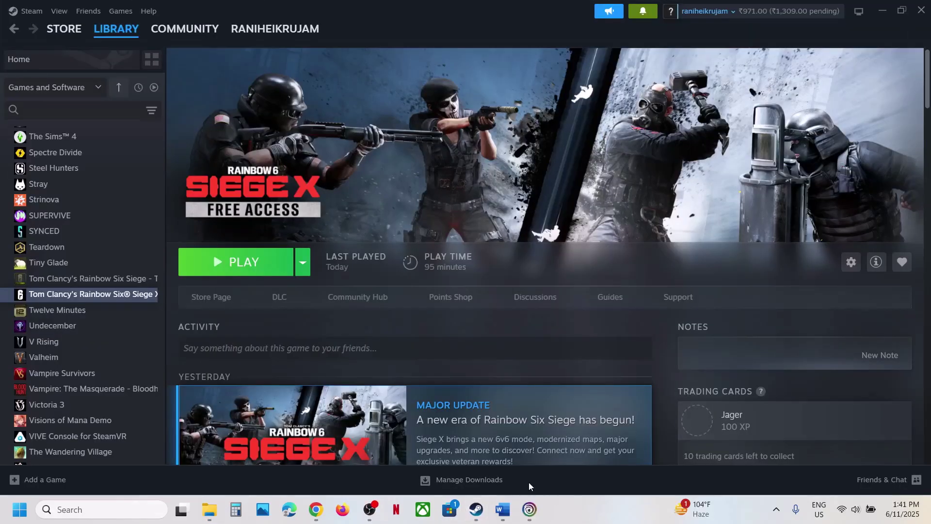
{"action": "left_click", "coordinate": [529, 482]}
{"action": "mouse_move", "coordinate": [218, 509]}
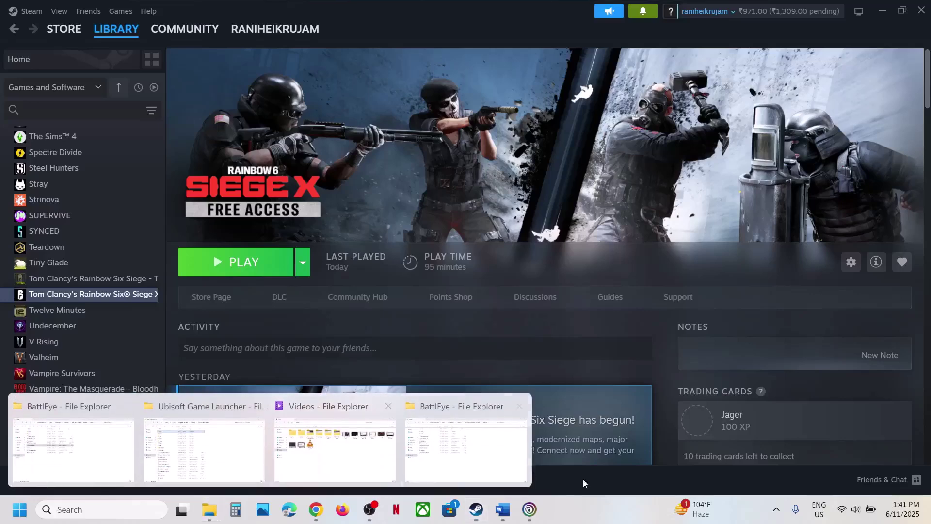
{"action": "left_click", "coordinate": [480, 465]}
{"action": "left_click", "coordinate": [161, 275]}
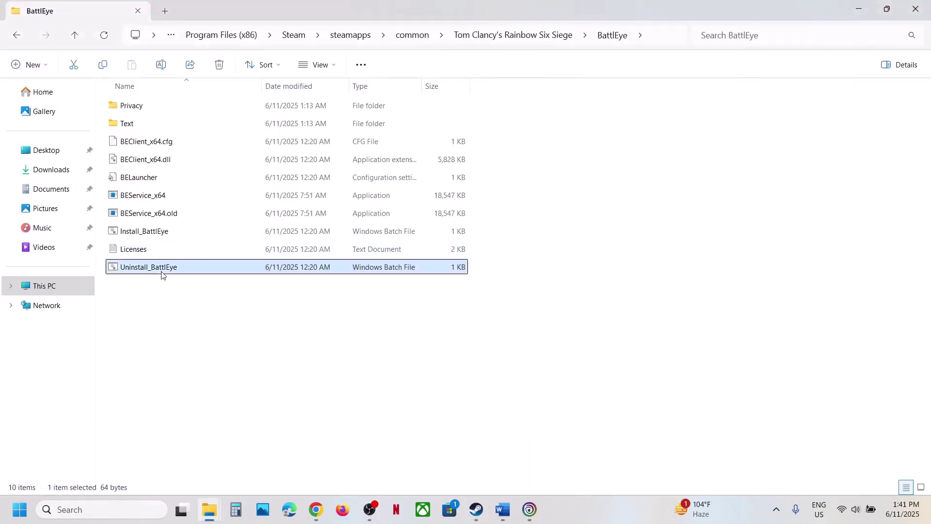
{"action": "right_click", "coordinate": [160, 272]}
{"action": "left_click", "coordinate": [241, 134]}
{"action": "left_click", "coordinate": [414, 380]}
- Switch to Steam, launch Rainbow Six Siege X and allow Steam Client Service to make changes
{"action": "left_click", "coordinate": [476, 509]}
{"action": "left_click", "coordinate": [277, 264]}
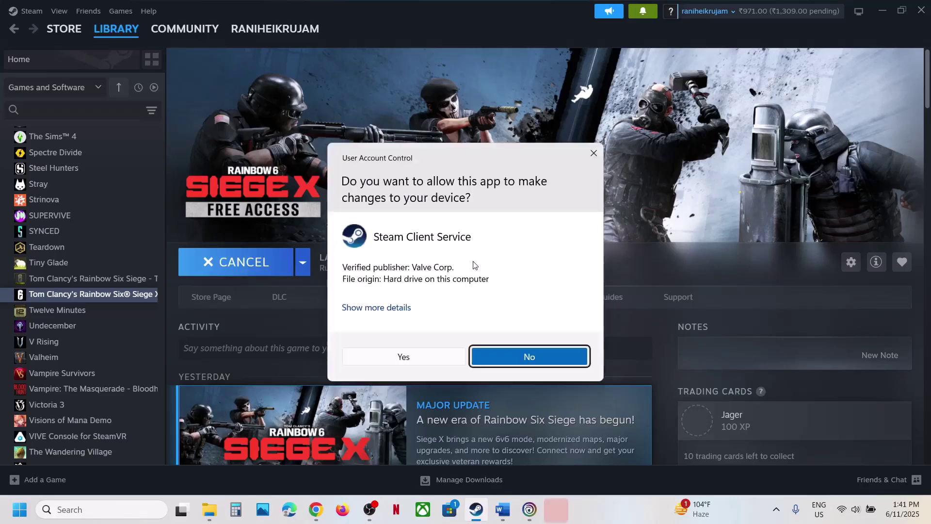
{"action": "left_click", "coordinate": [429, 364]}
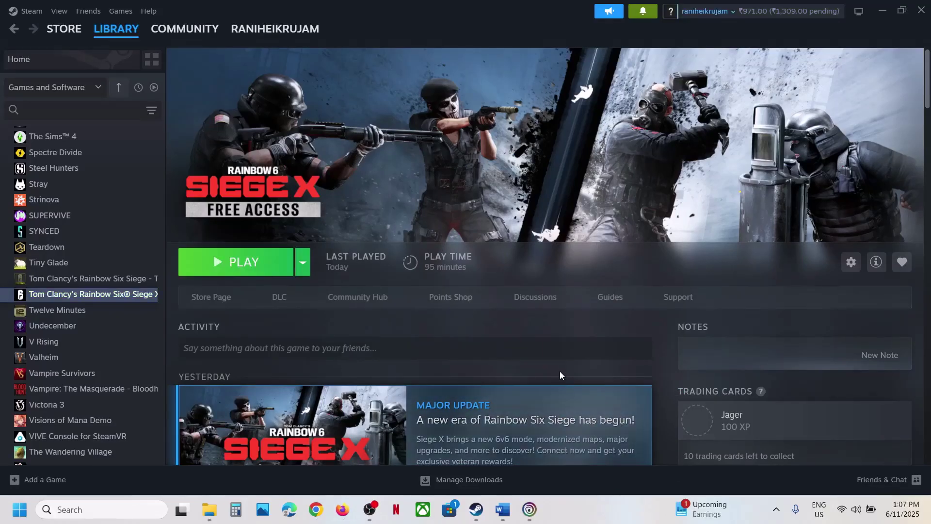
- In Ubisoft Connect, view the BattlEye folder inside the Rainbow Six Siege X installation directory, then close the folder and the game properties
{"action": "left_click", "coordinate": [529, 509]}
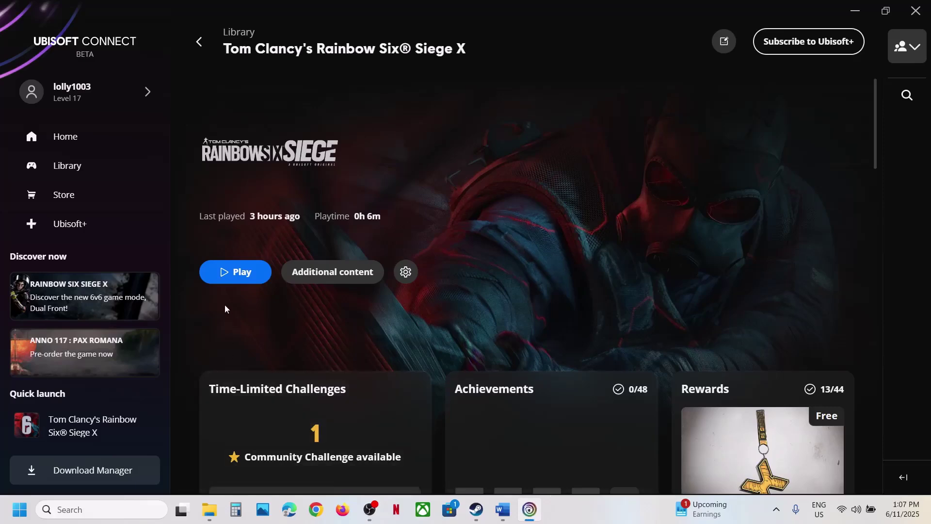
{"action": "left_click", "coordinate": [406, 273]}
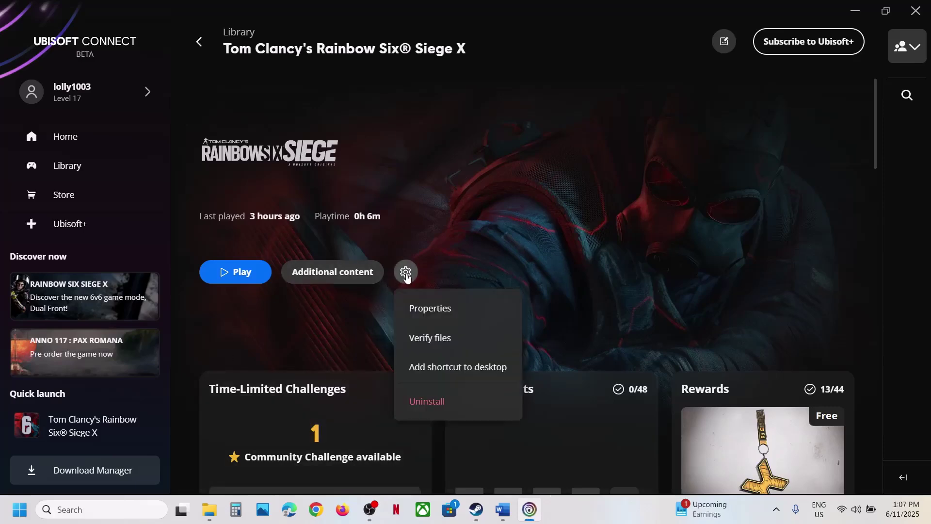
{"action": "left_click", "coordinate": [439, 310]}
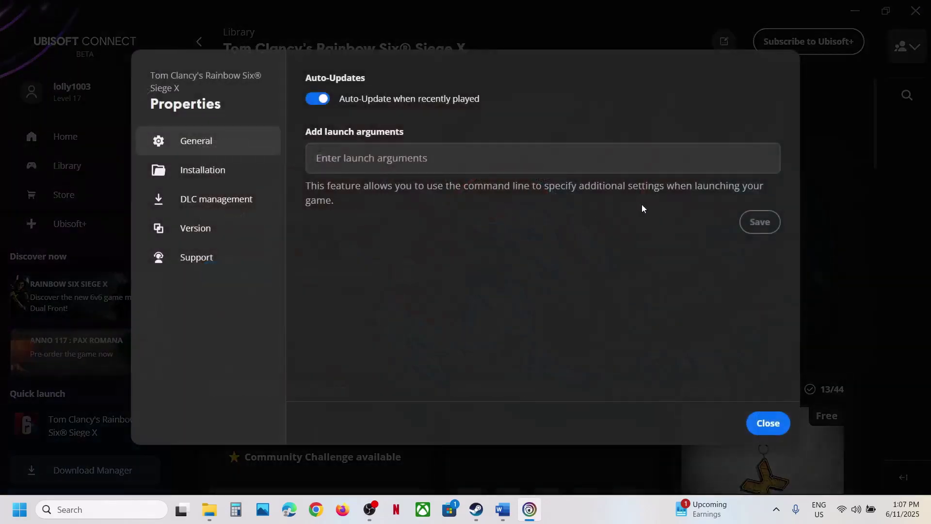
{"action": "left_click", "coordinate": [147, 179]}
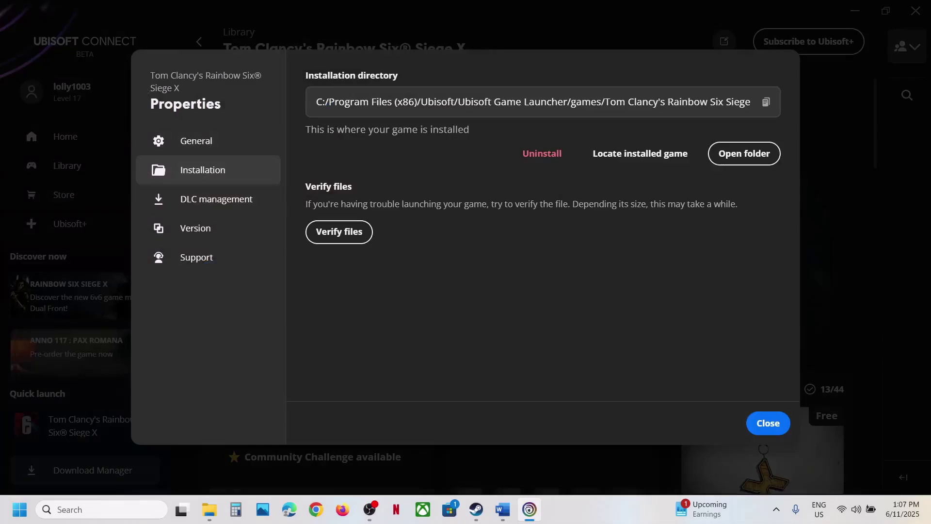
{"action": "left_click", "coordinate": [745, 153]}
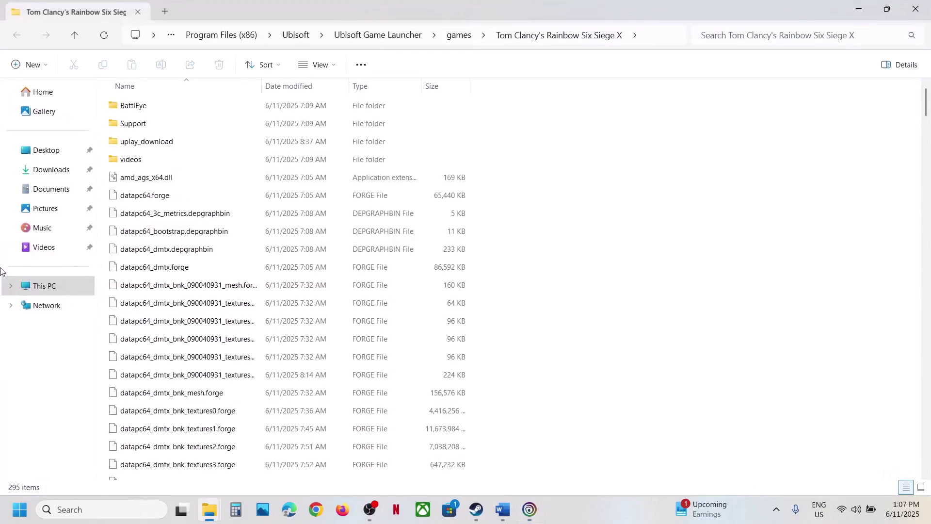
{"action": "double_click", "coordinate": [127, 105]}
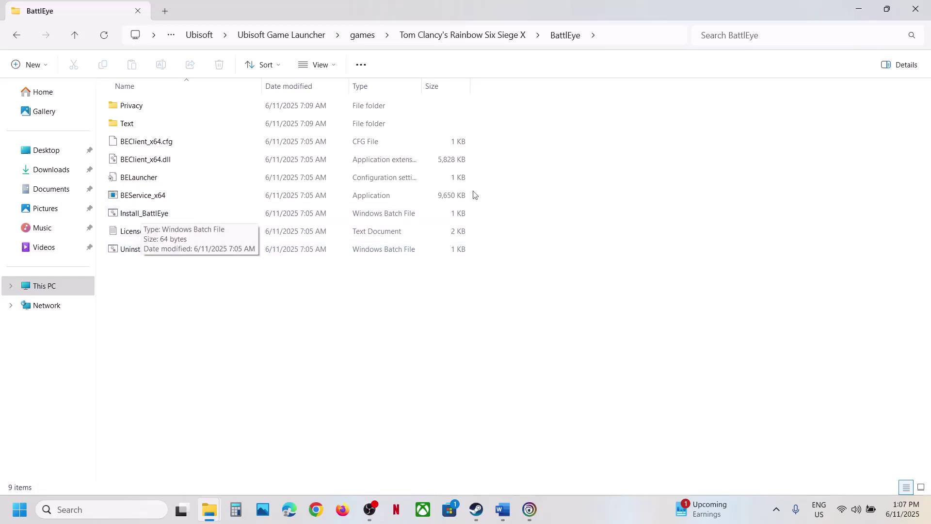
{"action": "left_click", "coordinate": [914, 13]}
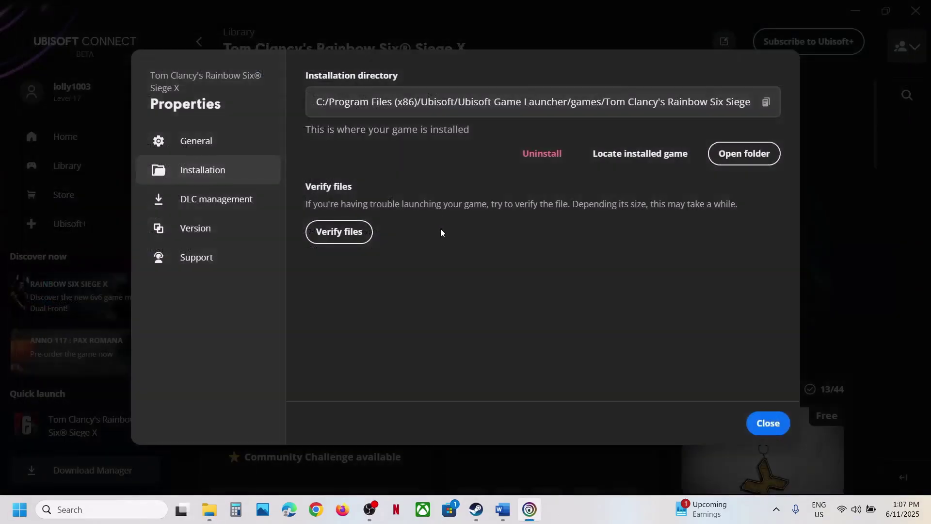
{"action": "left_click", "coordinate": [759, 423]}
- Switch to the Word document and read Step 2 about replacing BEService_x64.exe with the copy from another BattlEye game
{"action": "left_click", "coordinate": [502, 509]}
{"action": "scroll", "coordinate": [293, 241], "scroll_direction": "down", "scroll_amount": 2}
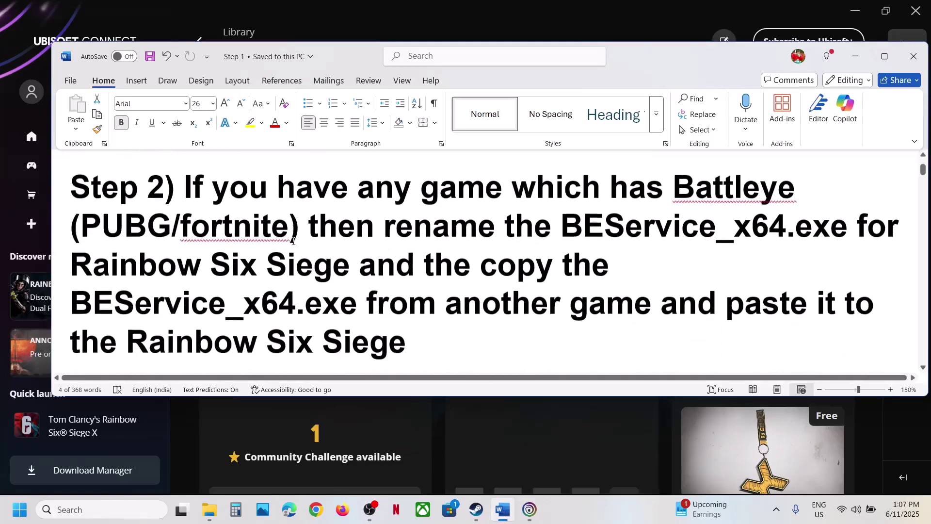
{"action": "scroll", "coordinate": [293, 241], "scroll_direction": "up", "scroll_amount": 1}
{"action": "scroll", "coordinate": [293, 241], "scroll_direction": "down", "scroll_amount": 1}
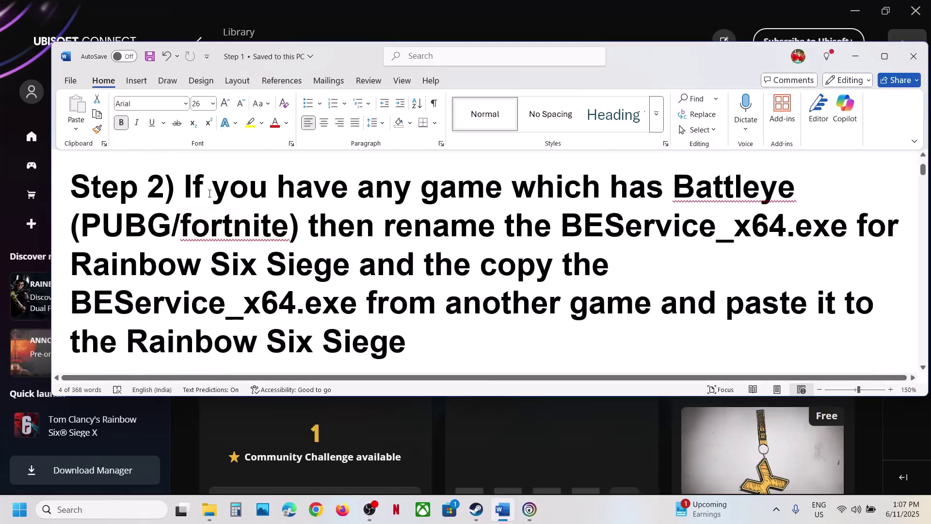
{"action": "left_click_drag", "start_coordinate": [209, 194], "coordinate": [288, 227]}
{"action": "left_click", "coordinate": [310, 235]}
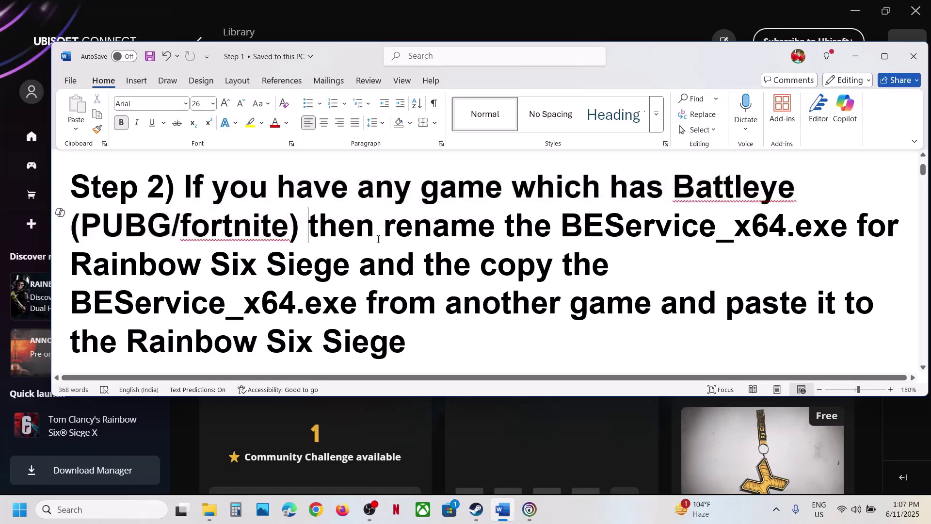
{"action": "left_click_drag", "start_coordinate": [312, 225], "coordinate": [826, 241]}
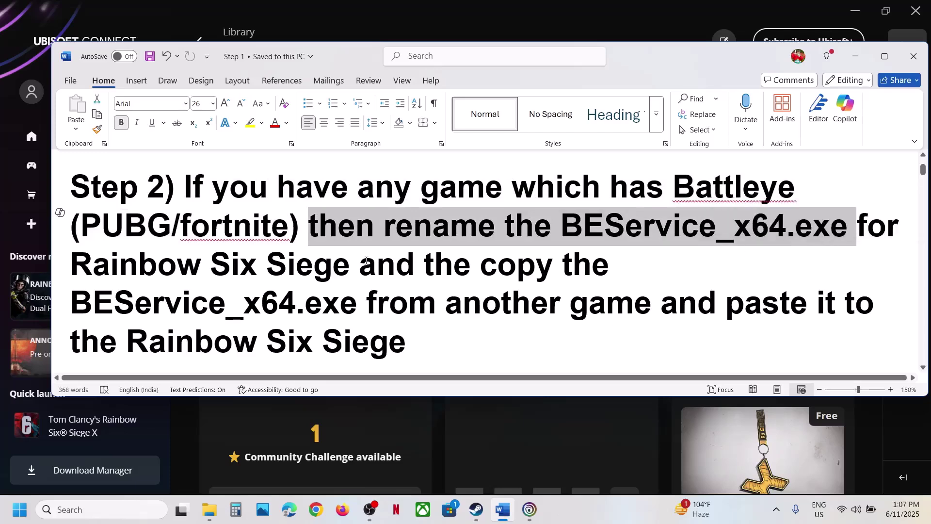
{"action": "left_click_drag", "start_coordinate": [115, 273], "coordinate": [422, 266]}
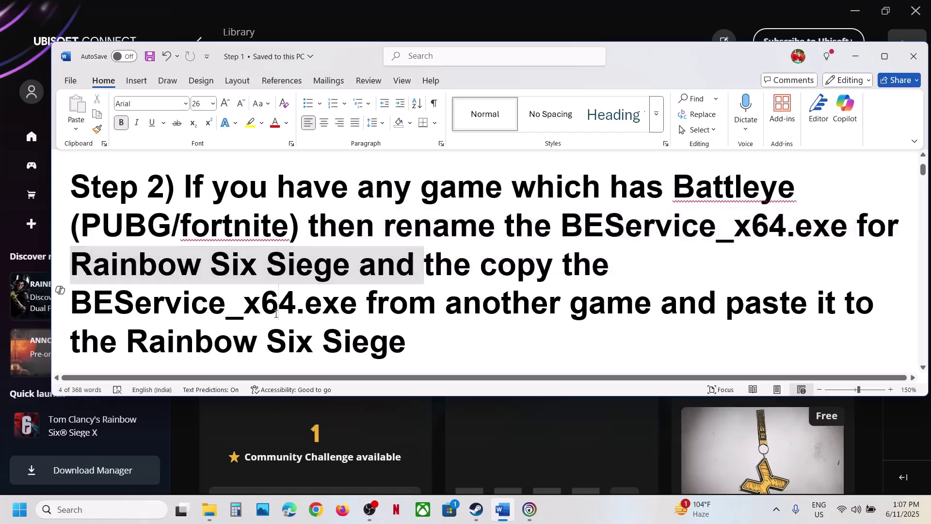
{"action": "left_click_drag", "start_coordinate": [73, 303], "coordinate": [284, 307]}
{"action": "left_click_drag", "start_coordinate": [408, 342], "coordinate": [127, 342]}
{"action": "left_click", "coordinate": [429, 13]}
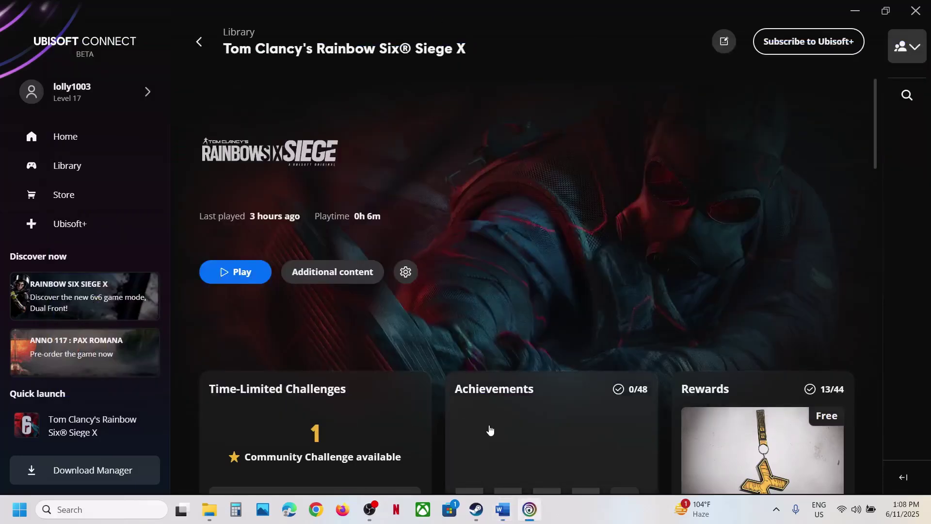
- Switch to Steam, browse the local files of Rainbow Six Siege X and open the BattlEye folder
{"action": "left_click", "coordinate": [476, 509]}
{"action": "right_click", "coordinate": [103, 298]}
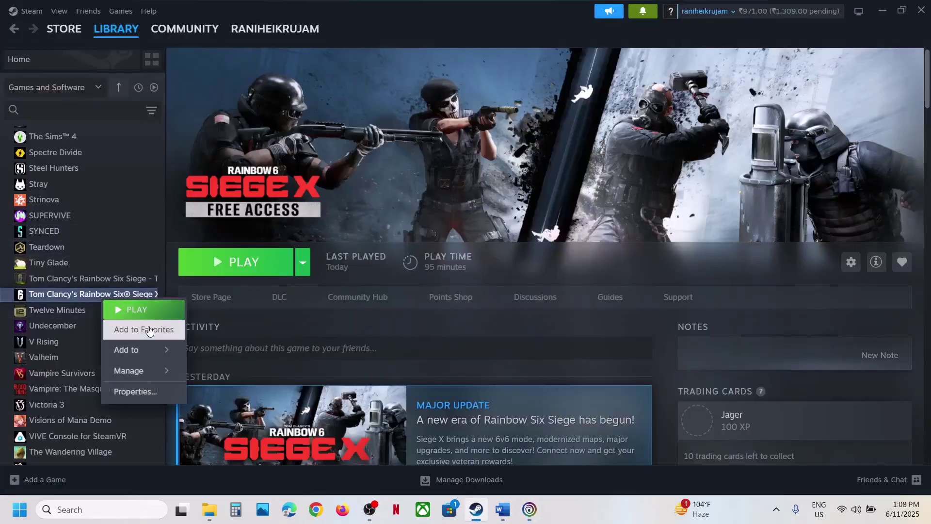
{"action": "mouse_move", "coordinate": [145, 370]}
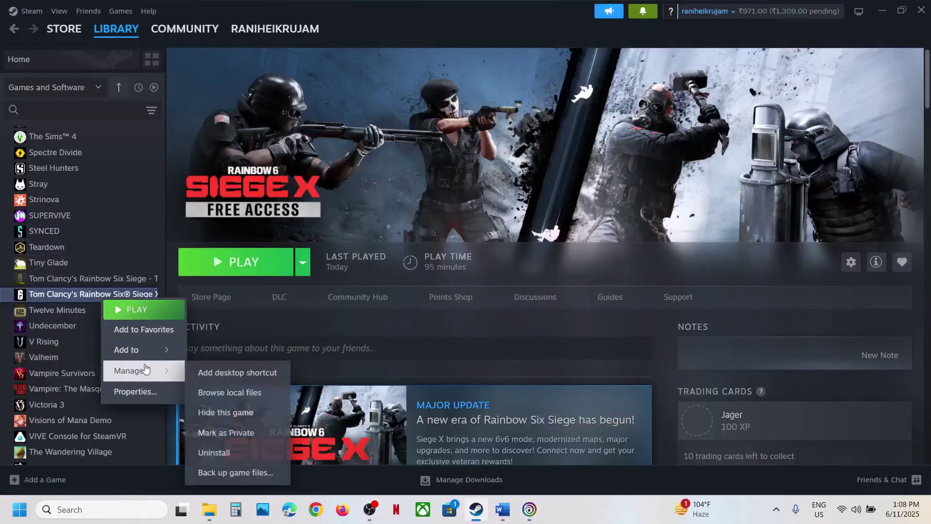
{"action": "left_click", "coordinate": [240, 402]}
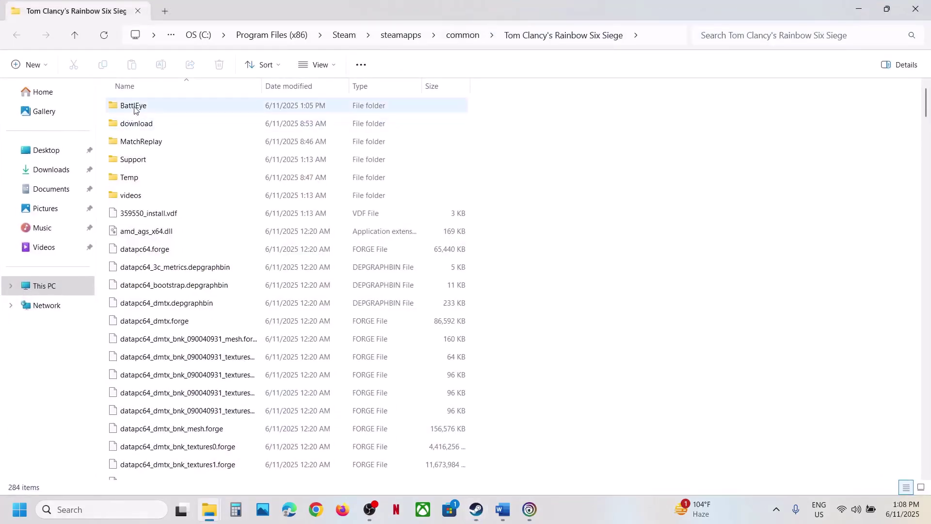
{"action": "double_click", "coordinate": [135, 107]}
- Rename the BEService_x64 application to BEService_x64.old
{"action": "left_click", "coordinate": [145, 199]}
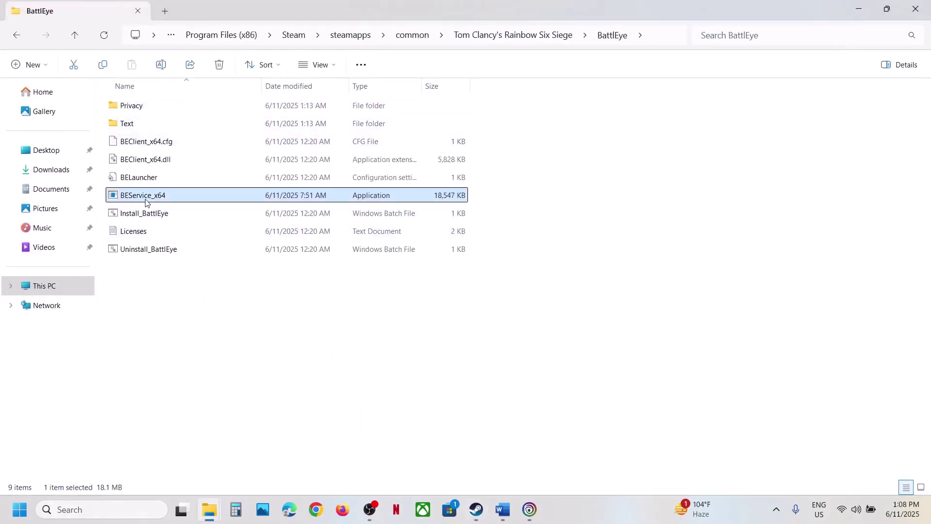
{"action": "right_click", "coordinate": [147, 200]}
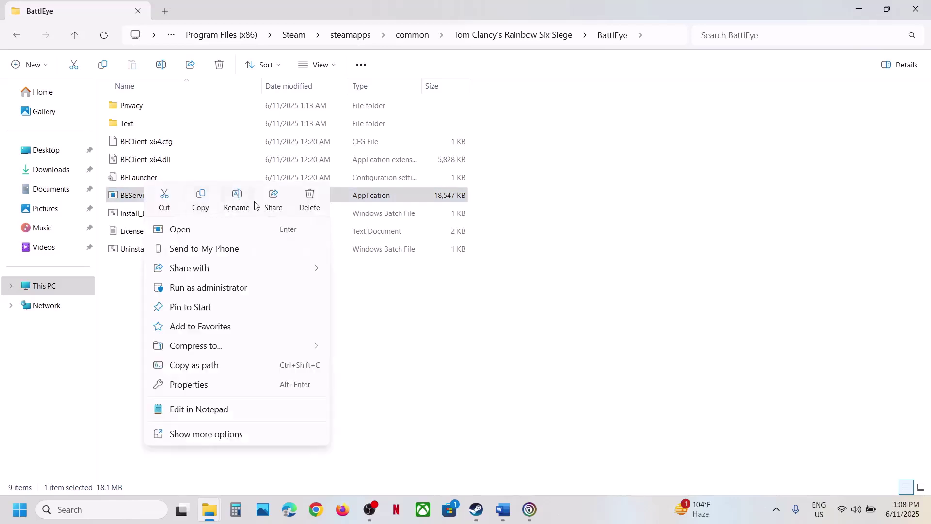
{"action": "left_click", "coordinate": [238, 201]}
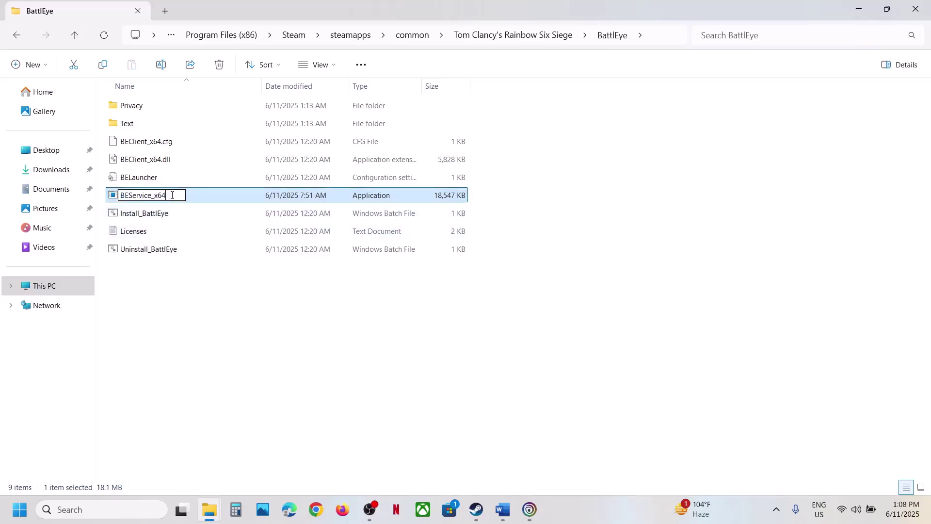
{"action": "left_click", "coordinate": [356, 333]}
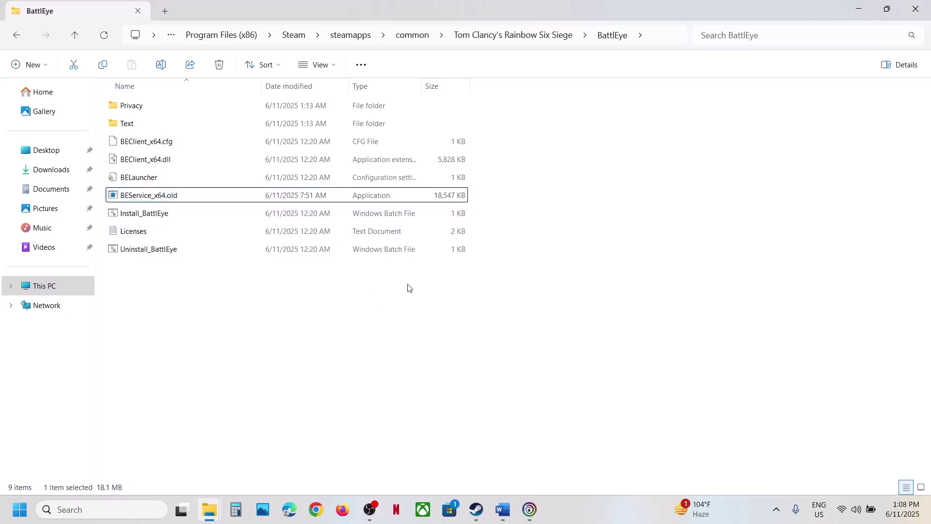
- In the Steam common folder, go to PUBG\TslGame\Binaries\Win64\BattlEye and copy the BEService_x64 application
{"action": "left_click", "coordinate": [76, 35]}
{"action": "left_click", "coordinate": [75, 36]}
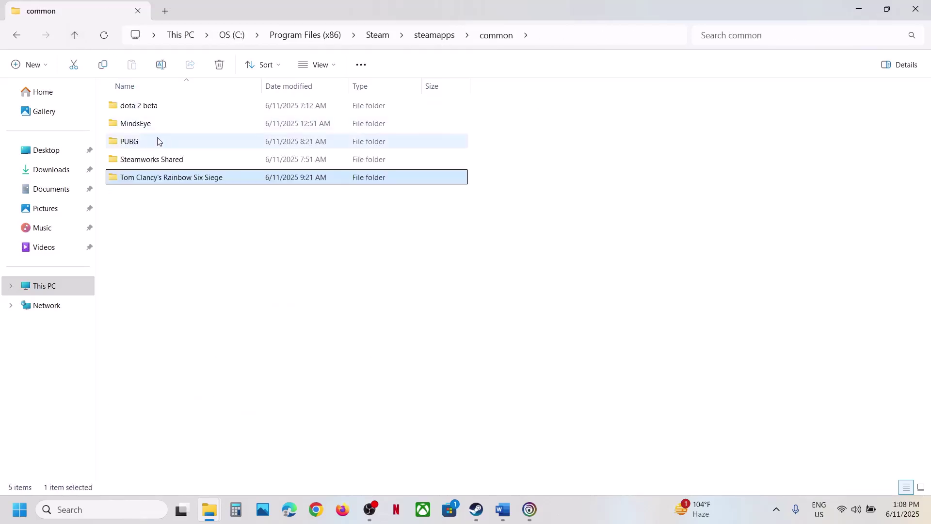
{"action": "double_click", "coordinate": [141, 143]}
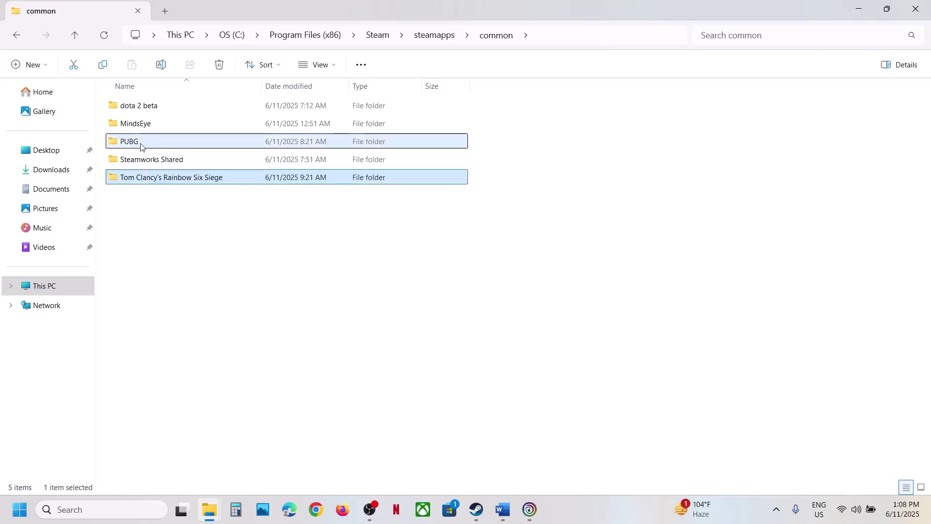
{"action": "left_click", "coordinate": [137, 127]}
{"action": "double_click", "coordinate": [137, 125]}
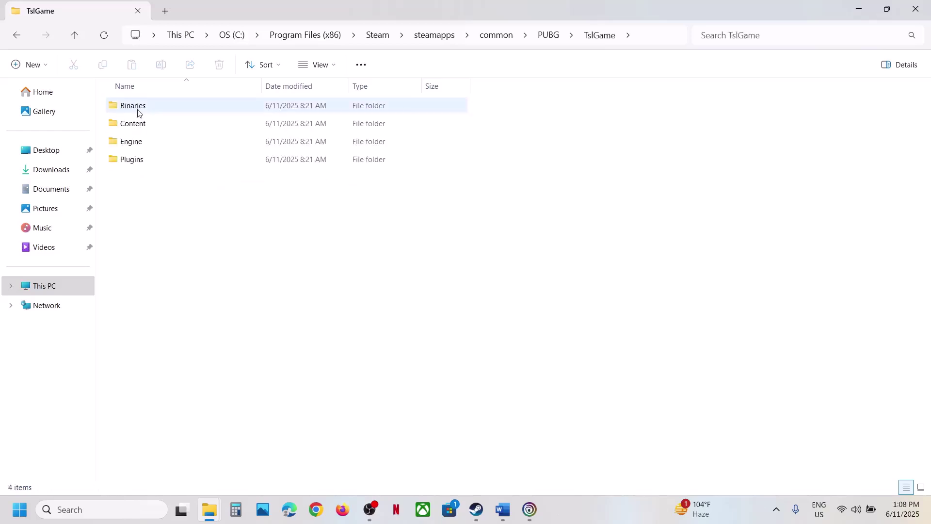
{"action": "double_click", "coordinate": [138, 107]}
{"action": "double_click", "coordinate": [141, 124]}
{"action": "double_click", "coordinate": [141, 112]}
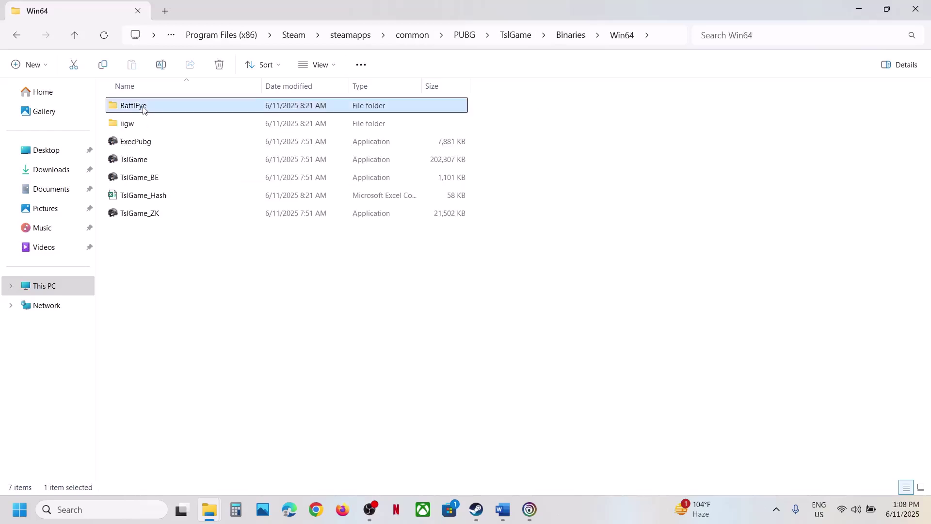
{"action": "left_click", "coordinate": [162, 184]}
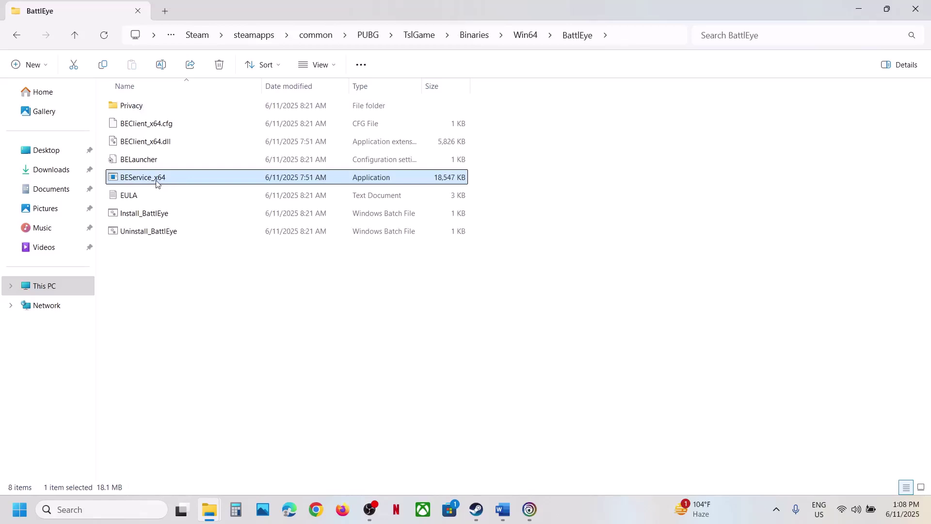
{"action": "right_click", "coordinate": [156, 183]}
{"action": "left_click", "coordinate": [213, 203]}
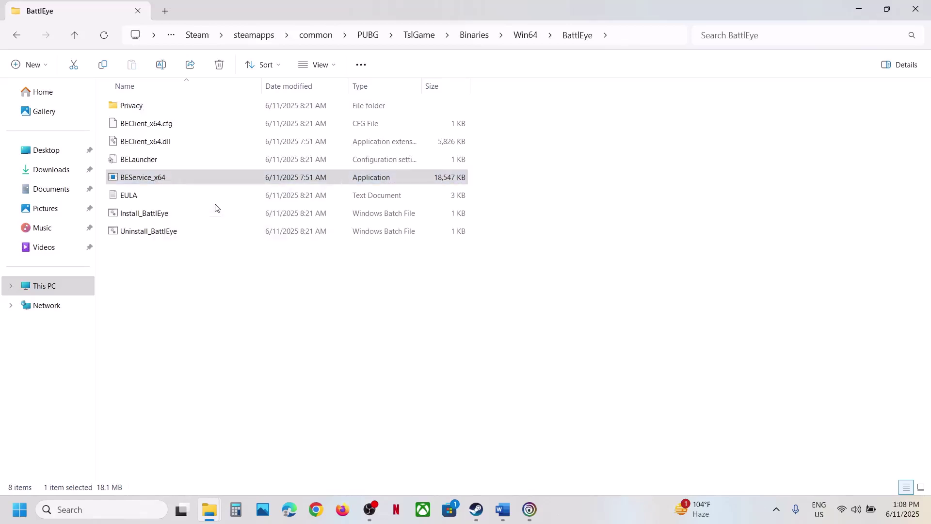
- Return to the common folder and paste the copied BEService_x64 into the BattlEye folder of Tom Clancy's Rainbow Six Siege
{"action": "left_click", "coordinate": [76, 39]}
{"action": "left_click", "coordinate": [75, 38]}
{"action": "left_click", "coordinate": [75, 38]}
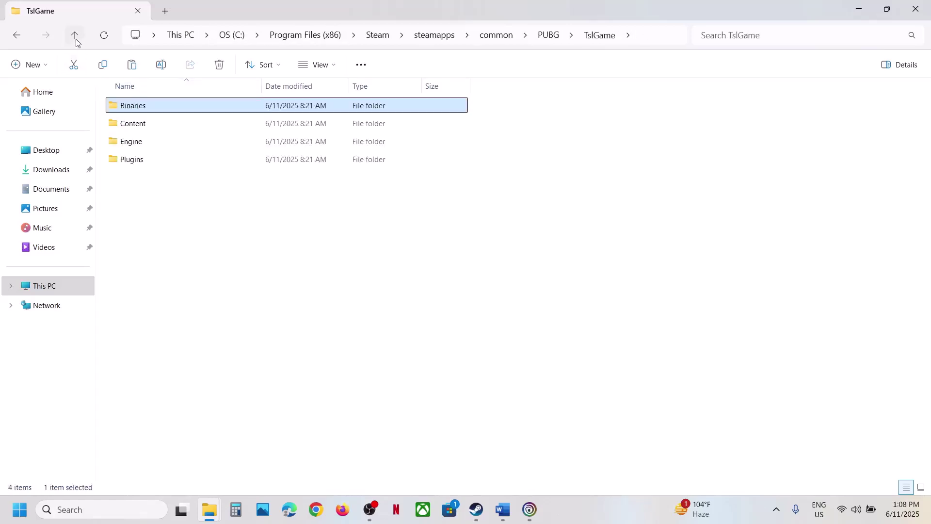
{"action": "left_click", "coordinate": [76, 39]}
{"action": "left_click", "coordinate": [75, 39]}
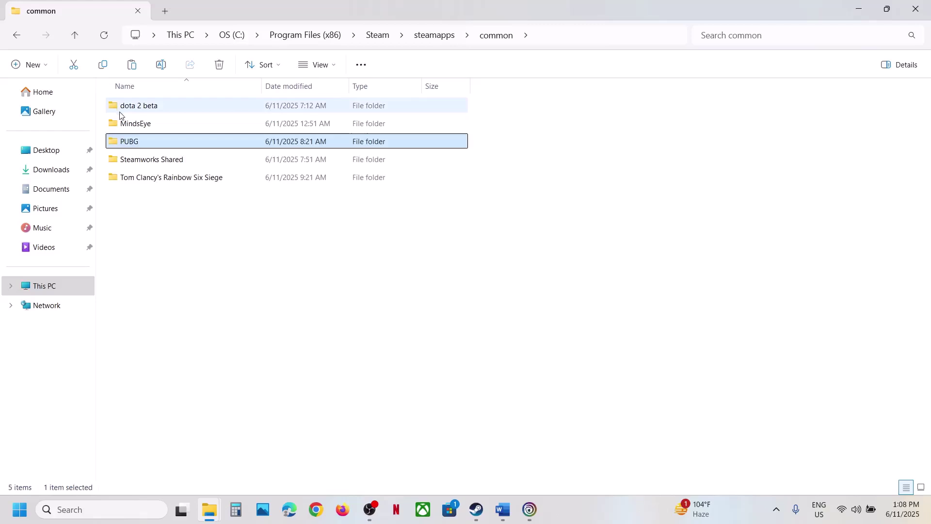
{"action": "left_click", "coordinate": [160, 178]}
{"action": "double_click", "coordinate": [160, 179]}
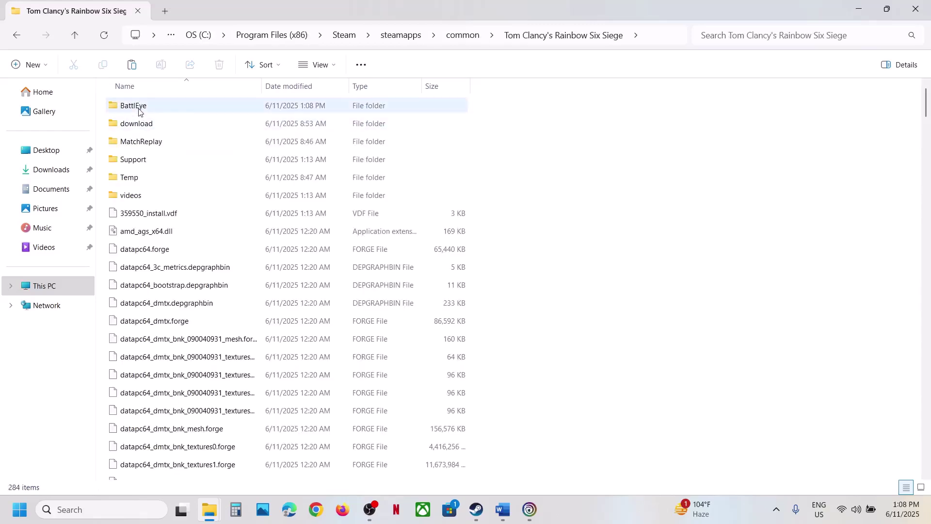
{"action": "double_click", "coordinate": [139, 109]}
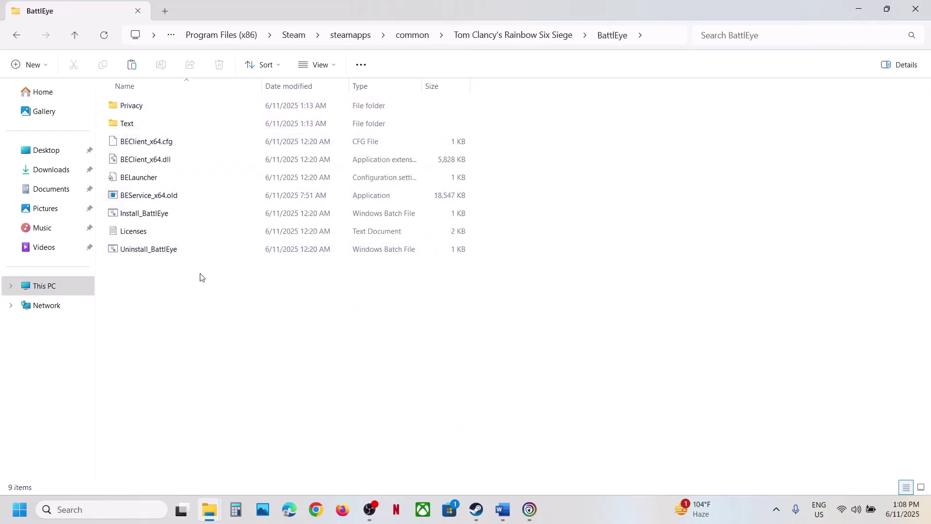
{"action": "key", "text": "ctrl+v"}
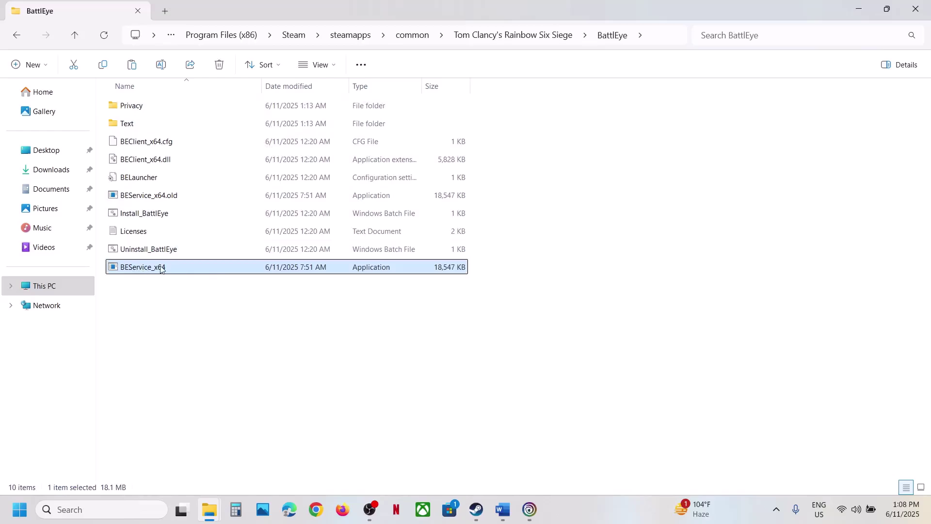
- Switch to the Word document and read Step 3 about avoiding Alt+Tab and Step 4 about selecting "No beta chosen" in Steam
{"action": "left_click", "coordinate": [476, 509]}
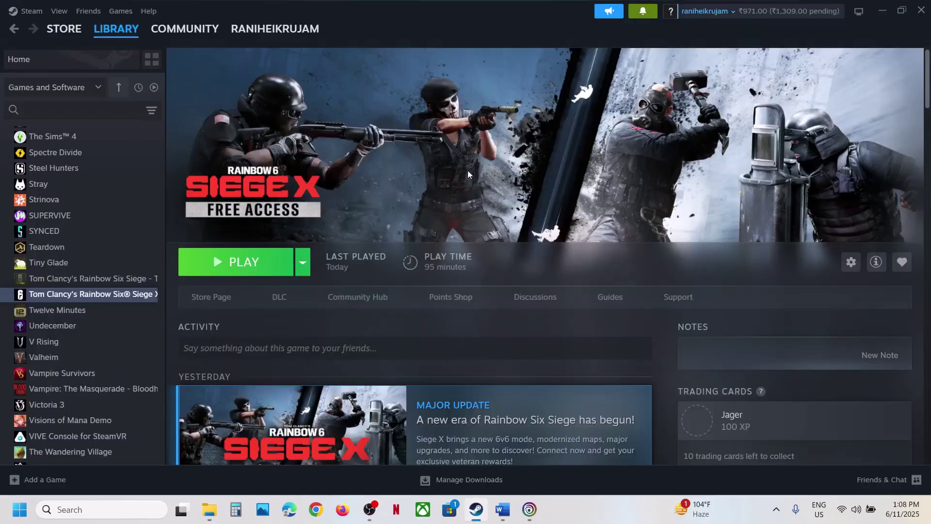
{"action": "left_click", "coordinate": [503, 509]}
{"action": "scroll", "coordinate": [315, 257], "scroll_direction": "down", "scroll_amount": 3}
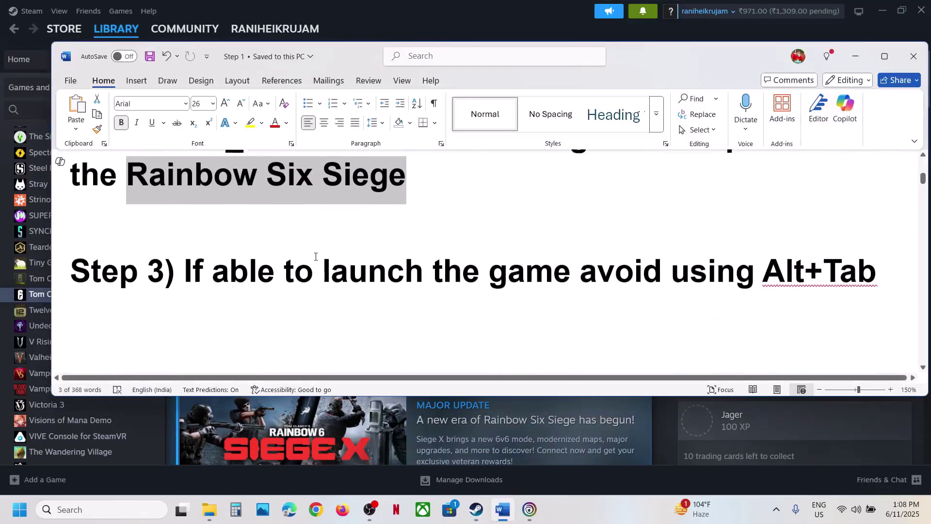
{"action": "left_click_drag", "start_coordinate": [194, 260], "coordinate": [672, 261]}
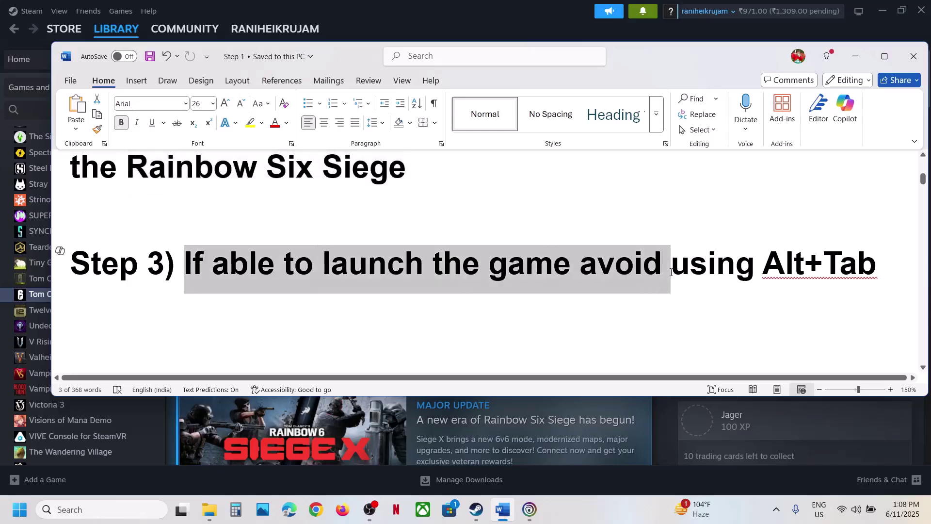
{"action": "left_click", "coordinate": [771, 305]}
{"action": "left_click_drag", "start_coordinate": [889, 257], "coordinate": [671, 261]}
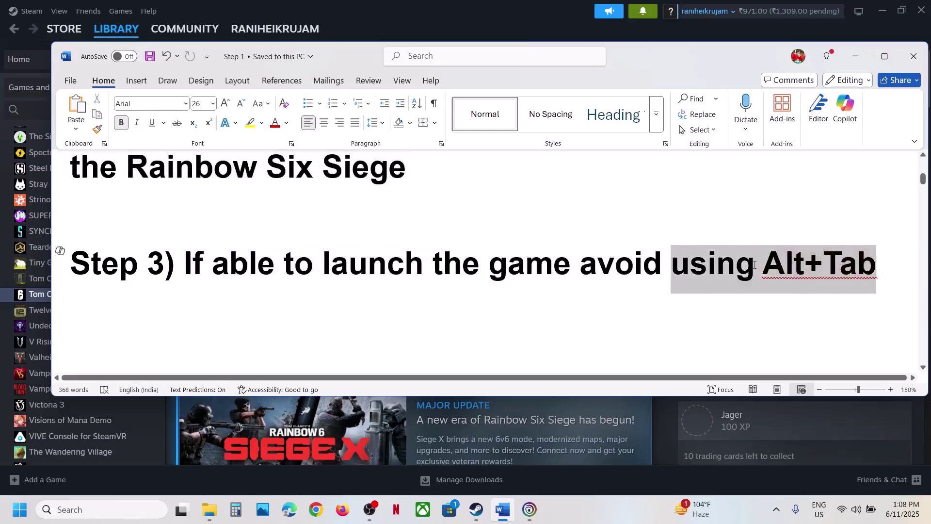
{"action": "left_click_drag", "start_coordinate": [194, 261], "coordinate": [582, 263]}
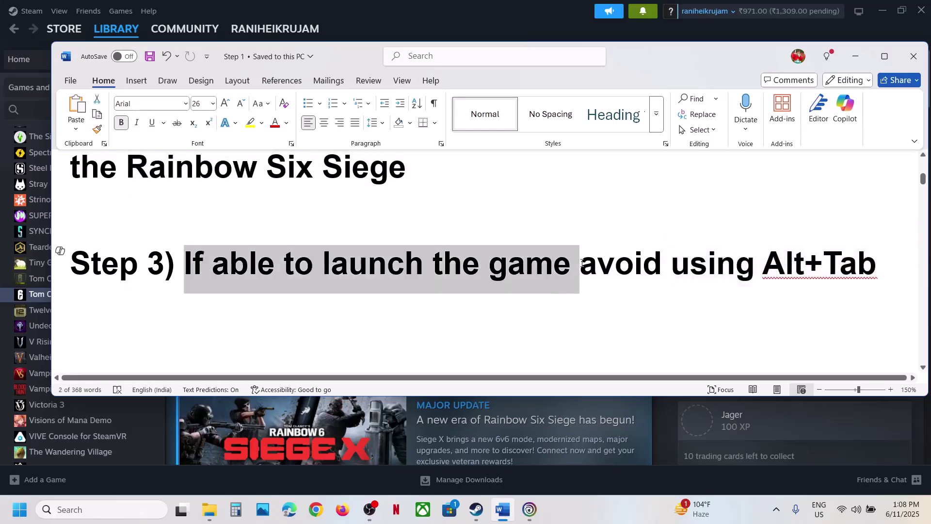
{"action": "left_click", "coordinate": [182, 328]}
{"action": "scroll", "coordinate": [281, 291], "scroll_direction": "down", "scroll_amount": 1}
{"action": "scroll", "coordinate": [795, 312], "scroll_direction": "up", "scroll_amount": 2}
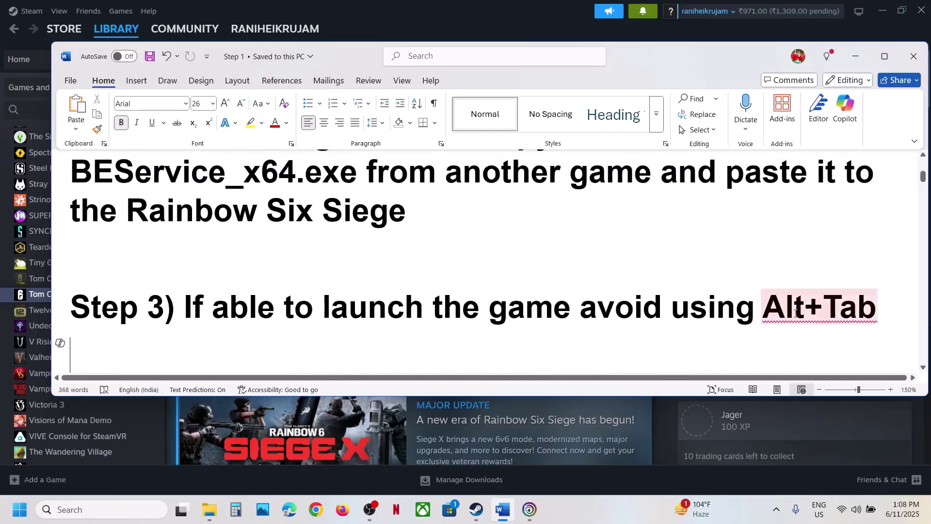
{"action": "left_click_drag", "start_coordinate": [878, 300], "coordinate": [783, 311]}
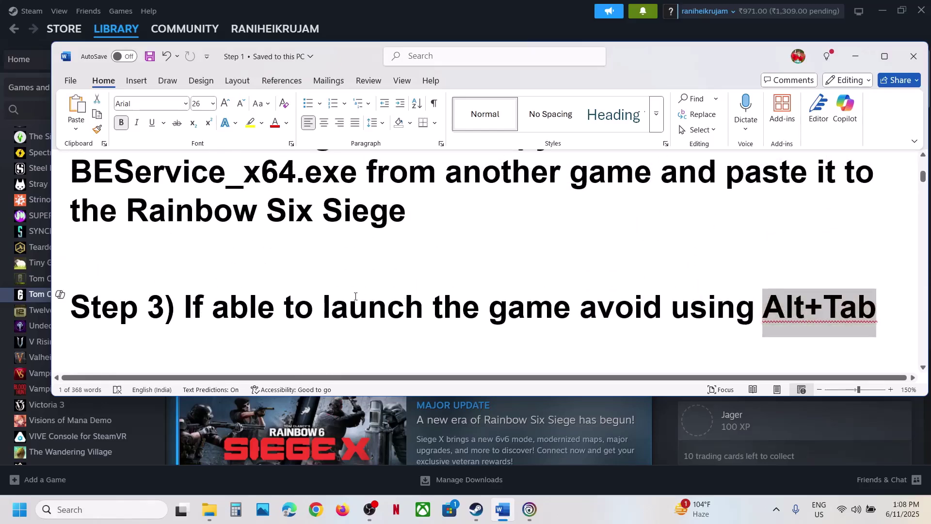
{"action": "left_click", "coordinate": [267, 303]}
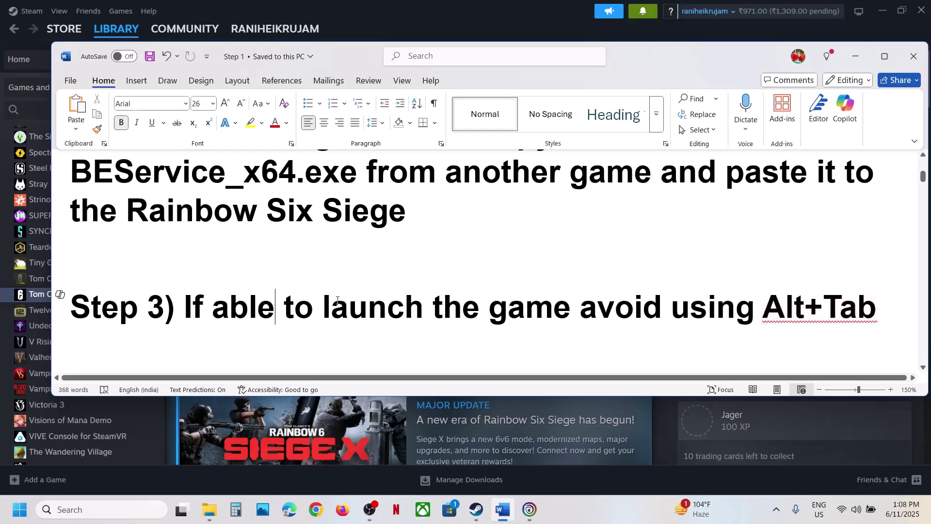
{"action": "scroll", "coordinate": [311, 292], "scroll_direction": "down", "scroll_amount": 3}
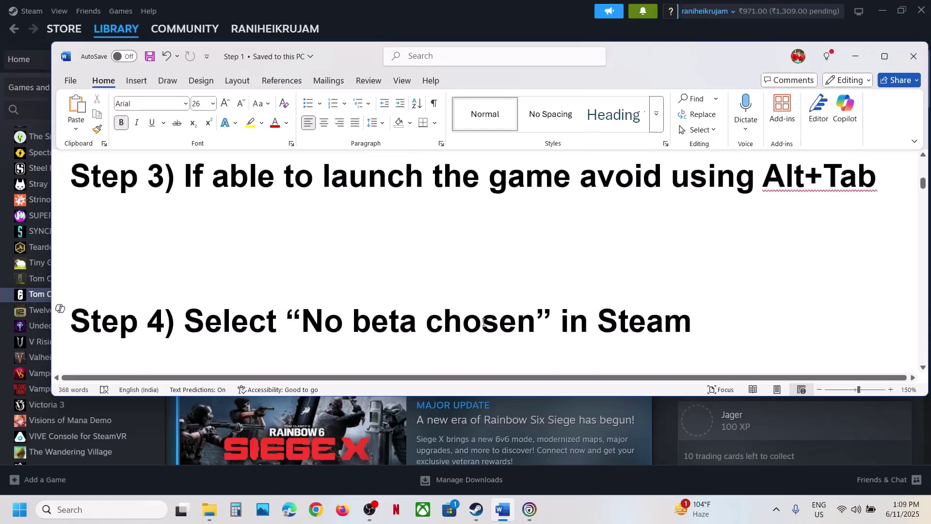
{"action": "left_click_drag", "start_coordinate": [484, 321], "coordinate": [304, 322]}
- Switch to Steam, set Client Beta Participation to "No beta chosen" in the Interface settings, and close the settings
{"action": "left_click", "coordinate": [454, 22]}
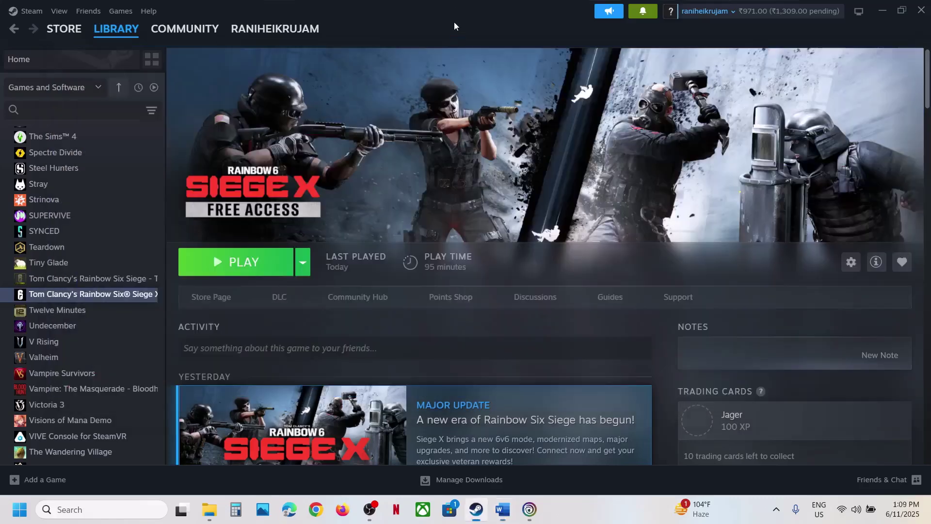
{"action": "left_click", "coordinate": [27, 12]}
{"action": "left_click", "coordinate": [35, 129]}
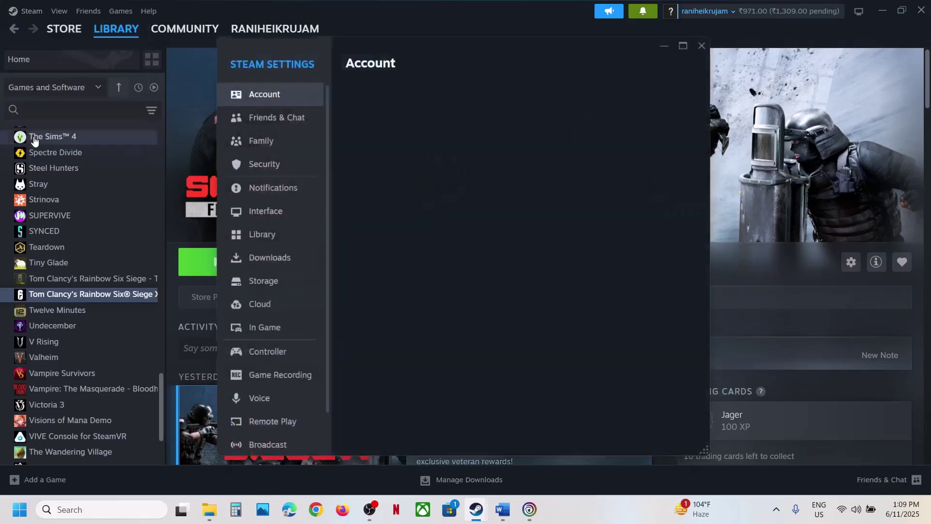
{"action": "left_click", "coordinate": [257, 211]}
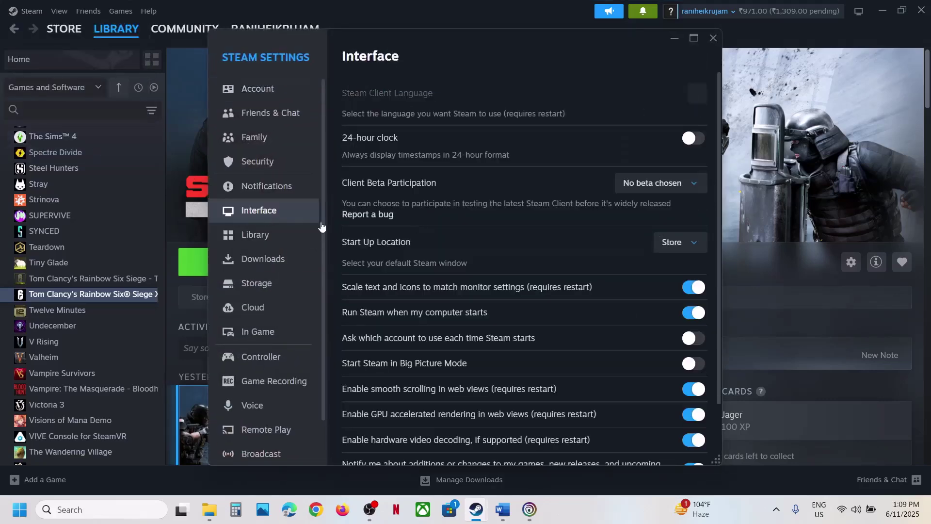
{"action": "left_click", "coordinate": [697, 186]}
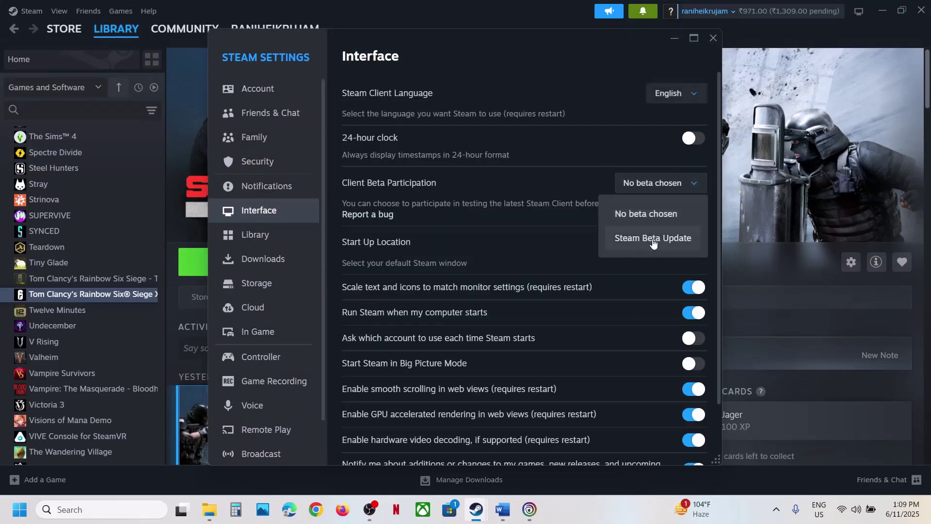
{"action": "left_click", "coordinate": [645, 215]}
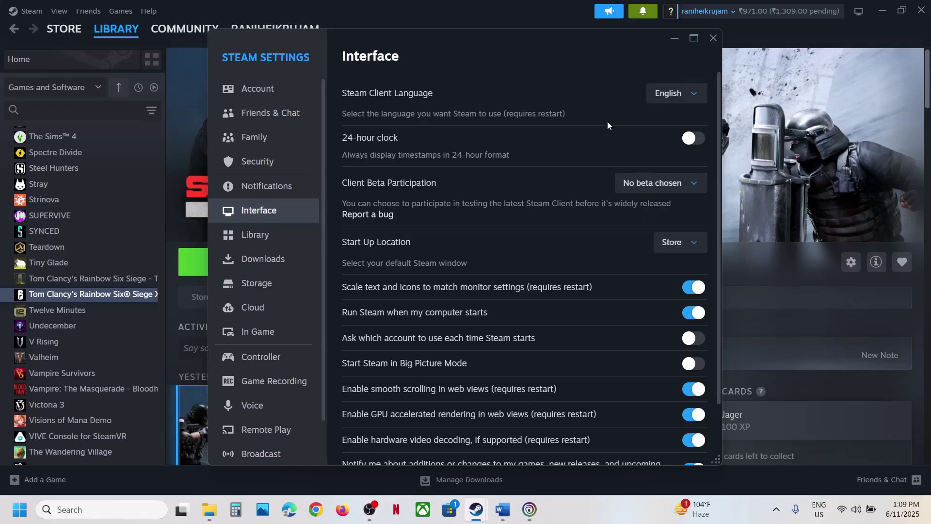
{"action": "left_click", "coordinate": [711, 38]}
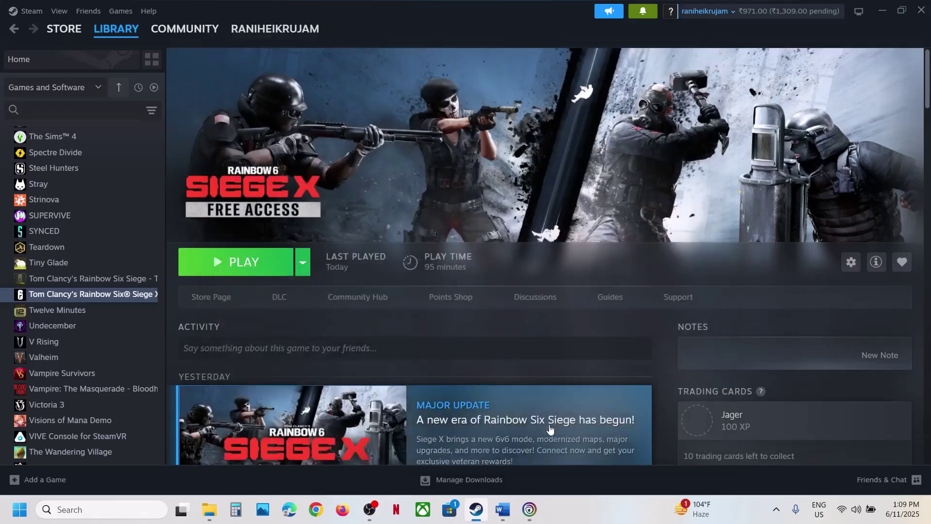
- Switch to the Word document and read Step 5 about deleting the config file and losing all saved settings
{"action": "left_click", "coordinate": [503, 509]}
{"action": "scroll", "coordinate": [399, 260], "scroll_direction": "down", "scroll_amount": 2}
{"action": "scroll", "coordinate": [399, 260], "scroll_direction": "down", "scroll_amount": 2}
{"action": "scroll", "coordinate": [399, 260], "scroll_direction": "up", "scroll_amount": 1}
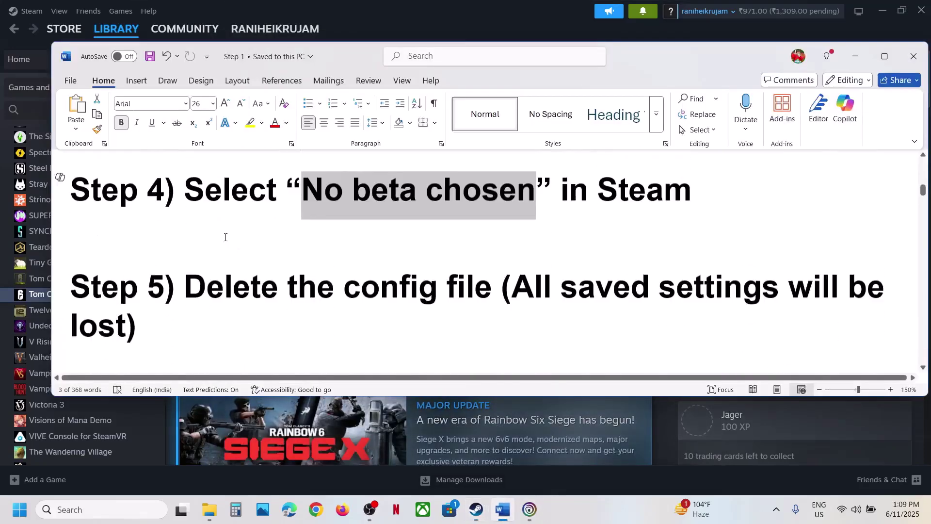
{"action": "left_click_drag", "start_coordinate": [185, 288], "coordinate": [446, 290]}
{"action": "left_click", "coordinate": [540, 312]}
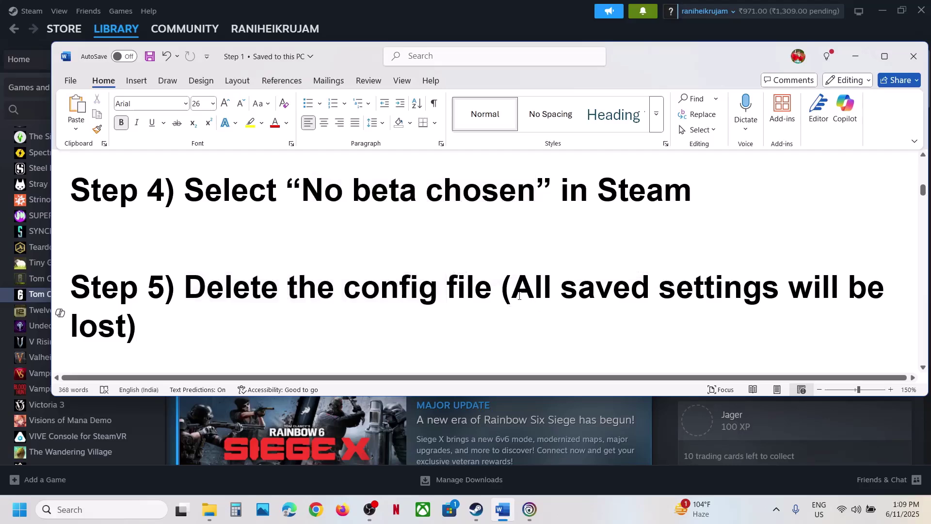
{"action": "left_click_drag", "start_coordinate": [519, 296], "coordinate": [767, 326]}
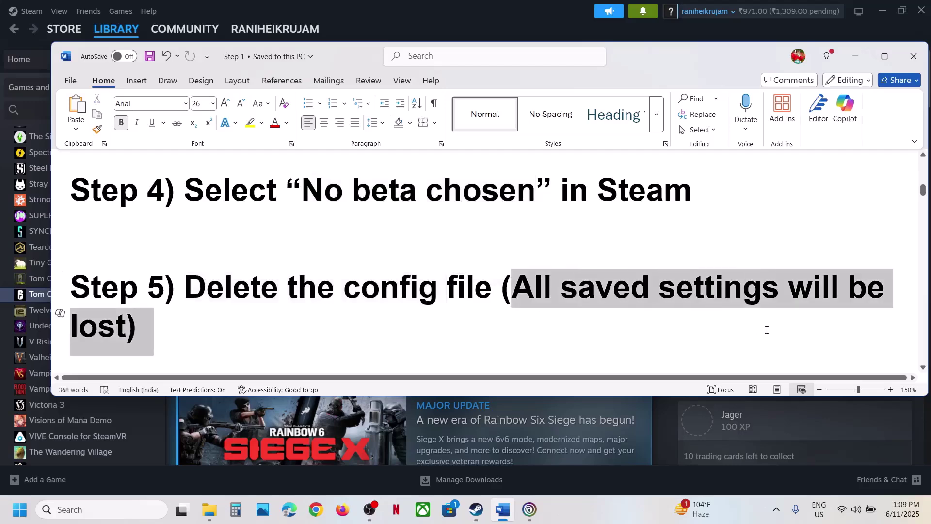
{"action": "left_click", "coordinate": [283, 249]}
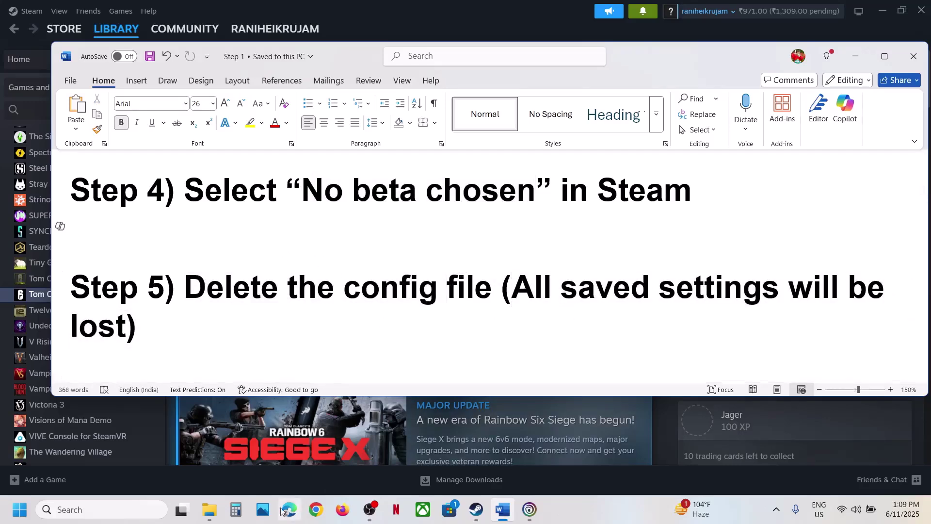
- Switch to File Explorer, locate the GameSettings config file in Documents > My Games > Rainbow Six - Siege, and bring up its delete option
{"action": "left_click", "coordinate": [209, 509]}
{"action": "left_click", "coordinate": [273, 459]}
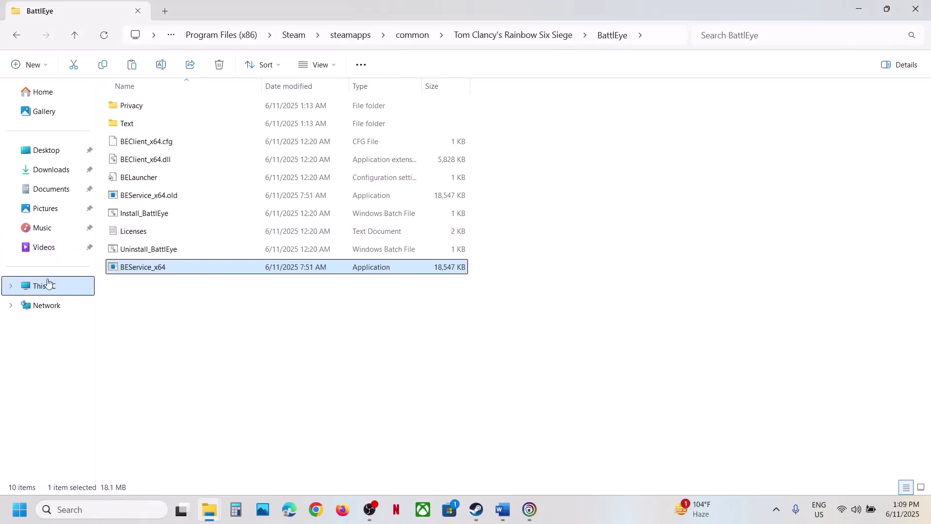
{"action": "left_click", "coordinate": [48, 191]}
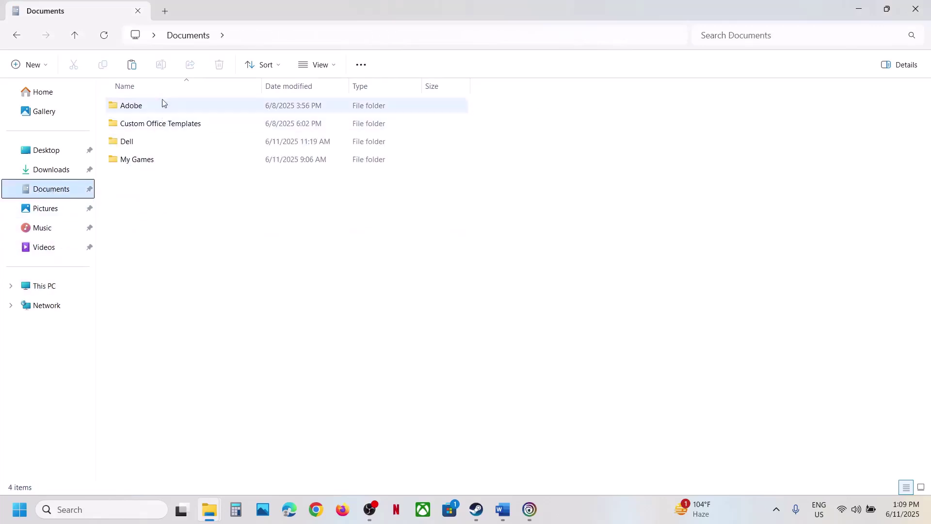
{"action": "double_click", "coordinate": [144, 158]}
{"action": "double_click", "coordinate": [145, 108]}
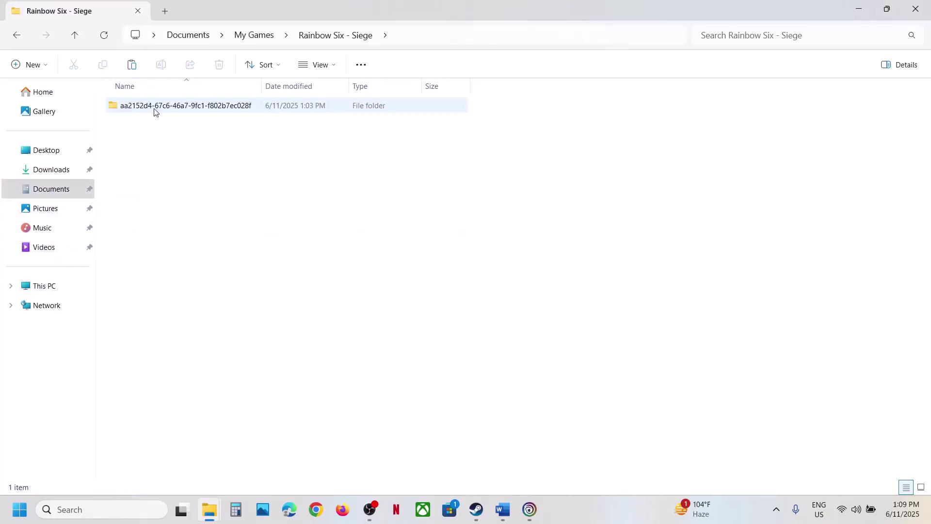
{"action": "double_click", "coordinate": [183, 104]}
{"action": "left_click", "coordinate": [144, 108]}
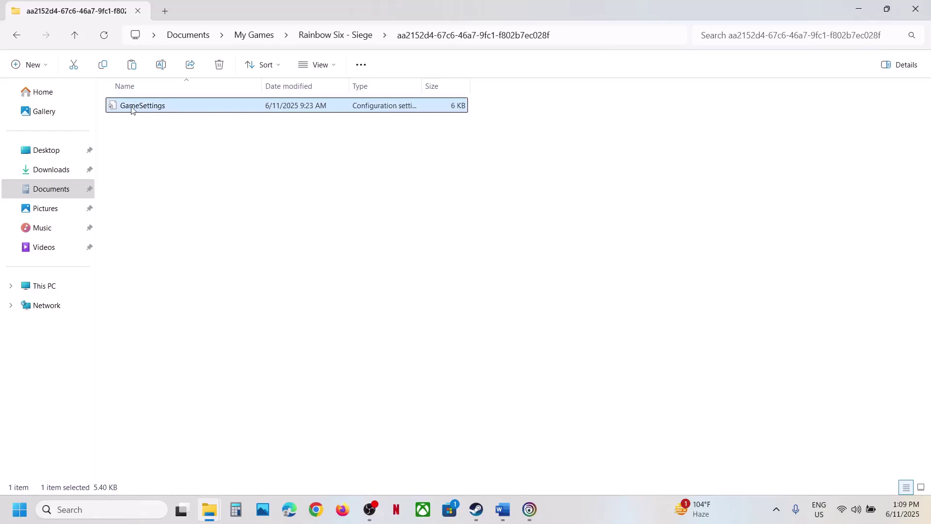
{"action": "right_click", "coordinate": [152, 109]}
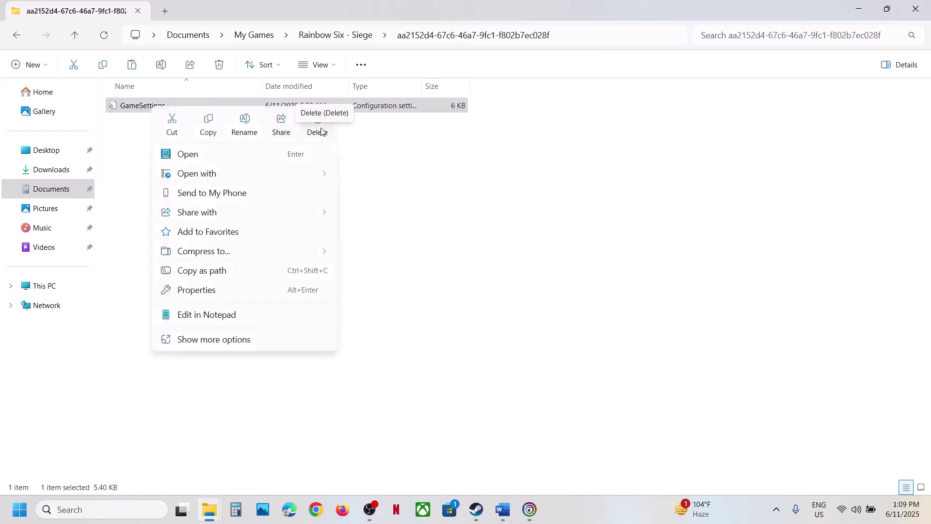
- Switch to the Word document and read Step 6 about unchecking administrator from the game exe file
{"action": "left_click", "coordinate": [476, 509]}
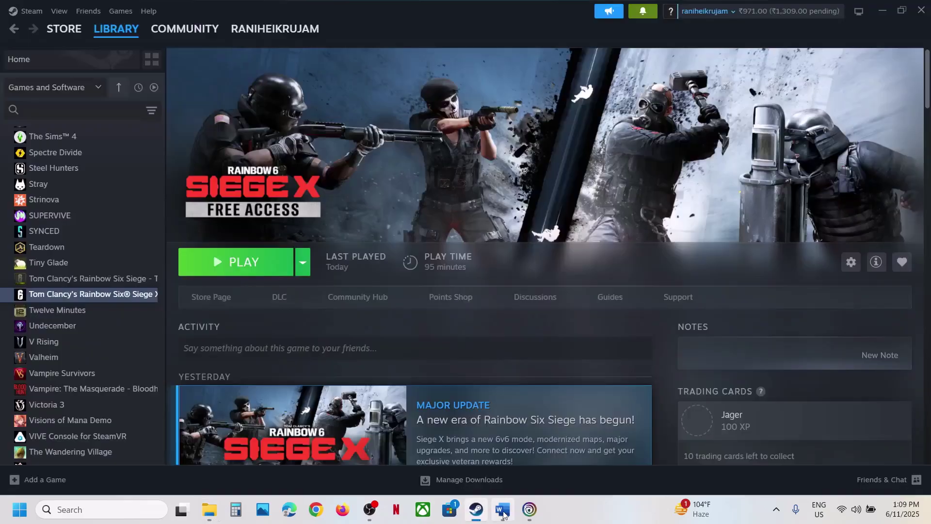
{"action": "left_click", "coordinate": [502, 510]}
{"action": "scroll", "coordinate": [323, 295], "scroll_direction": "down", "scroll_amount": 5}
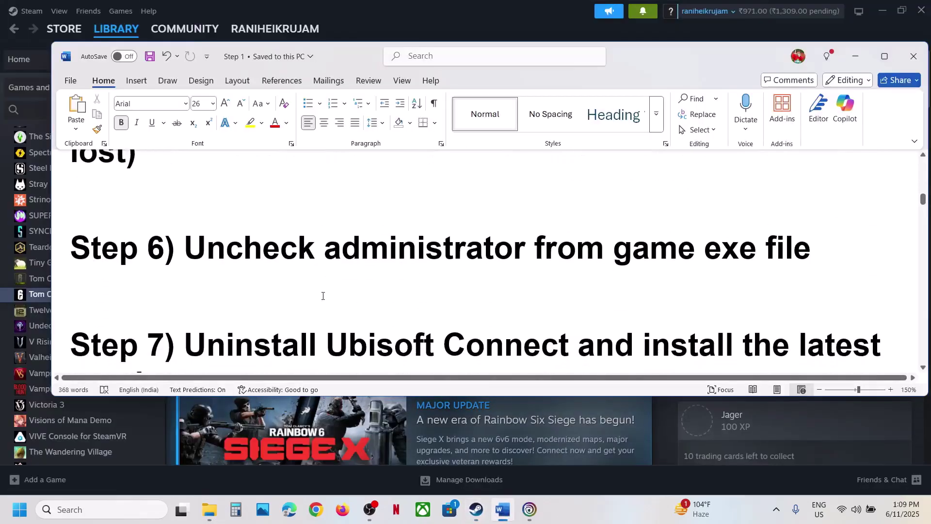
{"action": "scroll", "coordinate": [324, 295], "scroll_direction": "up", "scroll_amount": 1}
{"action": "left_click_drag", "start_coordinate": [186, 291], "coordinate": [763, 283]}
- Switch to Steam and open the local files folder of Tom Clancy's Rainbow Six Siege X
{"action": "left_click", "coordinate": [459, 15]}
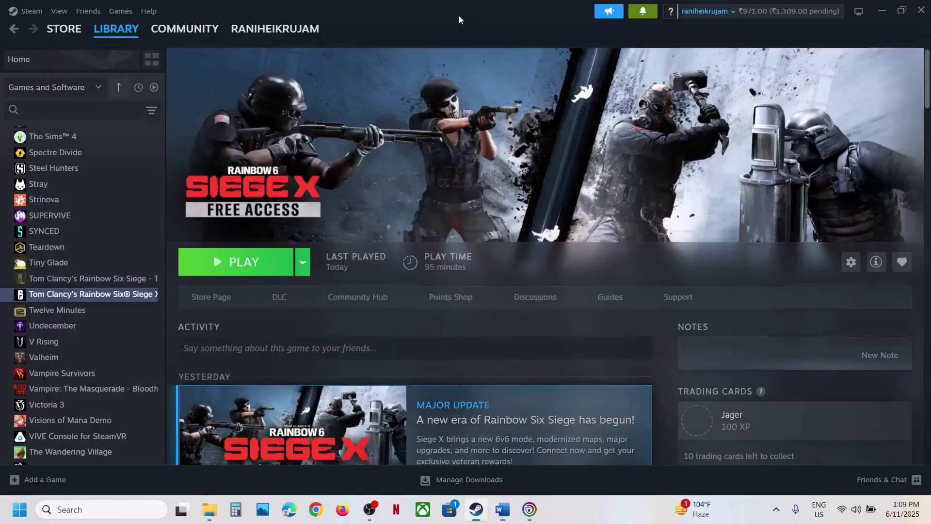
{"action": "right_click", "coordinate": [61, 299]}
{"action": "mouse_move", "coordinate": [107, 368]}
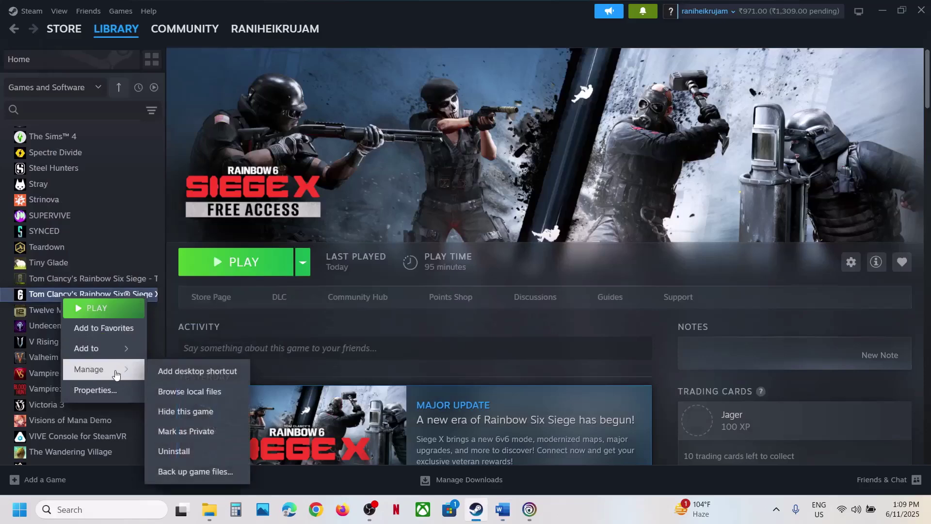
{"action": "left_click", "coordinate": [190, 391]}
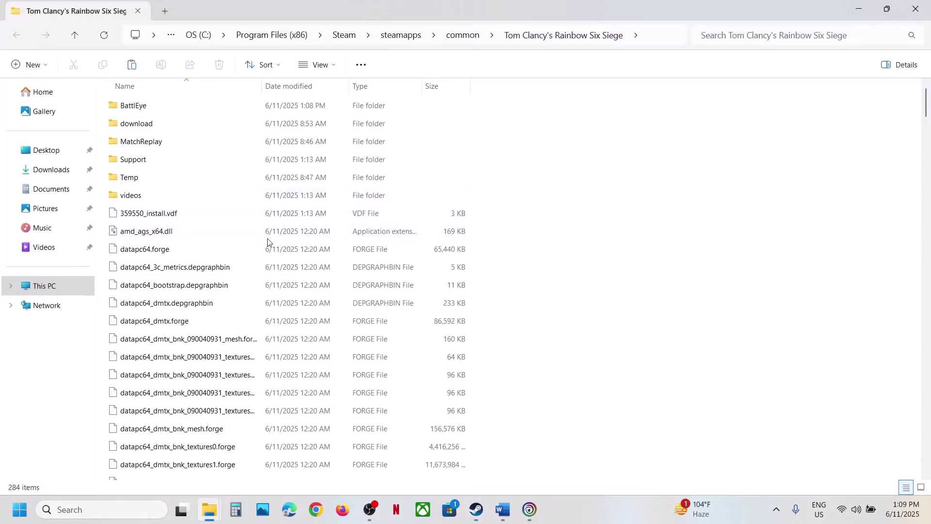
- Keep "Run this program as an administrator" unchecked in the RainbowSix application's compatibility properties, accept them, and close the folder
{"action": "scroll", "coordinate": [272, 243], "scroll_direction": "down", "scroll_amount": 4}
{"action": "left_click_drag", "start_coordinate": [925, 119], "coordinate": [925, 453]}
{"action": "right_click", "coordinate": [138, 320]}
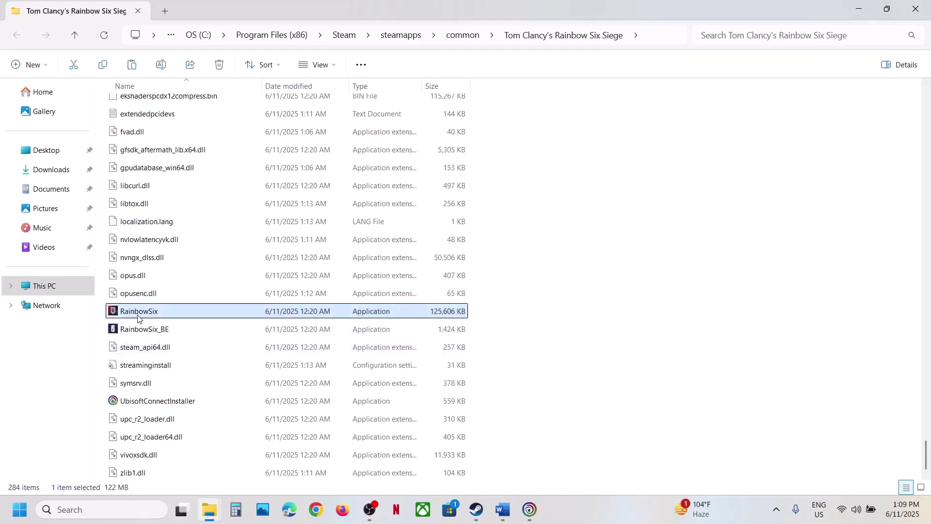
{"action": "left_click", "coordinate": [189, 255]}
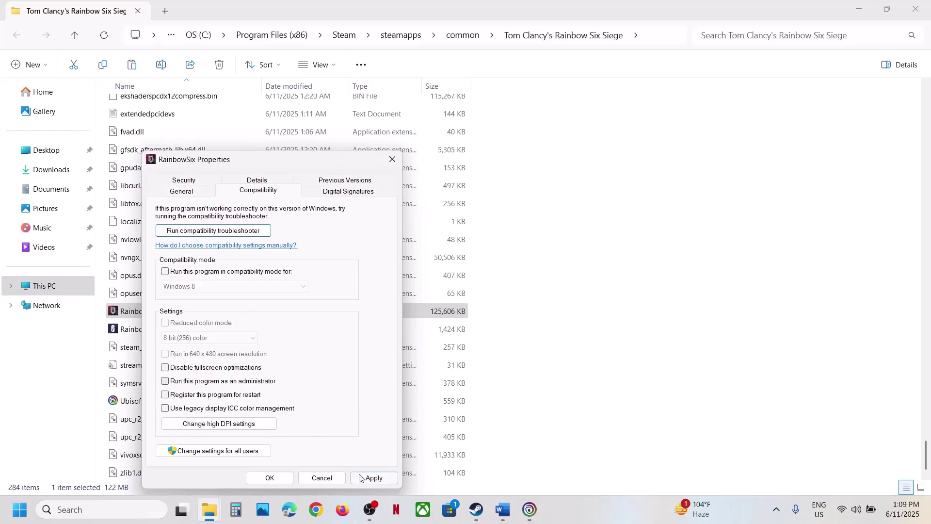
{"action": "left_click", "coordinate": [270, 478]}
{"action": "left_click", "coordinate": [914, 10]}
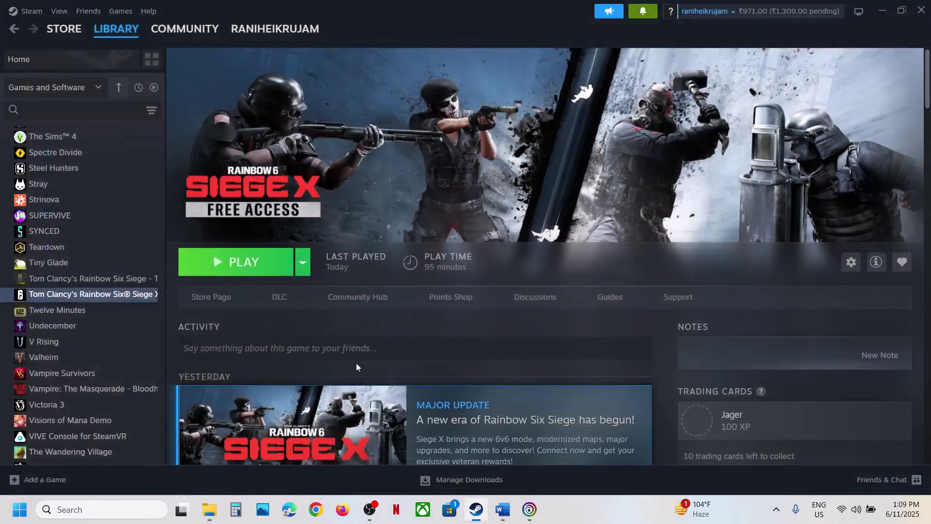
- Switch to the Word document and read Step 7 about uninstalling Ubisoft Connect and installing the latest version
{"action": "key", "text": "alt+Tab"}
{"action": "scroll", "coordinate": [344, 243], "scroll_direction": "down", "scroll_amount": 1}
{"action": "scroll", "coordinate": [345, 243], "scroll_direction": "down", "scroll_amount": 2}
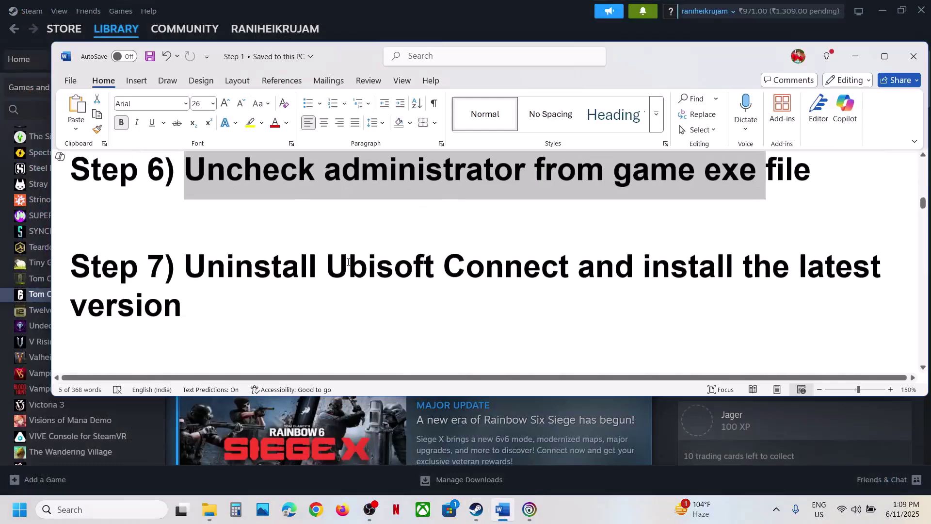
{"action": "left_click_drag", "start_coordinate": [185, 257], "coordinate": [761, 305]}
{"action": "left_click", "coordinate": [220, 329]}
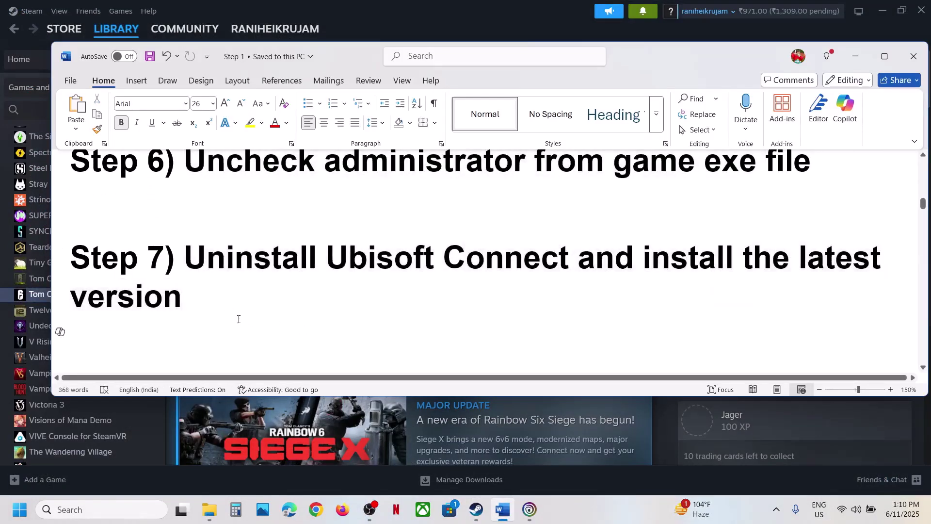
- Switch to Ubisoft Connect to view the account's Quit option, and return to "Ubisoft Connect" in Step 7 of the Word document
{"action": "left_click", "coordinate": [530, 508]}
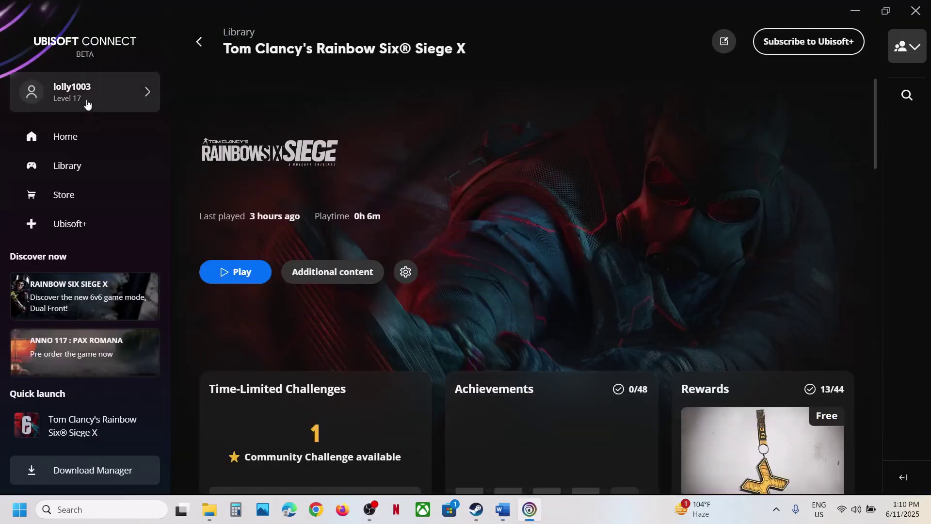
{"action": "left_click", "coordinate": [87, 102]}
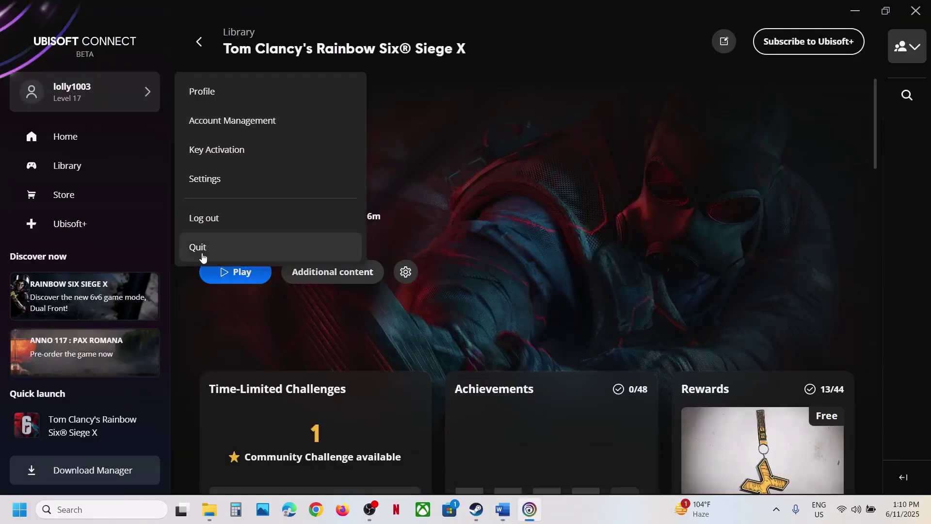
{"action": "left_click", "coordinate": [535, 43]}
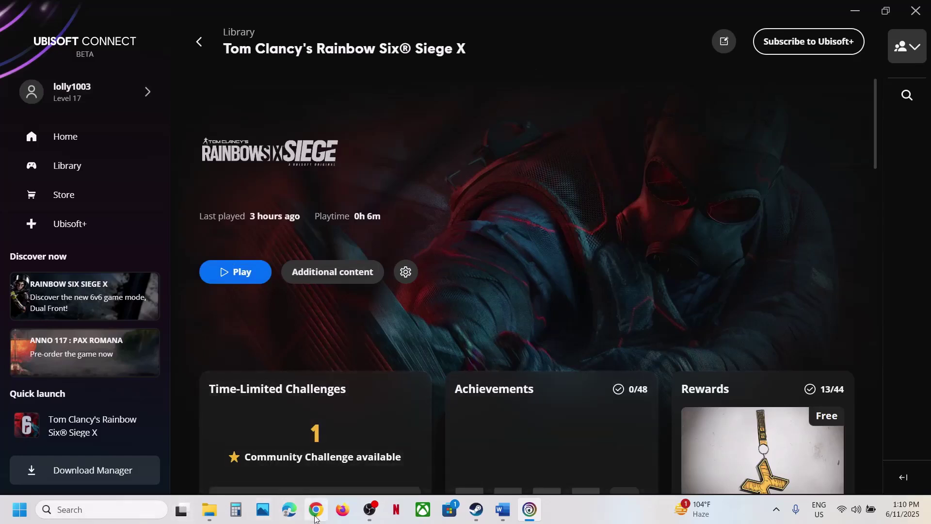
{"action": "left_click", "coordinate": [505, 512]}
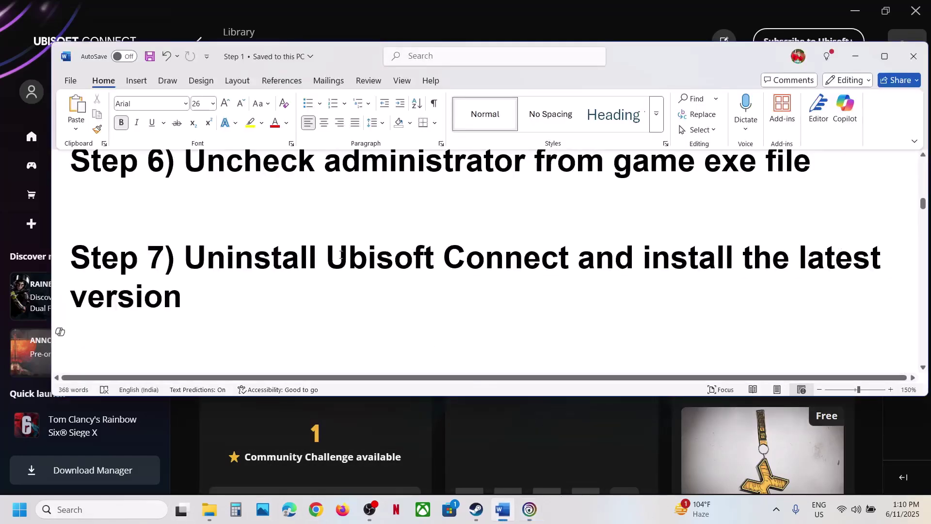
{"action": "left_click_drag", "start_coordinate": [327, 255], "coordinate": [539, 268]}
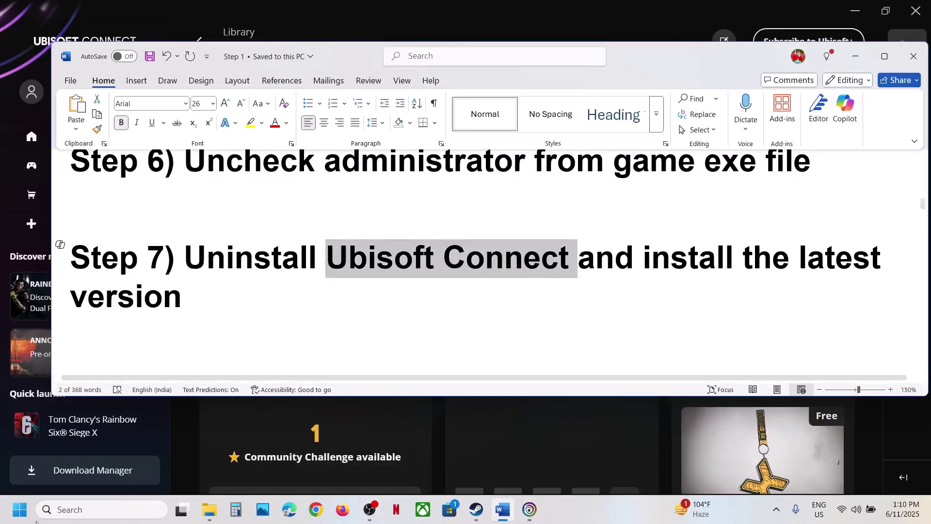
- Search Windows for "control", launch Control Panel, and open the list of installed programs for uninstalling
{"action": "left_click", "coordinate": [80, 510]}
{"action": "type", "text": "contr"}
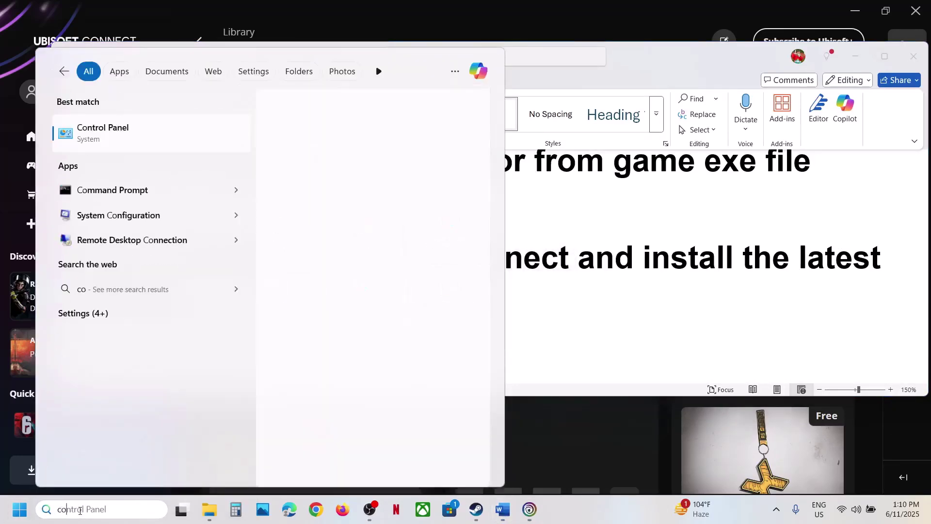
{"action": "type", "text": "ol"}
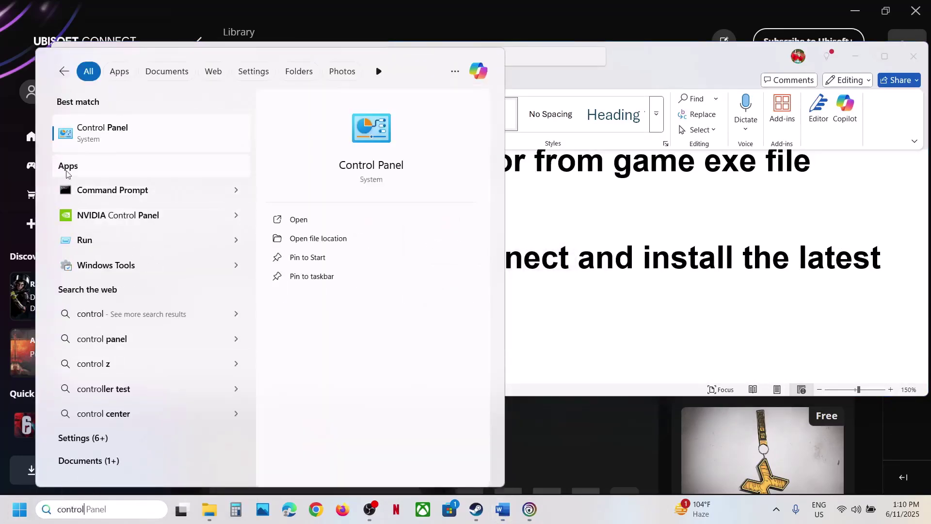
{"action": "left_click", "coordinate": [104, 138]}
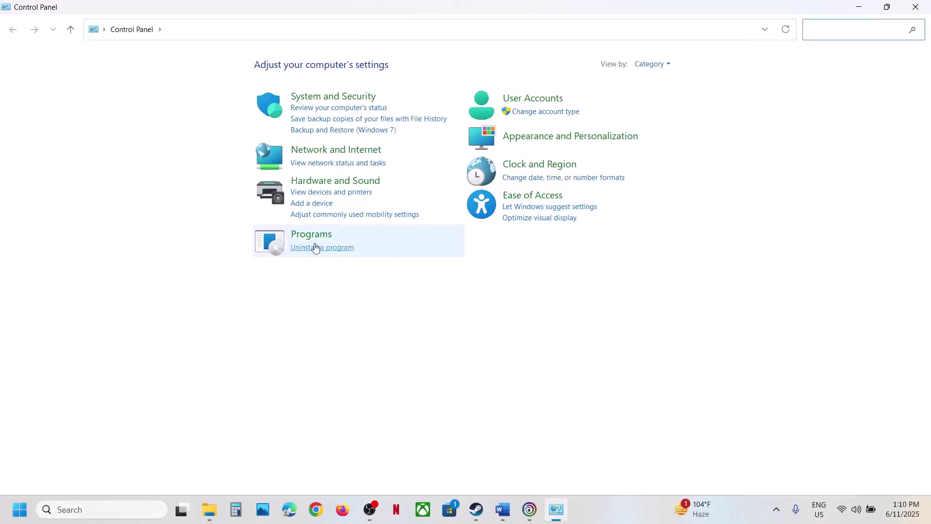
{"action": "left_click", "coordinate": [316, 248]}
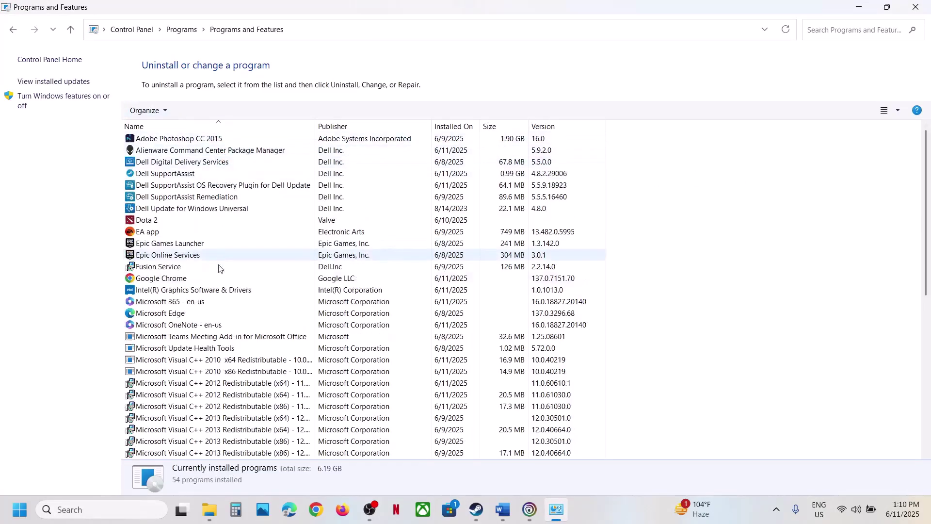
- Start uninstalling Ubisoft Connect from the installed programs and decline the User Account Control request
{"action": "scroll", "coordinate": [220, 268], "scroll_direction": "down", "scroll_amount": 9}
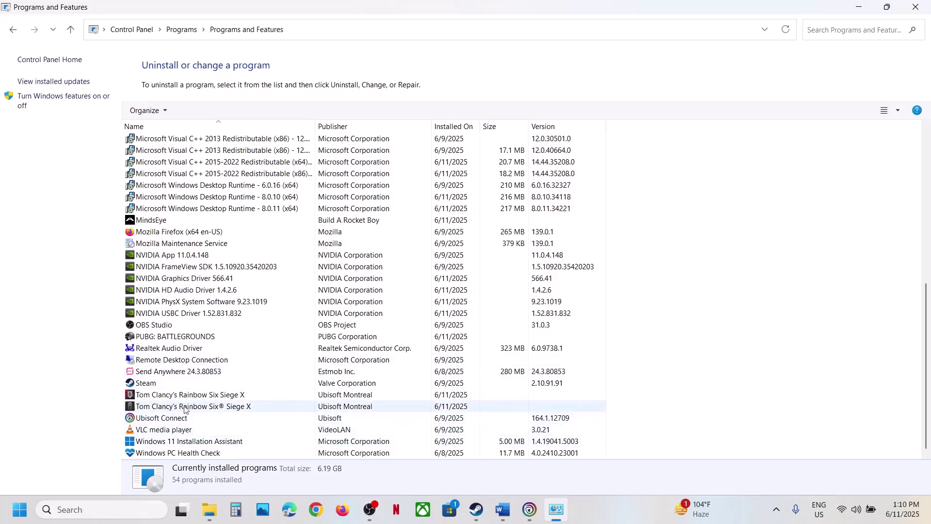
{"action": "scroll", "coordinate": [184, 410], "scroll_direction": "up", "scroll_amount": 2}
{"action": "left_click", "coordinate": [184, 336]}
{"action": "key", "text": "u"}
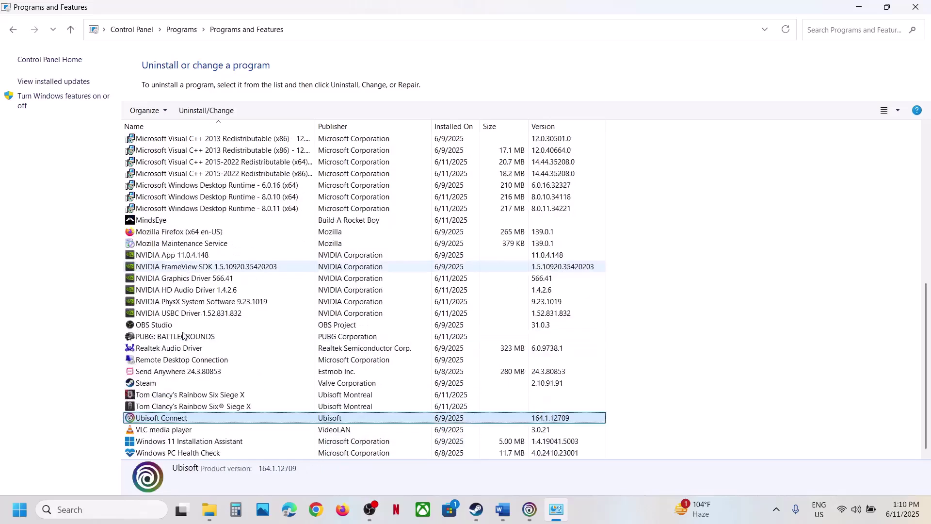
{"action": "scroll", "coordinate": [186, 424], "scroll_direction": "up", "scroll_amount": 1}
{"action": "right_click", "coordinate": [186, 422]}
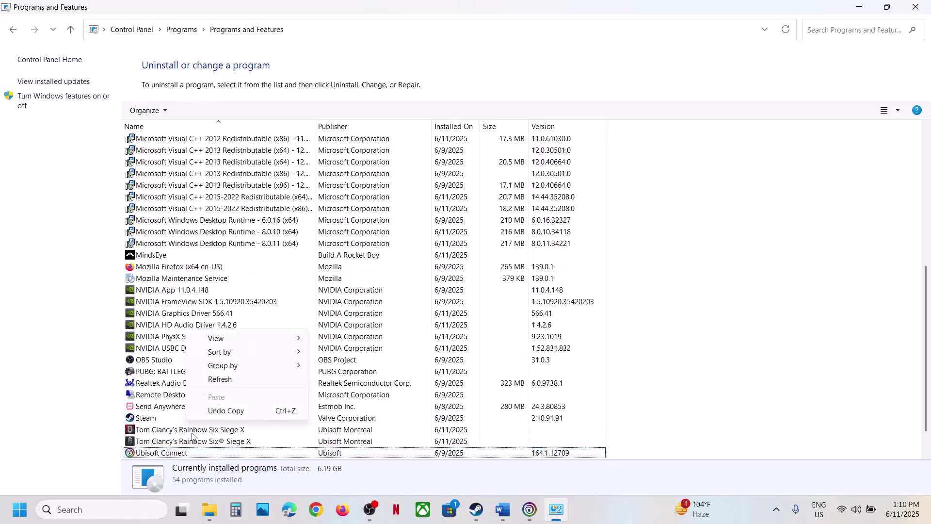
{"action": "left_click", "coordinate": [166, 455]}
{"action": "scroll", "coordinate": [168, 436], "scroll_direction": "down", "scroll_amount": 1}
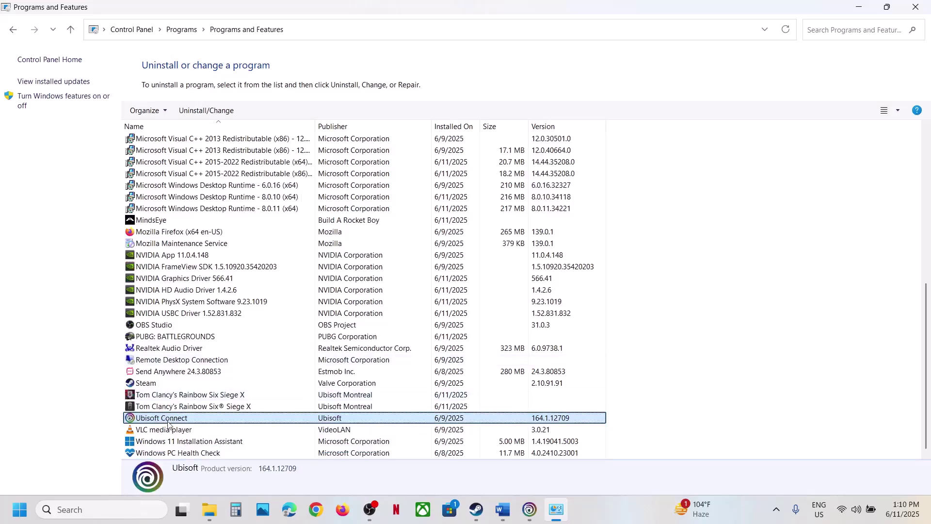
{"action": "left_click", "coordinate": [220, 431]}
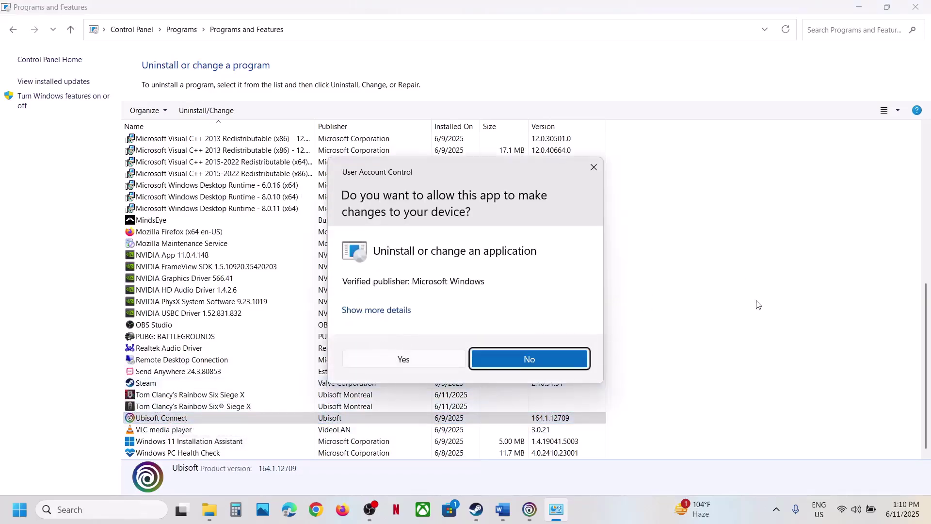
{"action": "left_click", "coordinate": [577, 359]}
- View the computer's power options for a restart and dismiss them
{"action": "left_click", "coordinate": [19, 509]}
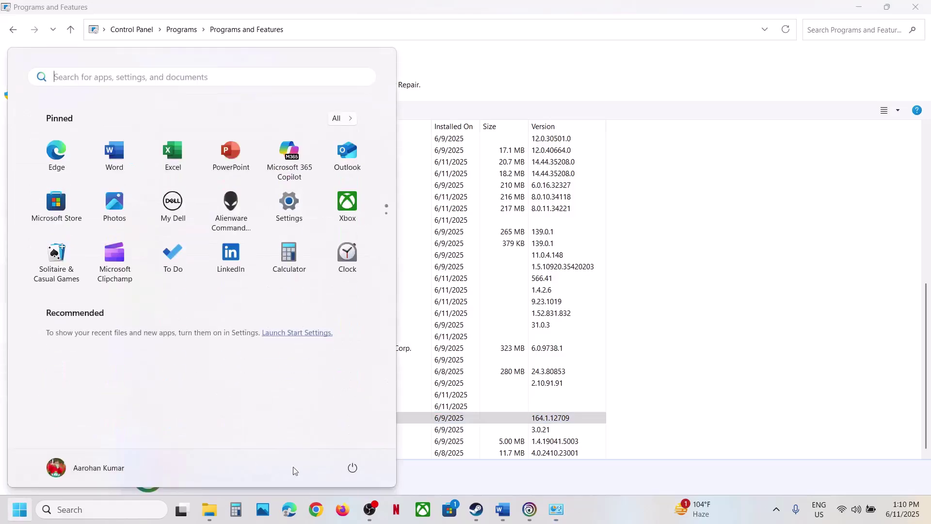
{"action": "left_click", "coordinate": [353, 467]}
{"action": "left_click", "coordinate": [352, 467]}
- Switch to Chrome, search Google for "Ubisoft Connect", and open the official Ubisoft Connect page
{"action": "left_click", "coordinate": [324, 517]}
{"action": "type", "text": "Ubisoft Connect"}
{"action": "key", "text": "Return"}
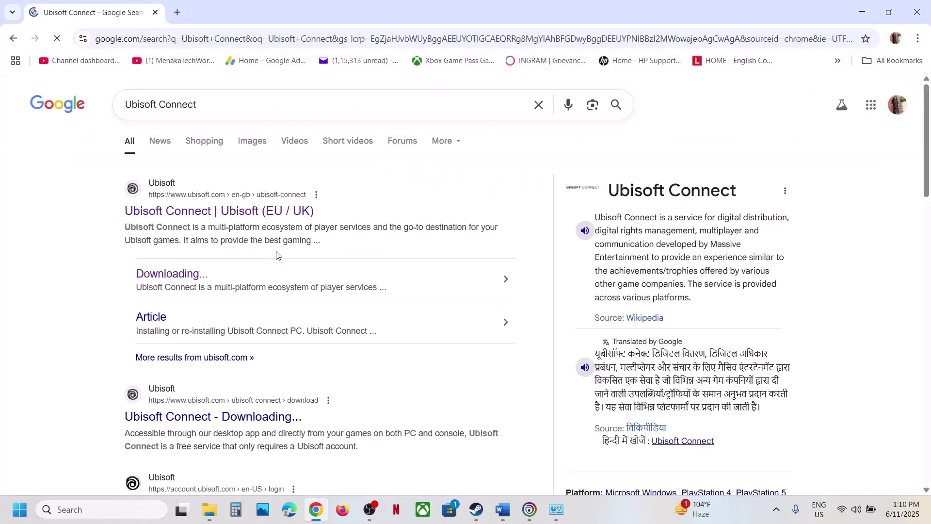
{"action": "left_click", "coordinate": [197, 211]}
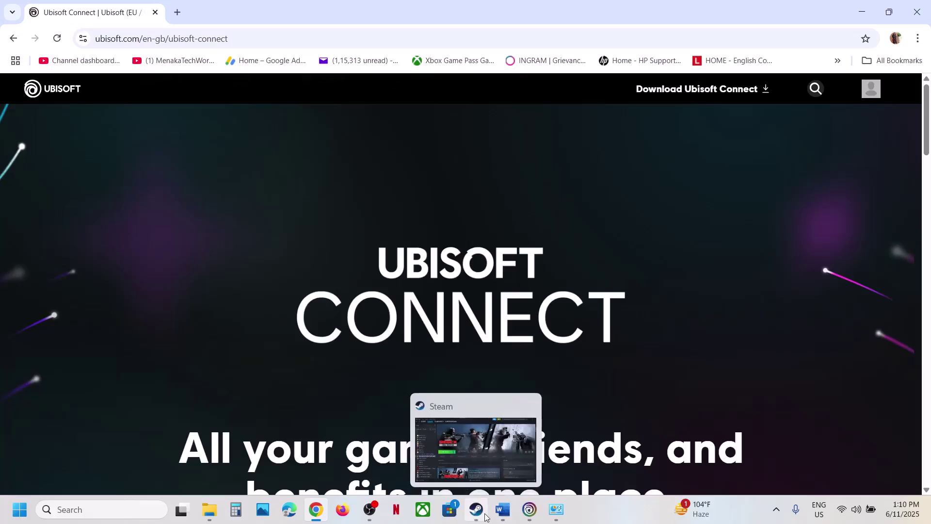
- Switch to the Word document, read Step 8 about running Steam/Ubisoft Connect as an administrator, and return to Steam
{"action": "left_click", "coordinate": [475, 509]}
{"action": "left_click", "coordinate": [504, 510]}
{"action": "scroll", "coordinate": [329, 272], "scroll_direction": "down", "scroll_amount": 3}
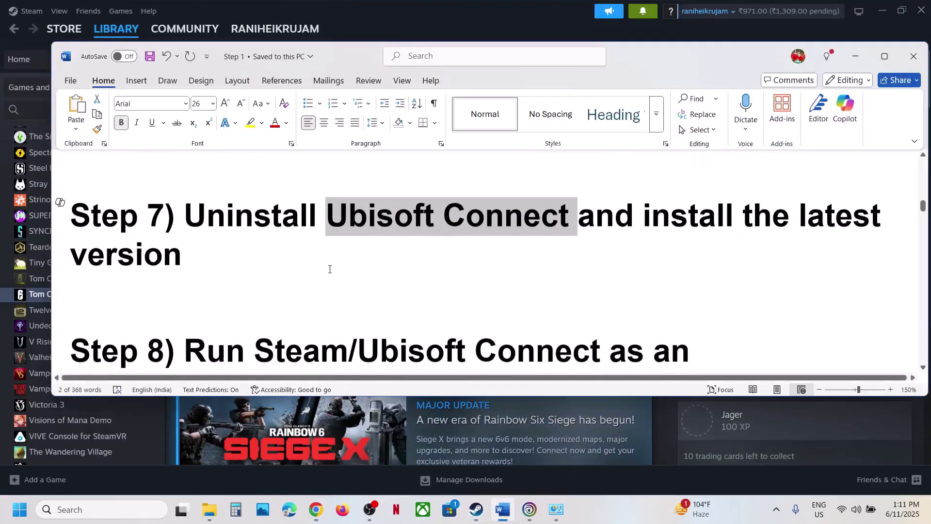
{"action": "scroll", "coordinate": [330, 273], "scroll_direction": "down", "scroll_amount": 2}
{"action": "scroll", "coordinate": [330, 273], "scroll_direction": "up", "scroll_amount": 1}
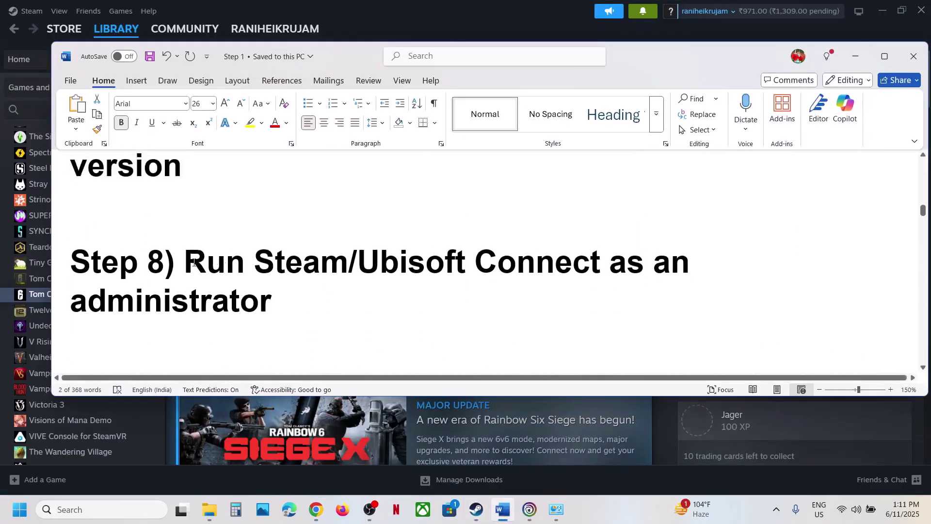
{"action": "left_click_drag", "start_coordinate": [213, 262], "coordinate": [489, 289]}
{"action": "left_click", "coordinate": [381, 15]}
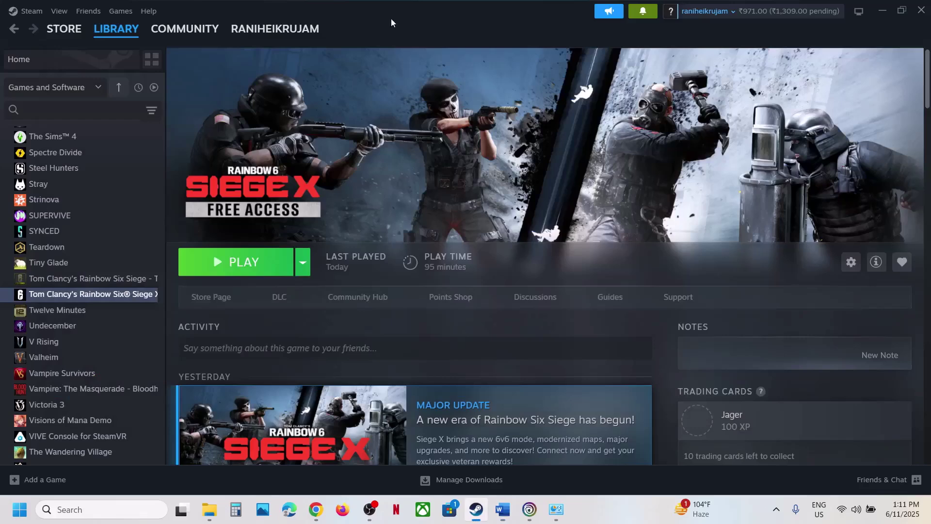
- Search Windows for "steam", view the Steam app's option to run as administrator, and dismiss the search
{"action": "left_click", "coordinate": [30, 11]}
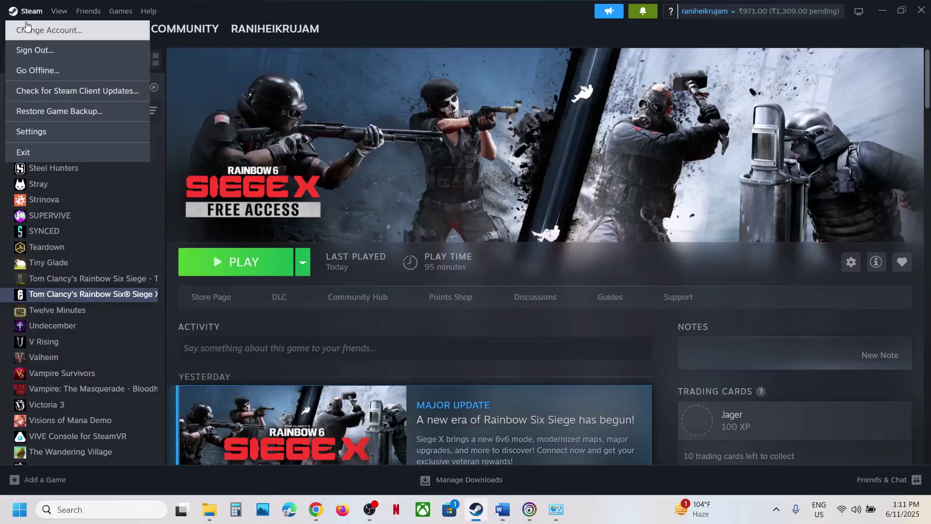
{"action": "left_click", "coordinate": [352, 150]}
{"action": "left_click", "coordinate": [127, 513]}
{"action": "type", "text": "steam"}
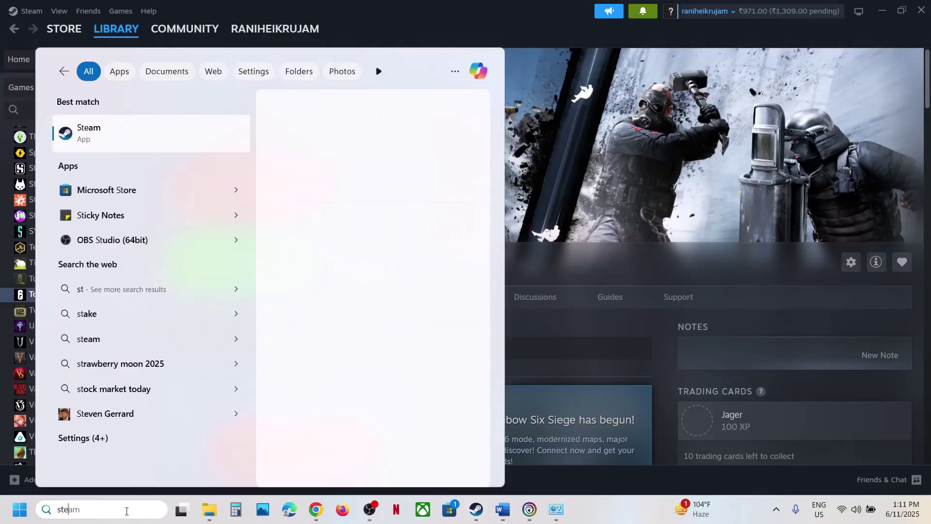
{"action": "right_click", "coordinate": [107, 139]}
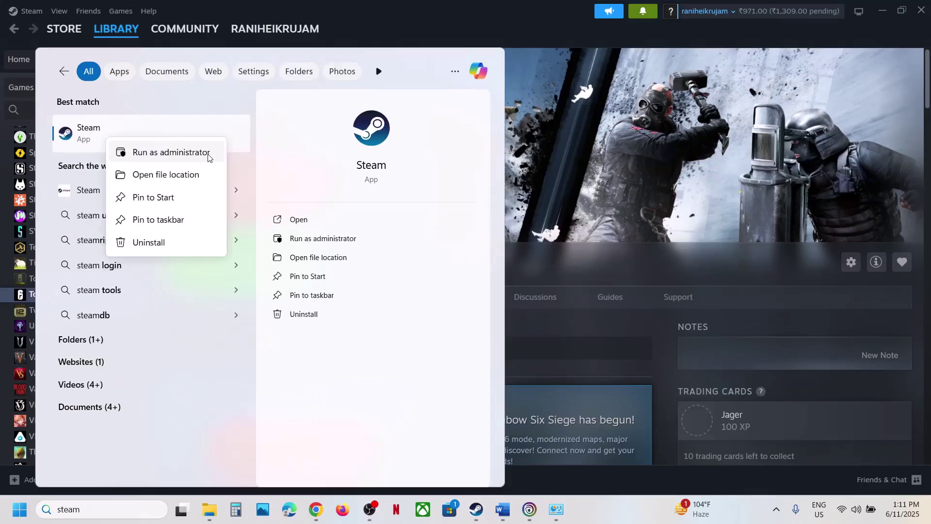
{"action": "left_click", "coordinate": [641, 142]}
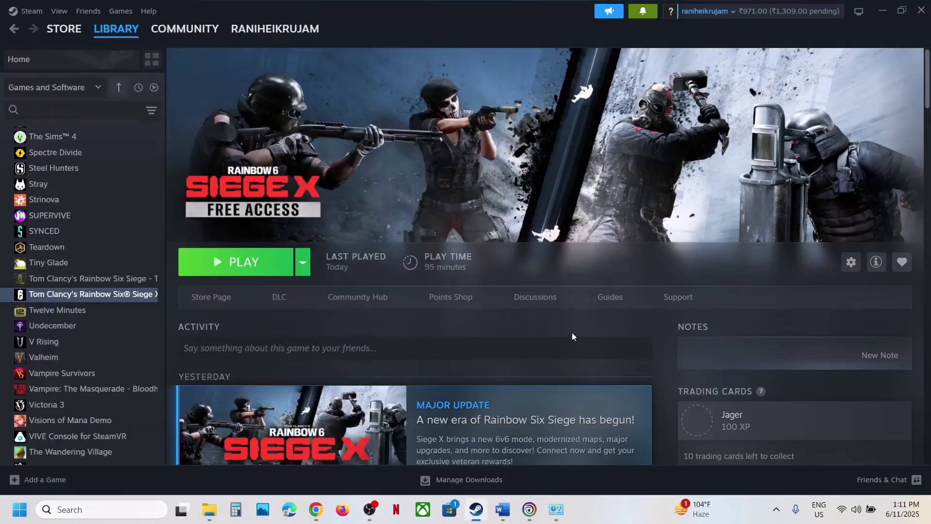
- Switch to Ubisoft Connect, view its account menu, then search Windows for "ubi" and run Ubisoft Connect as administrator
{"action": "left_click", "coordinate": [530, 510]}
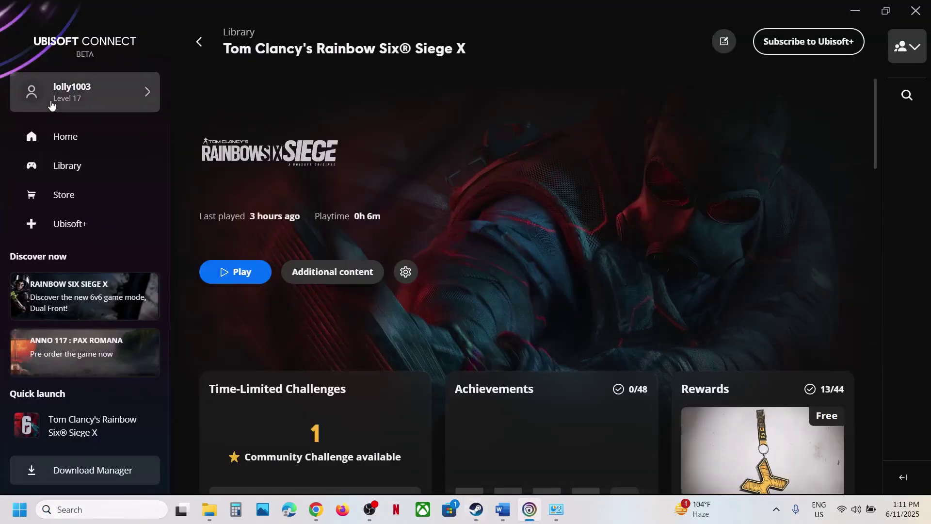
{"action": "left_click", "coordinate": [126, 92]}
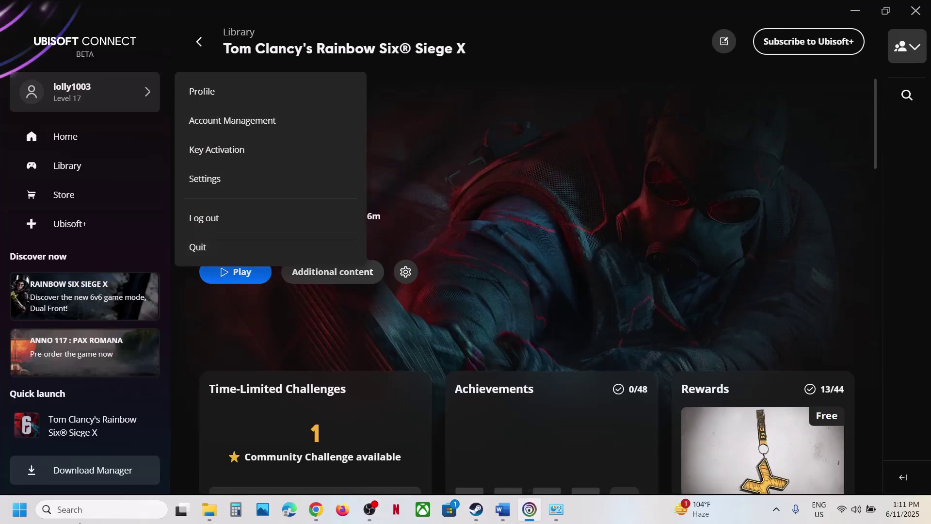
{"action": "left_click", "coordinate": [83, 509]}
{"action": "type", "text": "ubi"}
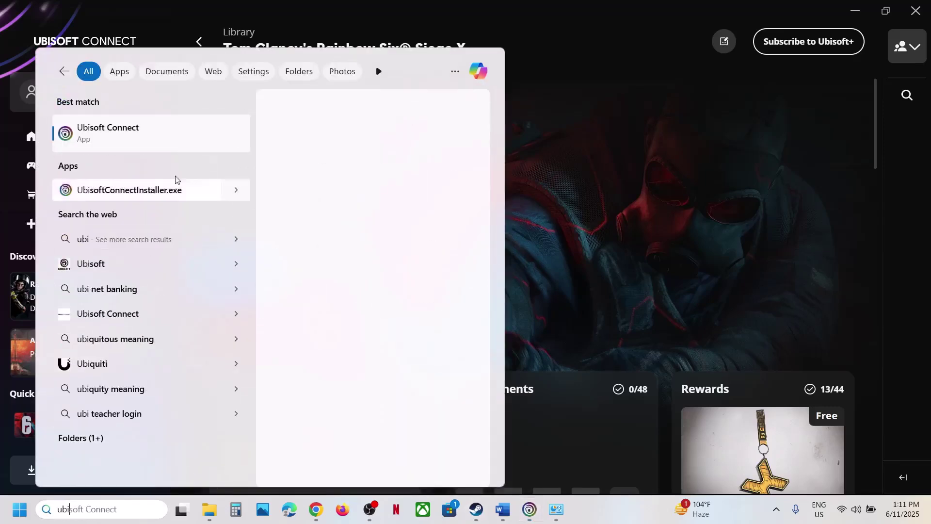
{"action": "right_click", "coordinate": [165, 145]}
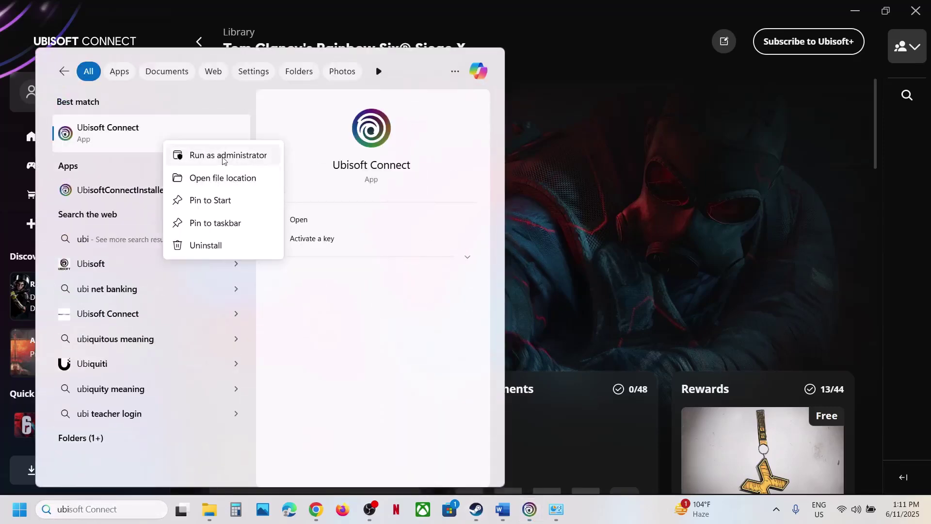
{"action": "left_click", "coordinate": [241, 155]}
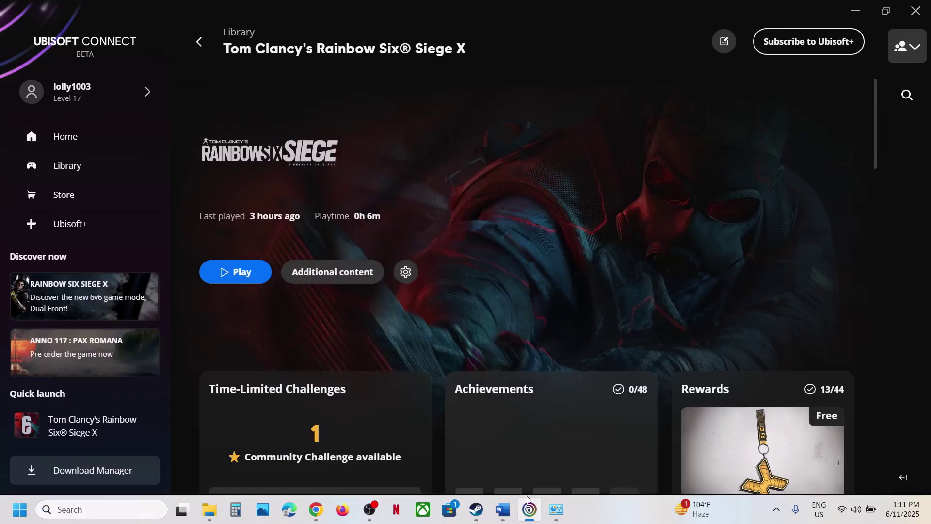
- Switch to the Word document, highlight Step 9 about launching the game from Ubisoft Connect, and return to Ubisoft Connect
{"action": "left_click", "coordinate": [502, 510]}
{"action": "scroll", "coordinate": [354, 237], "scroll_direction": "down", "scroll_amount": 3}
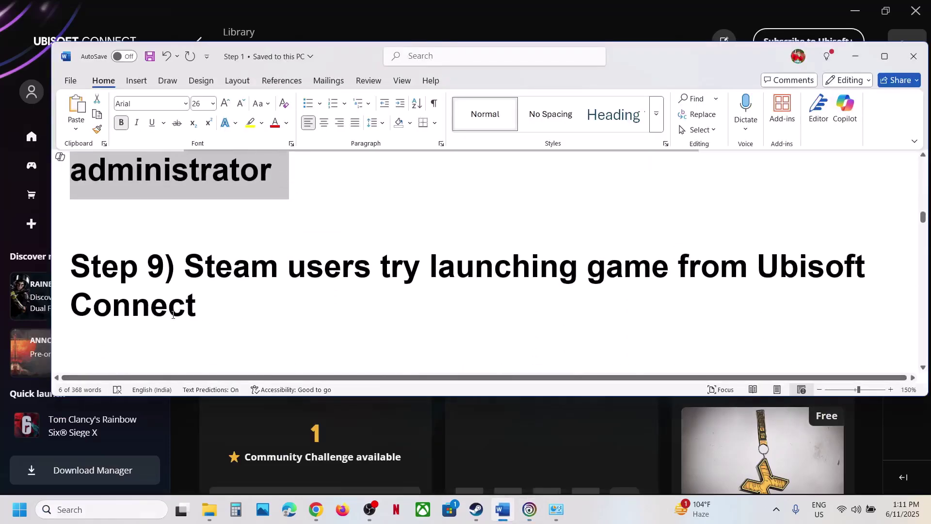
{"action": "left_click_drag", "start_coordinate": [186, 273], "coordinate": [592, 301]}
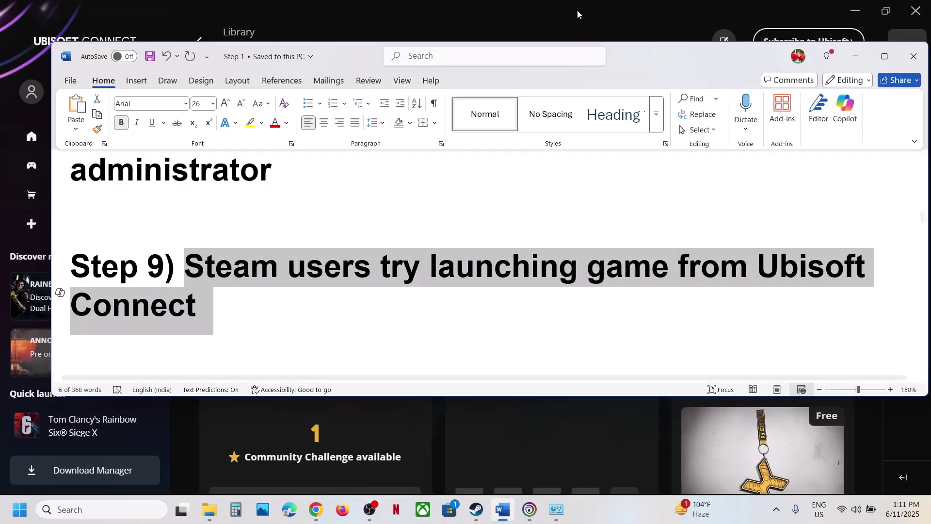
{"action": "left_click", "coordinate": [539, 10]}
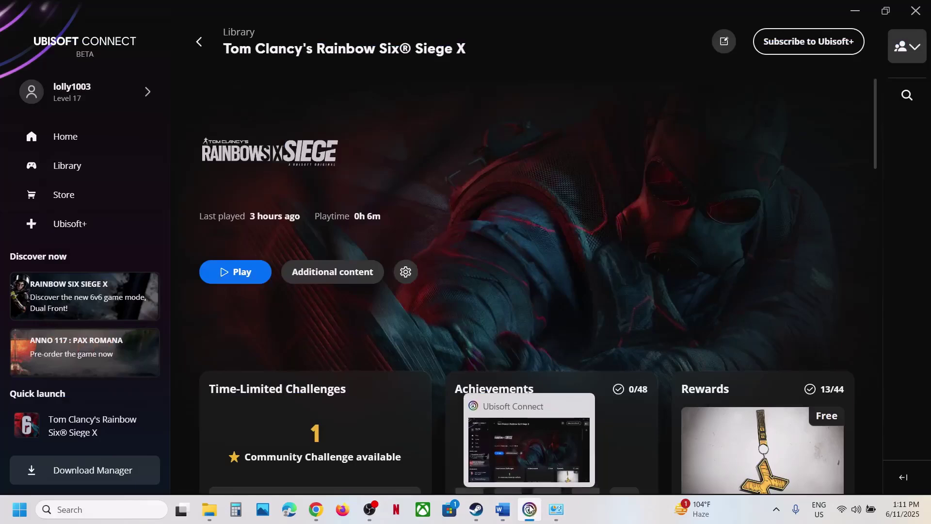
- Find the installed Steam version of Tom Clancy's Rainbow Six Siege X in the Ubisoft Connect library and open its page
{"action": "left_click", "coordinate": [79, 171]}
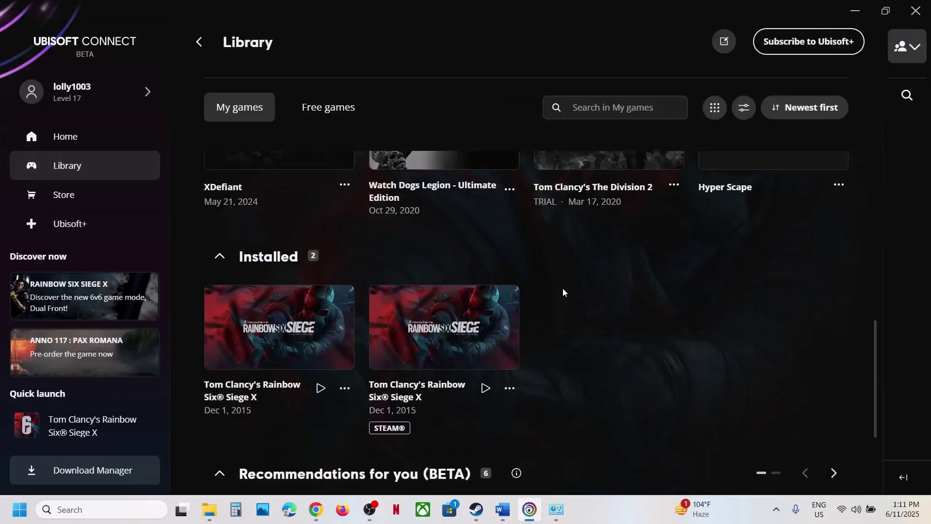
{"action": "scroll", "coordinate": [554, 282], "scroll_direction": "down", "scroll_amount": 1}
{"action": "scroll", "coordinate": [347, 286], "scroll_direction": "up", "scroll_amount": 1}
{"action": "scroll", "coordinate": [349, 284], "scroll_direction": "down", "scroll_amount": 2}
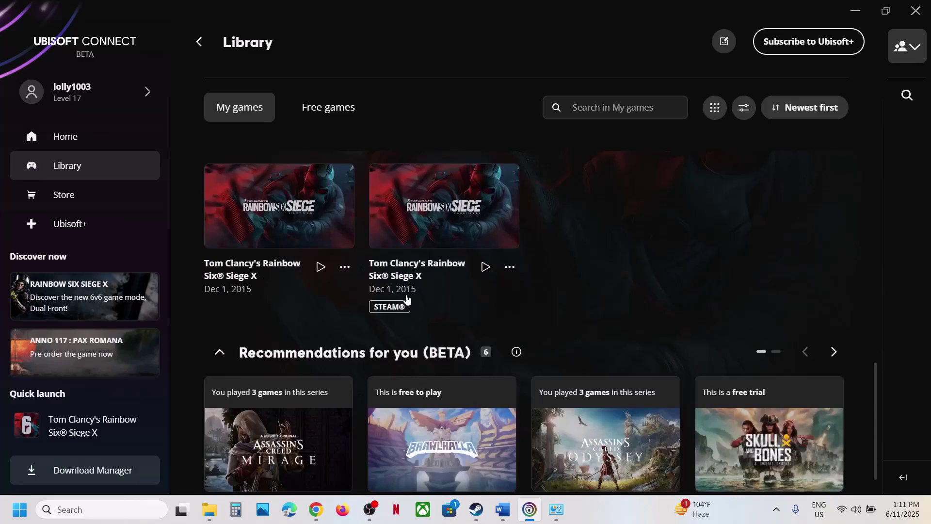
{"action": "left_click", "coordinate": [425, 232]}
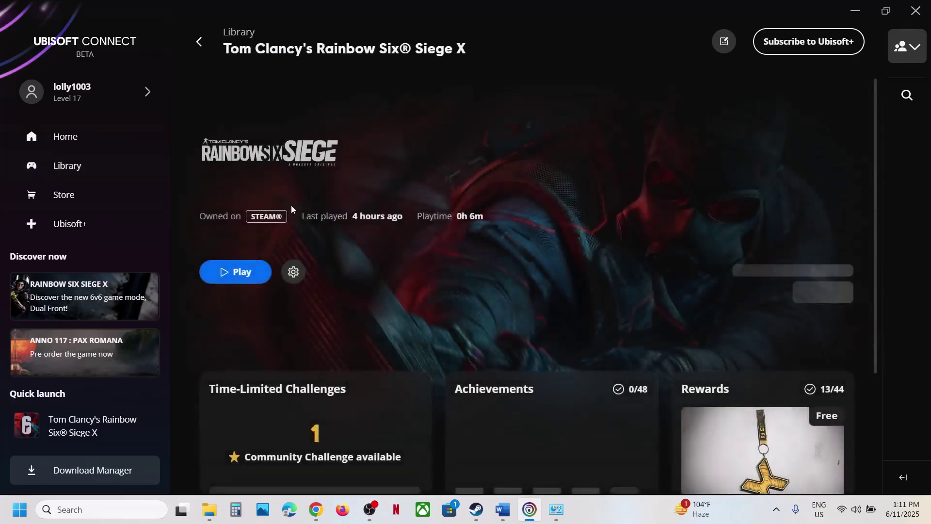
- Return to the Word document, read Step 10 about clearing the download cache, and highlight the Ubisoft cache folder path
{"action": "left_click", "coordinate": [856, 10]}
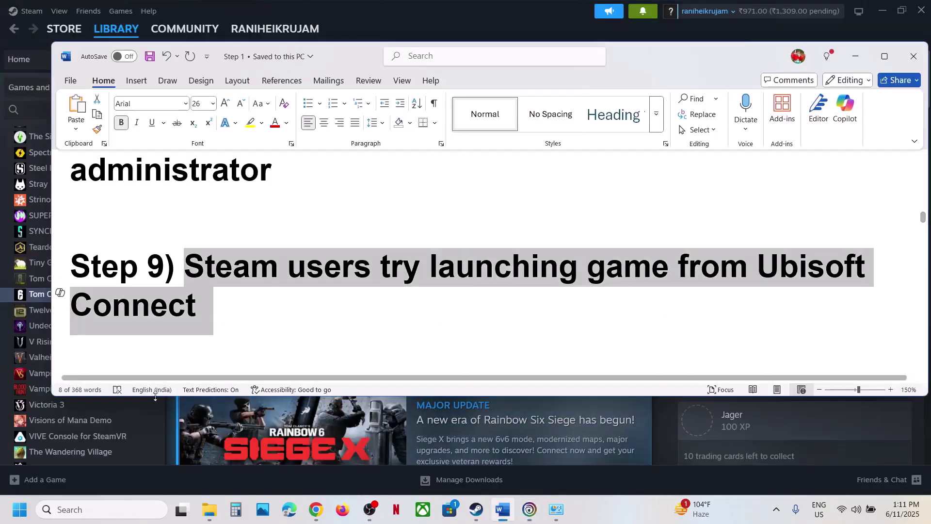
{"action": "scroll", "coordinate": [339, 317], "scroll_direction": "down", "scroll_amount": 3}
{"action": "scroll", "coordinate": [339, 316], "scroll_direction": "down", "scroll_amount": 2}
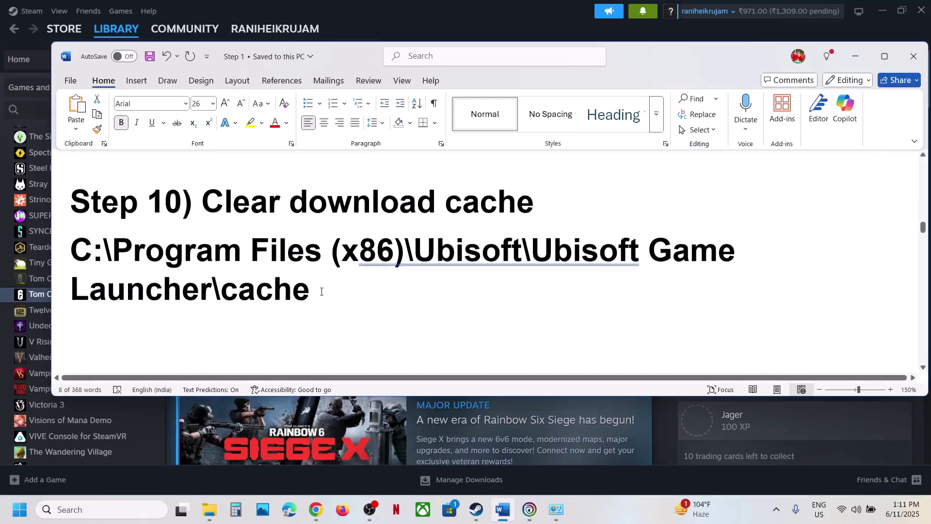
{"action": "left_click_drag", "start_coordinate": [69, 279], "coordinate": [380, 297]}
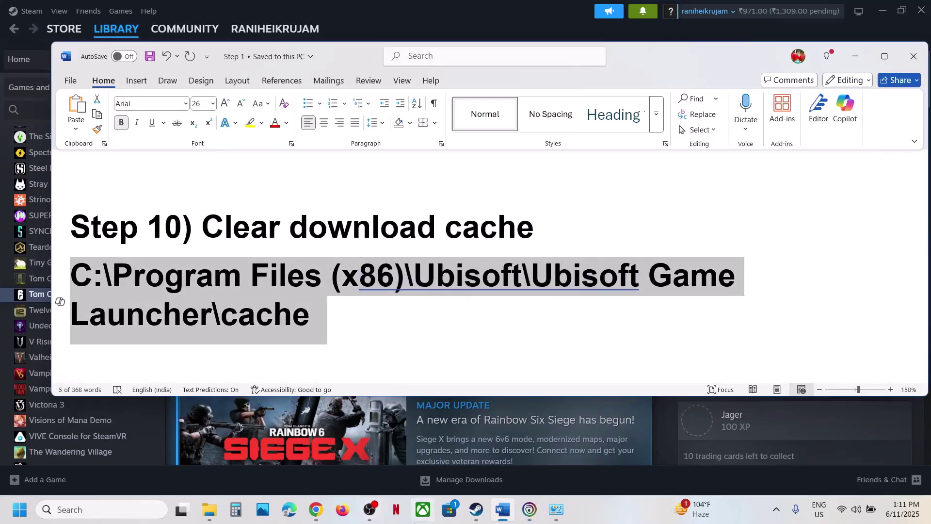
- Switch to File Explorer, open C:\Program Files (x86), and recheck the cache folder path in the Word document
{"action": "mouse_move", "coordinate": [212, 519]}
{"action": "left_click", "coordinate": [272, 439]}
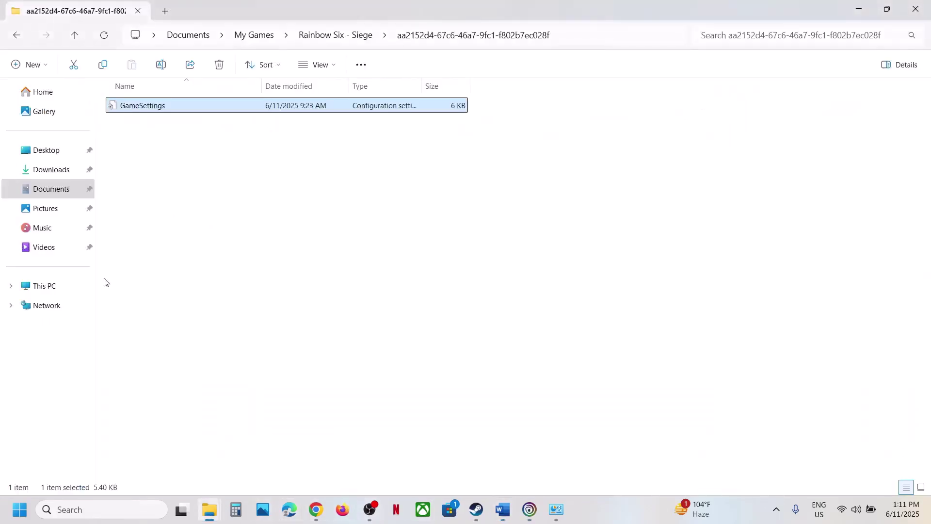
{"action": "left_click", "coordinate": [44, 286]}
{"action": "double_click", "coordinate": [156, 119]}
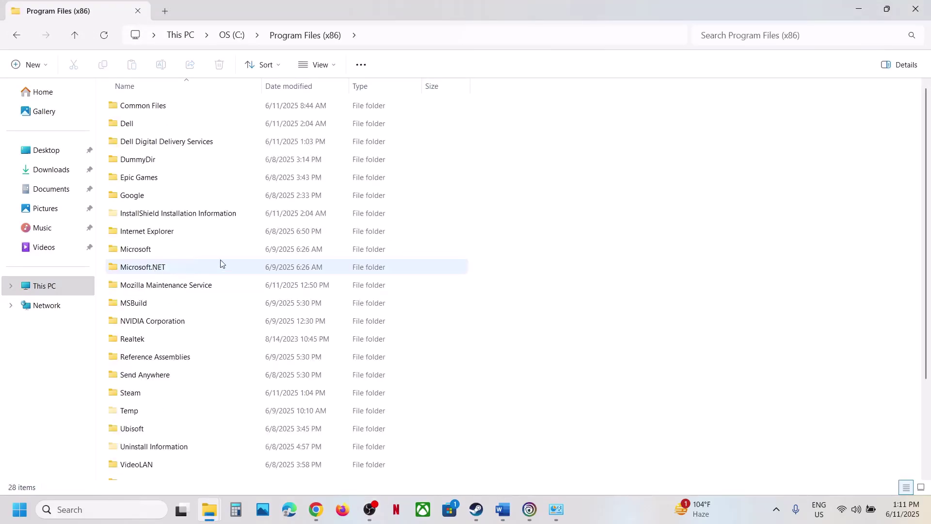
{"action": "key", "text": "alt+Tab"}
{"action": "left_click", "coordinate": [435, 297]}
{"action": "left_click_drag", "start_coordinate": [386, 304], "coordinate": [632, 293]}
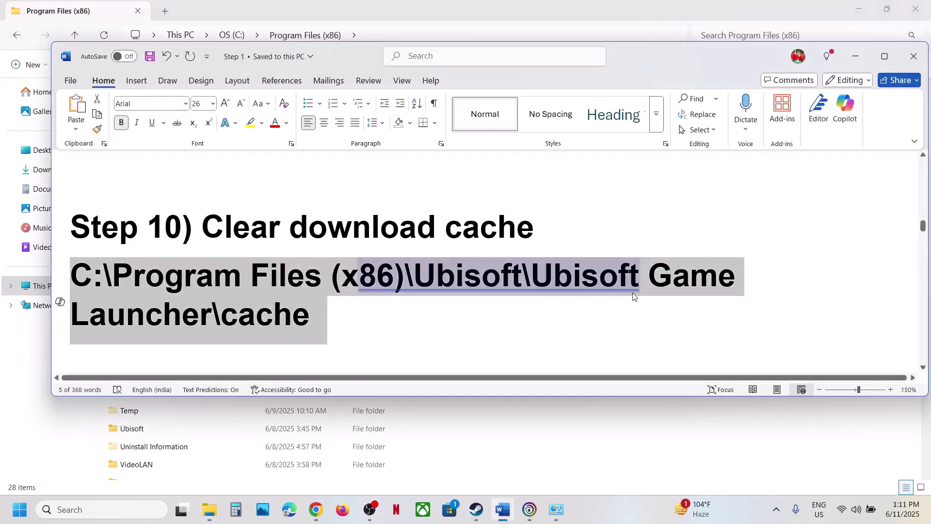
- In File Explorer, open Ubisoft\Ubisoft Game Launcher and bring up the file options for the cache folder
{"action": "key", "text": "alt+Tab"}
{"action": "scroll", "coordinate": [267, 350], "scroll_direction": "down", "scroll_amount": 1}
{"action": "scroll", "coordinate": [267, 350], "scroll_direction": "down", "scroll_amount": 1}
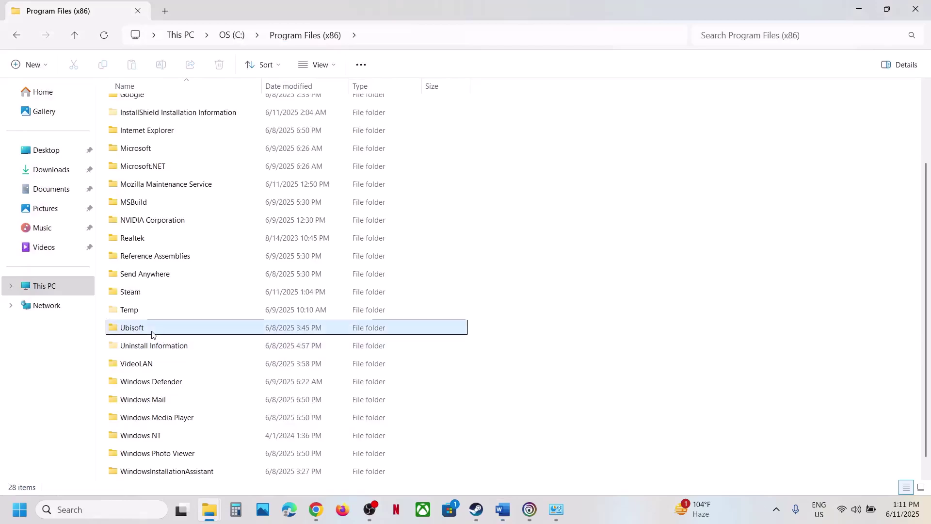
{"action": "double_click", "coordinate": [151, 328]}
{"action": "double_click", "coordinate": [163, 106]}
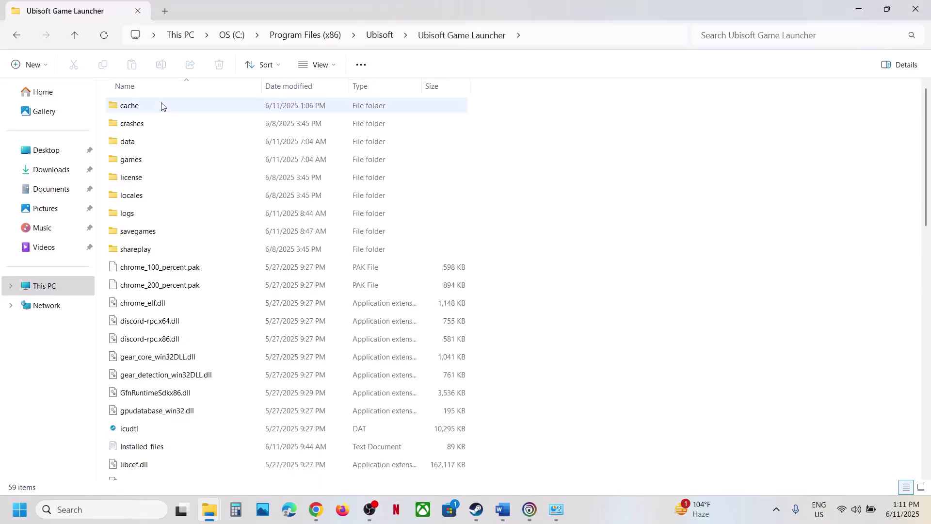
{"action": "left_click", "coordinate": [174, 106]}
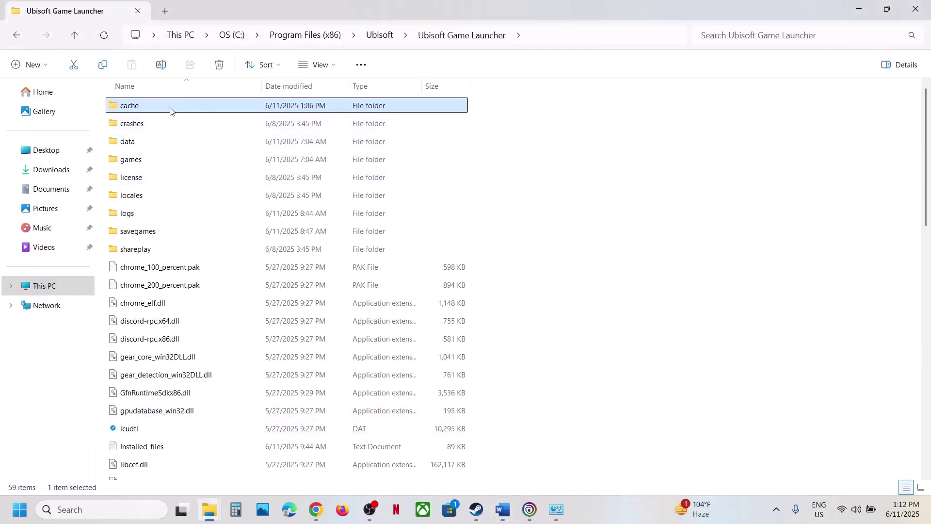
{"action": "right_click", "coordinate": [175, 110]}
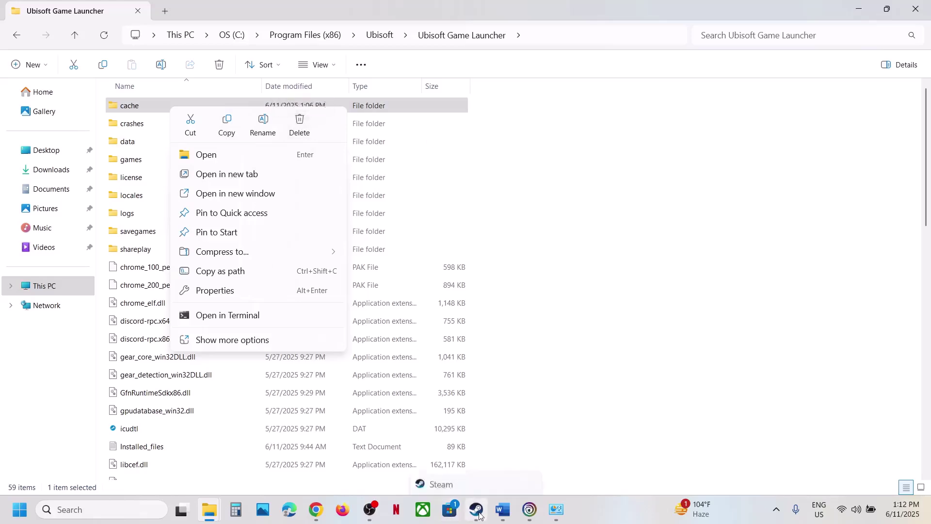
- Switch to the Word document and highlight Step 11's instruction to run the game as administrator from its installation folder
{"action": "left_click", "coordinate": [502, 510]}
{"action": "scroll", "coordinate": [250, 253], "scroll_direction": "down", "scroll_amount": 4}
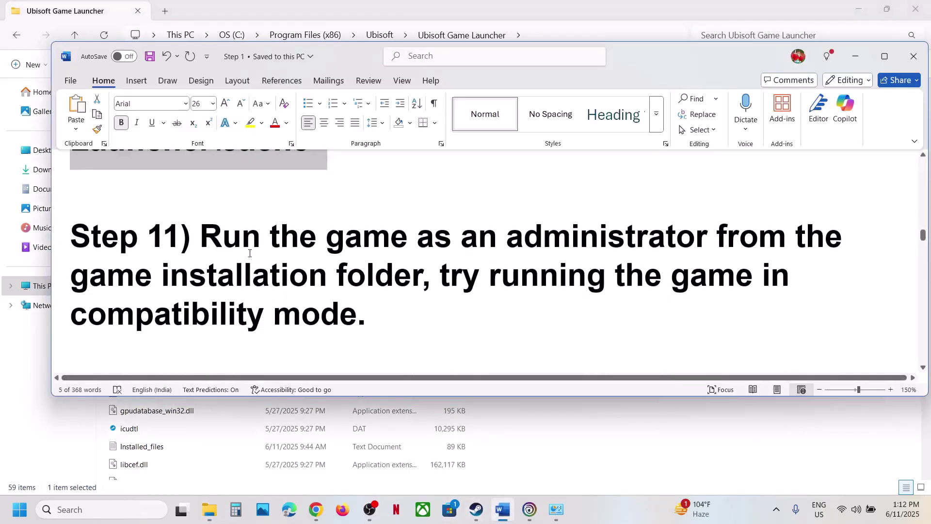
{"action": "left_click_drag", "start_coordinate": [216, 246], "coordinate": [429, 277]}
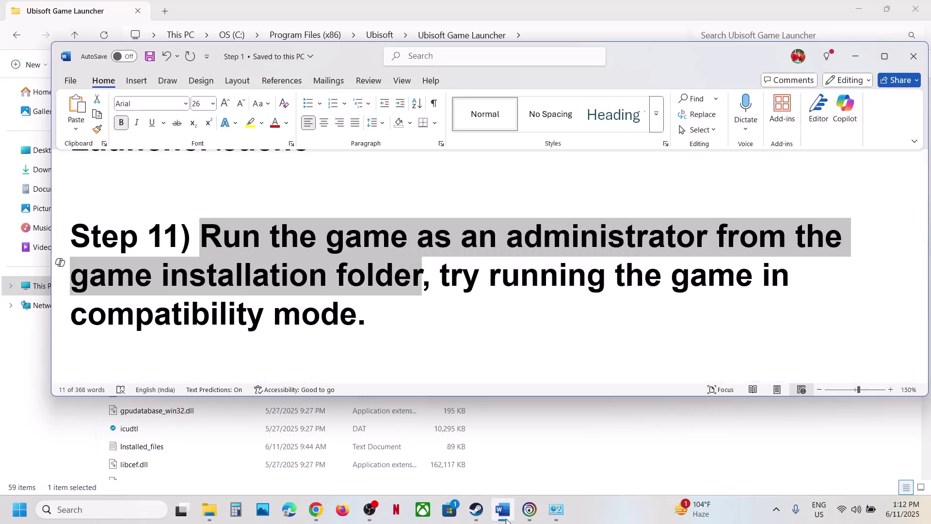
- Switch to Steam and browse the local files of Tom Clancy's Rainbow Six Siege X to open its installation folder
{"action": "left_click", "coordinate": [477, 510]}
{"action": "right_click", "coordinate": [58, 294]}
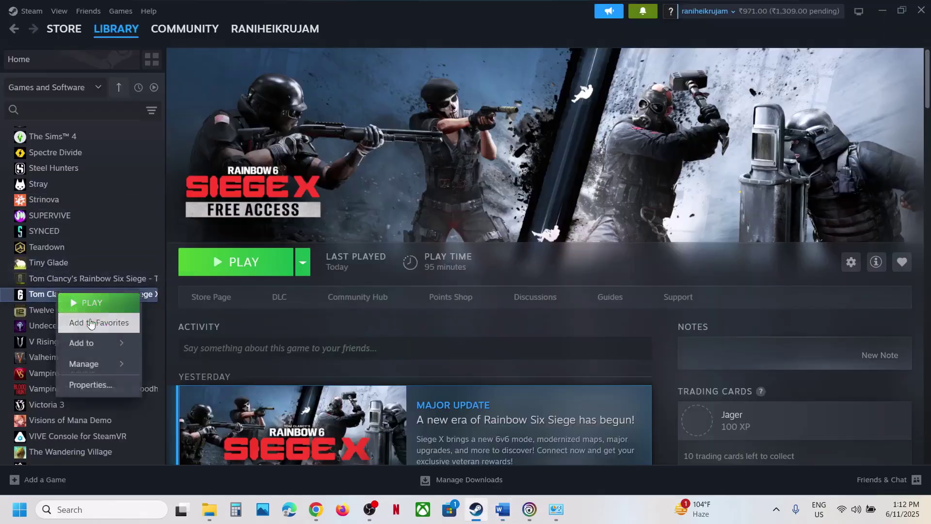
{"action": "mouse_move", "coordinate": [99, 364]}
{"action": "left_click", "coordinate": [227, 387]}
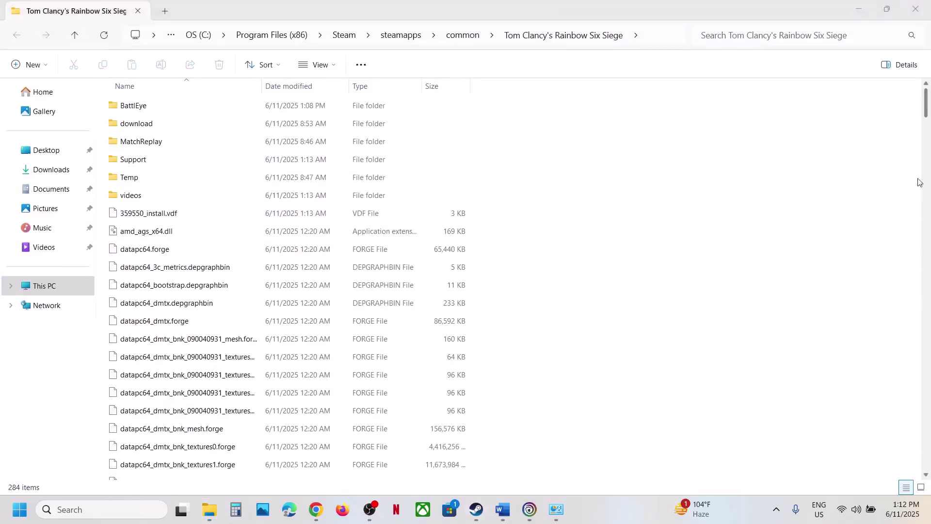
- Set the RainbowSix application in the installation folder to run as an administrator and save its compatibility settings
{"action": "left_click_drag", "start_coordinate": [925, 109], "coordinate": [924, 458]}
{"action": "left_click", "coordinate": [140, 315]}
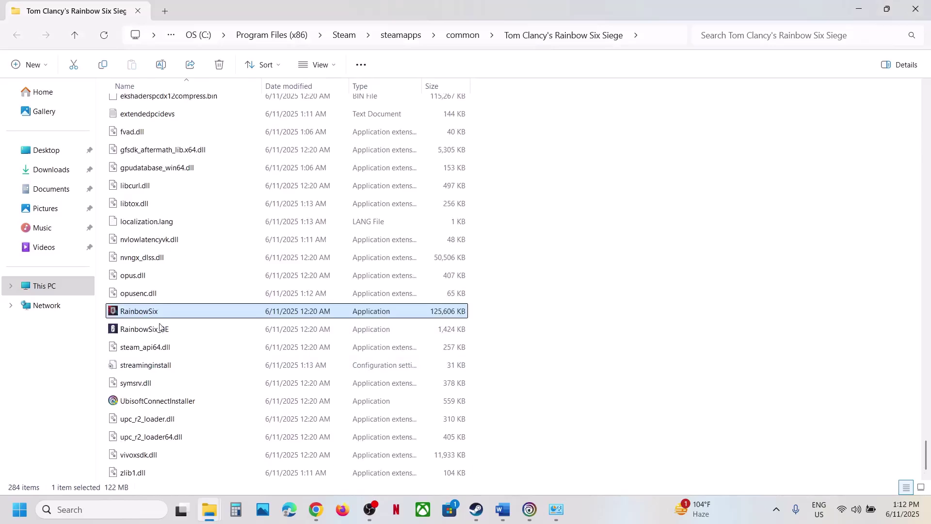
{"action": "right_click", "coordinate": [148, 313]}
{"action": "left_click", "coordinate": [229, 250]}
{"action": "left_click", "coordinate": [257, 191]}
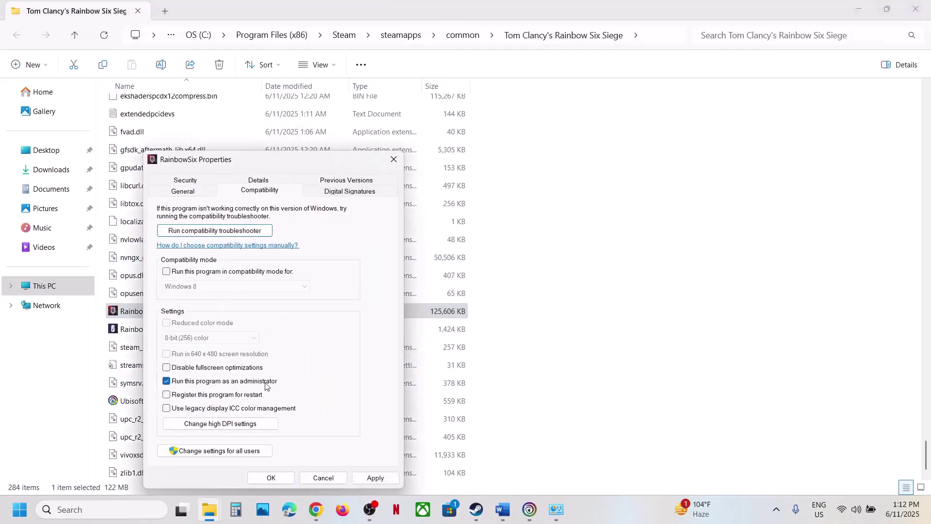
{"action": "left_click", "coordinate": [271, 478]}
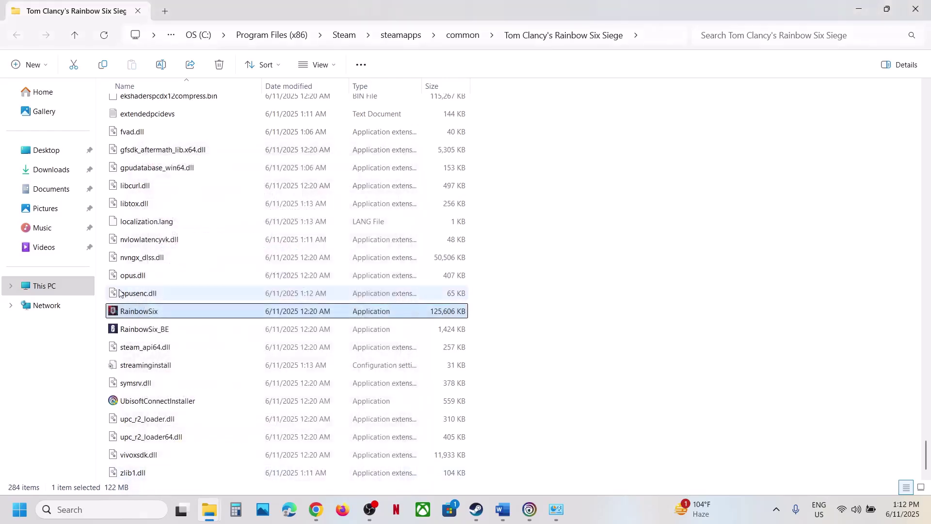
- Set the RainbowSix application to run in compatibility mode for Windows 8 and save its properties
{"action": "right_click", "coordinate": [156, 314]}
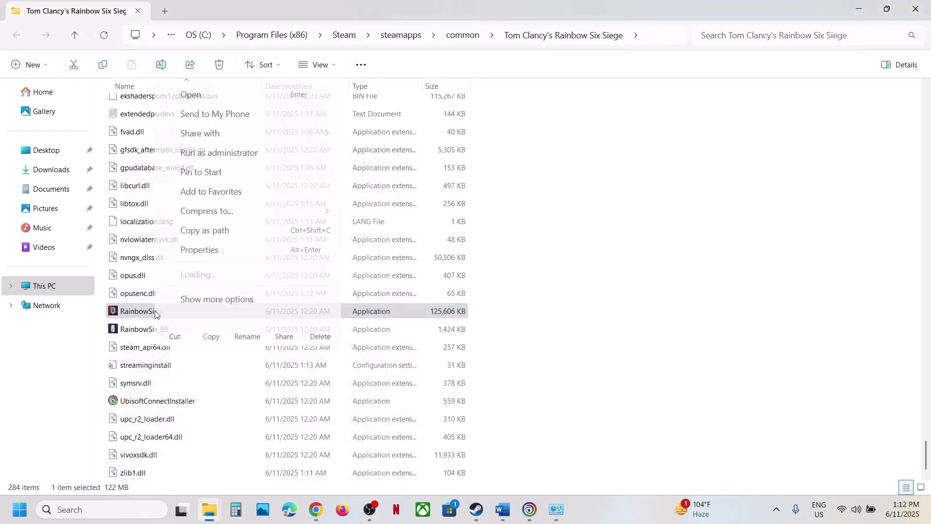
{"action": "left_click", "coordinate": [201, 256]}
{"action": "left_click", "coordinate": [270, 192]}
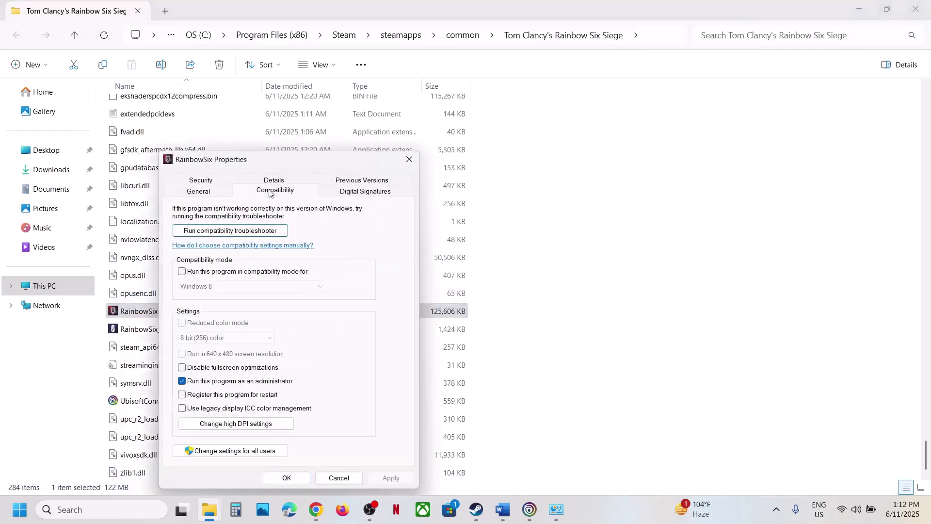
{"action": "left_click", "coordinate": [183, 271]}
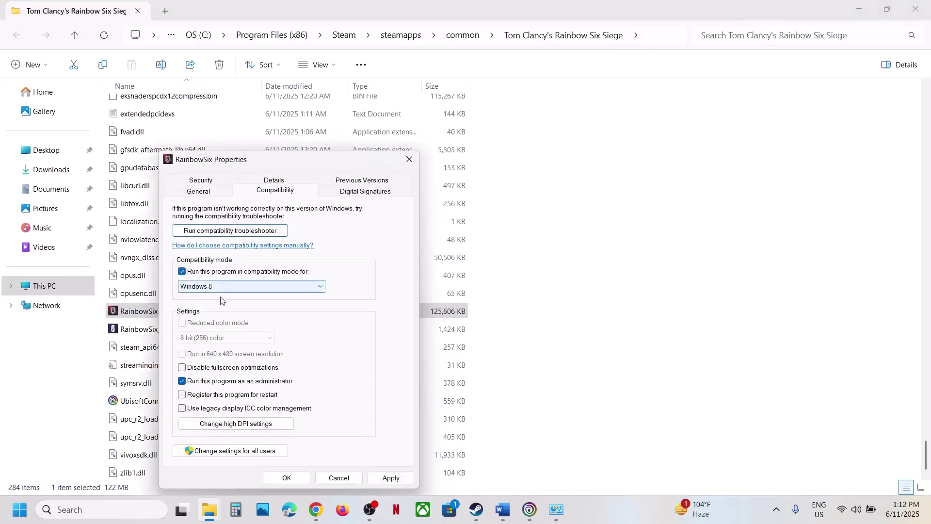
{"action": "left_click", "coordinate": [284, 478]}
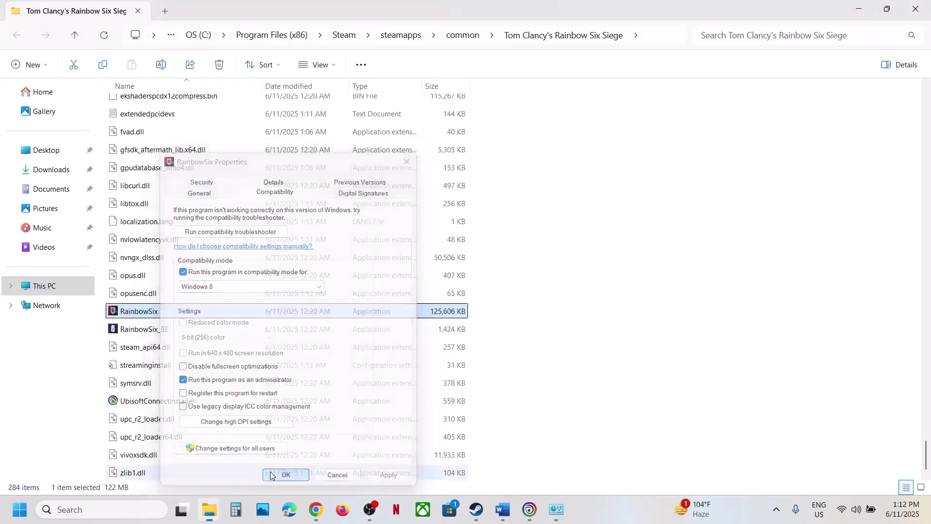
- Change the RainbowSix application's compatibility mode to Windows 7, disable fullscreen optimizations, and apply the settings
{"action": "right_click", "coordinate": [162, 312]}
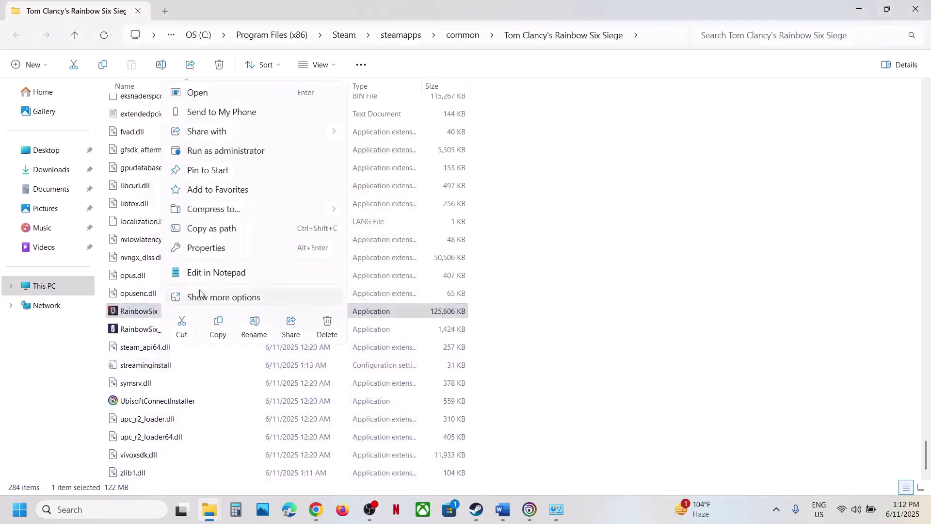
{"action": "left_click", "coordinate": [202, 250]}
{"action": "left_click", "coordinate": [270, 193]}
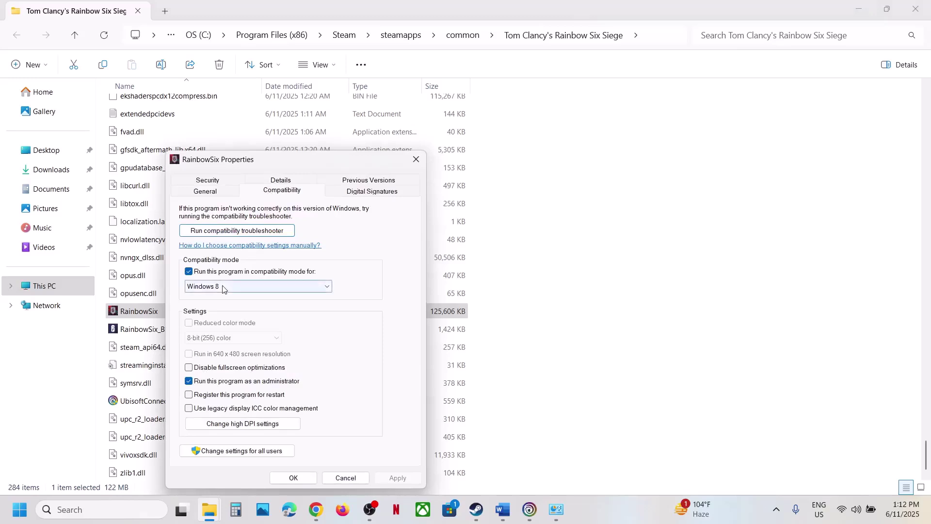
{"action": "left_click", "coordinate": [243, 287]}
{"action": "left_click", "coordinate": [226, 323]}
{"action": "left_click", "coordinate": [381, 479]}
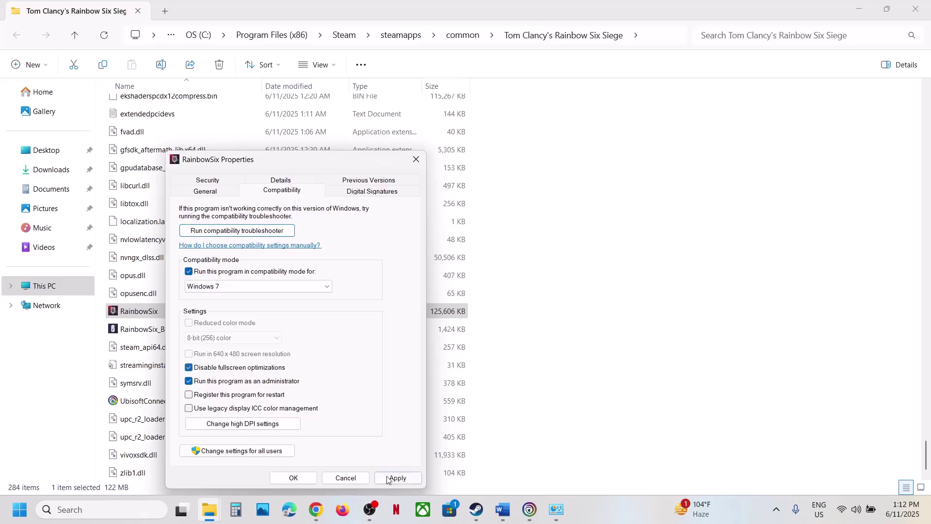
{"action": "left_click", "coordinate": [292, 478]}
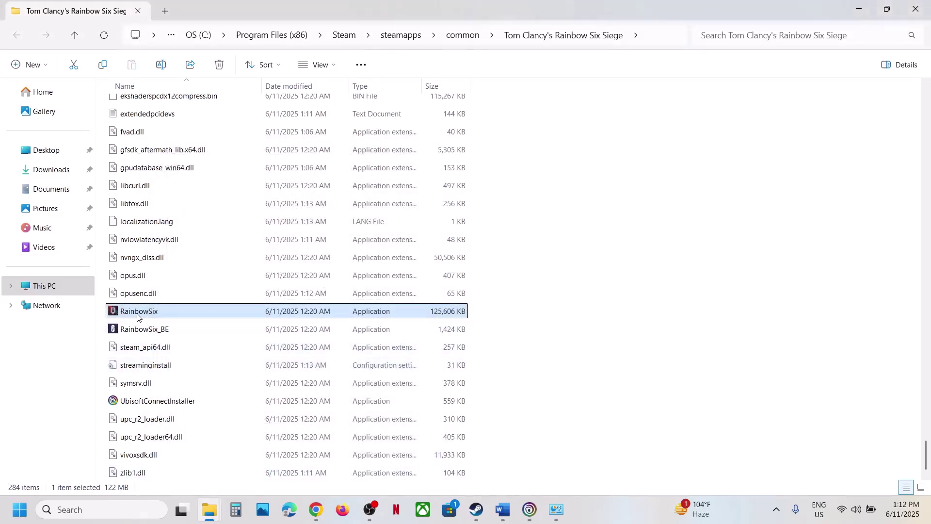
- Turn off compatibility mode, disabled fullscreen optimizations and running as administrator for the RainbowSix application, and save its properties
{"action": "right_click", "coordinate": [137, 315]}
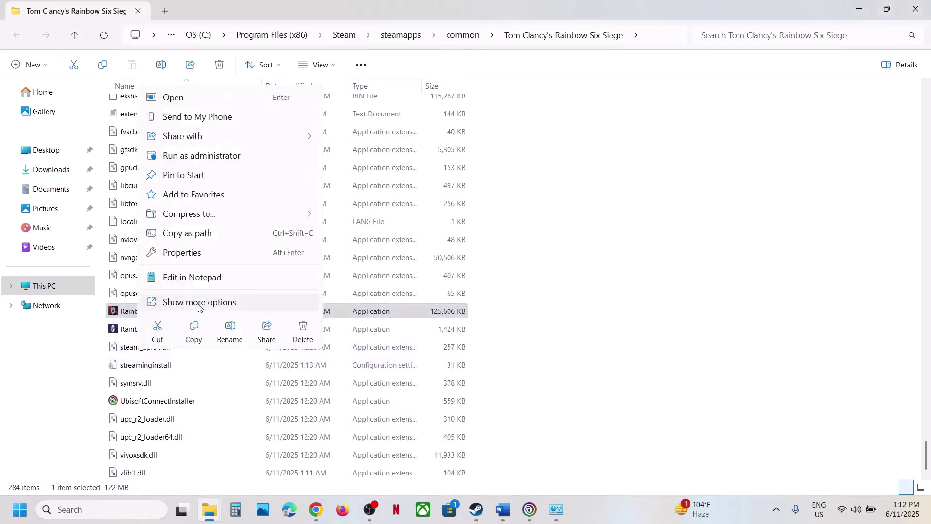
{"action": "left_click", "coordinate": [189, 261]}
{"action": "left_click", "coordinate": [246, 191]}
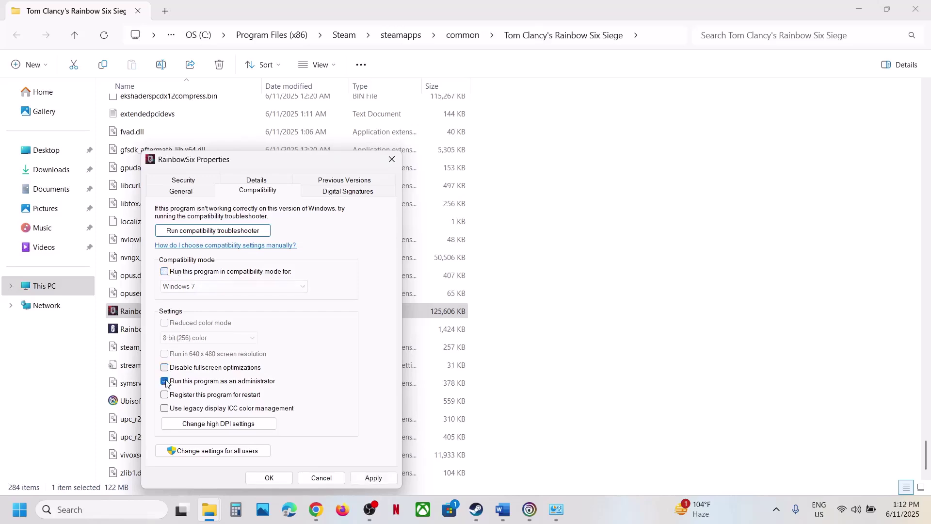
{"action": "left_click", "coordinate": [278, 481]}
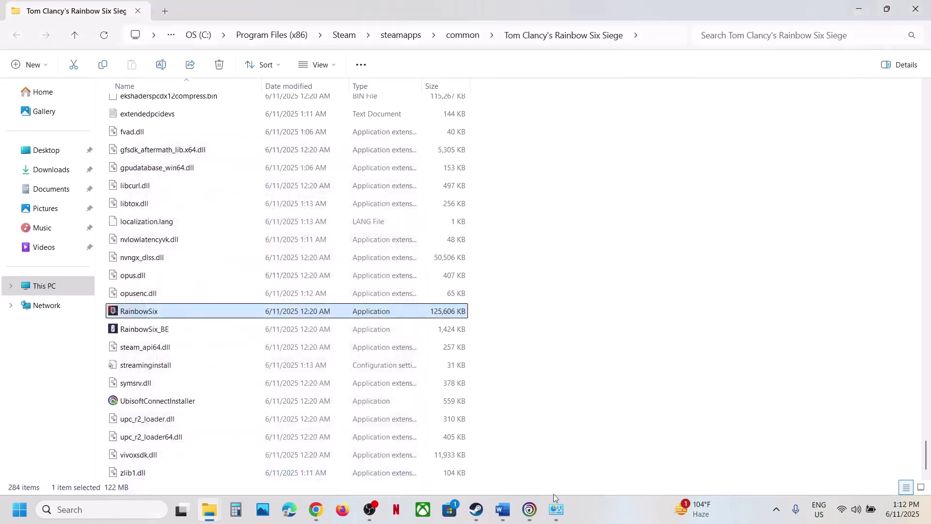
- Switch to the Word document and highlight Step 12's instruction to verify the game files
{"action": "left_click", "coordinate": [503, 510]}
{"action": "scroll", "coordinate": [336, 266], "scroll_direction": "down", "scroll_amount": 5}
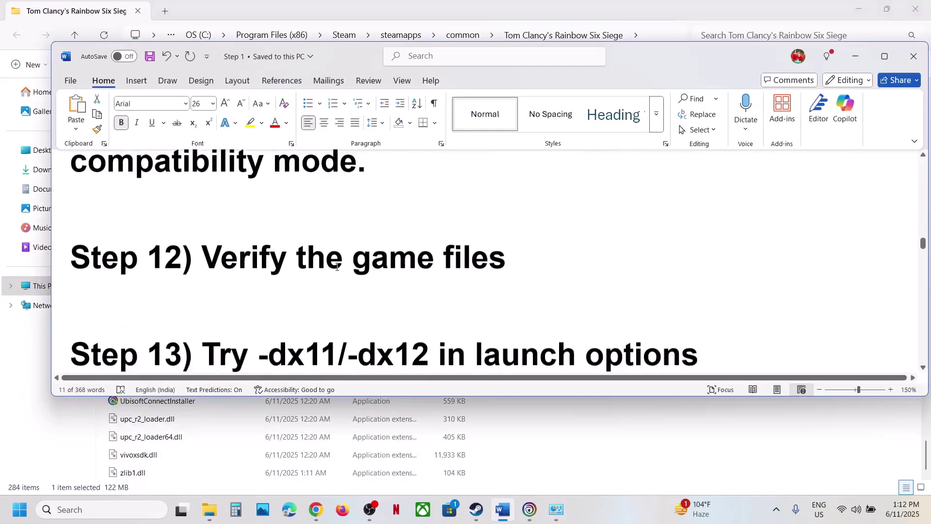
{"action": "scroll", "coordinate": [234, 267], "scroll_direction": "up", "scroll_amount": 2}
{"action": "left_click_drag", "start_coordinate": [202, 324], "coordinate": [476, 345]}
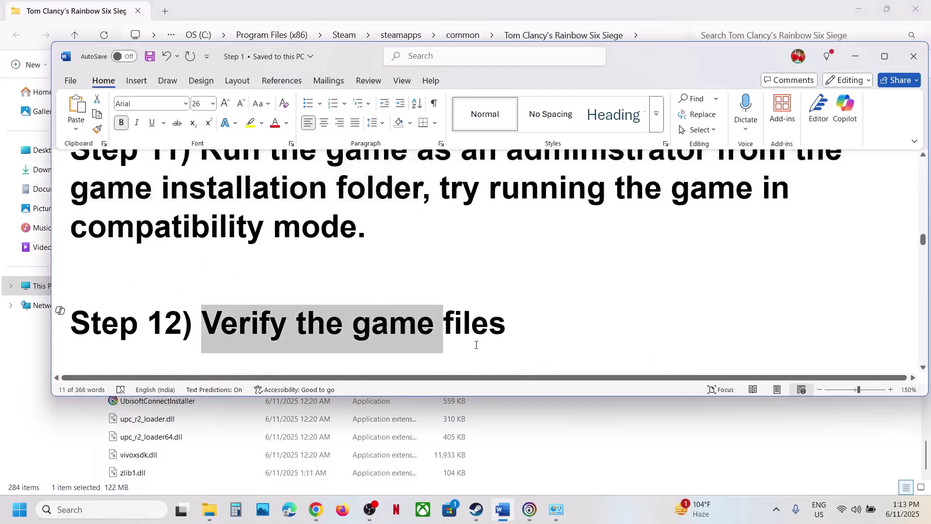
- Switch to Steam and view the file verification option in Rainbow Six Siege X's installed files properties, leaving it unused
{"action": "left_click", "coordinate": [481, 514]}
{"action": "right_click", "coordinate": [70, 294]}
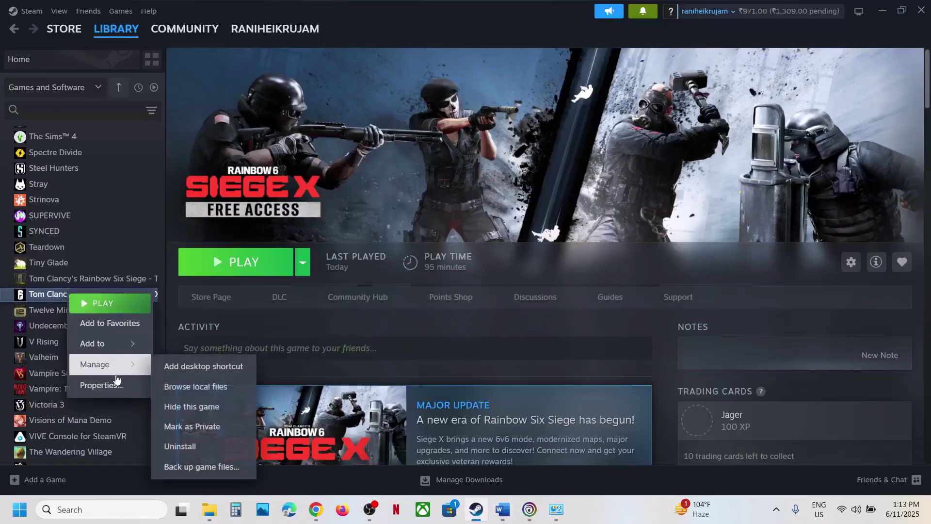
{"action": "left_click", "coordinate": [108, 383]}
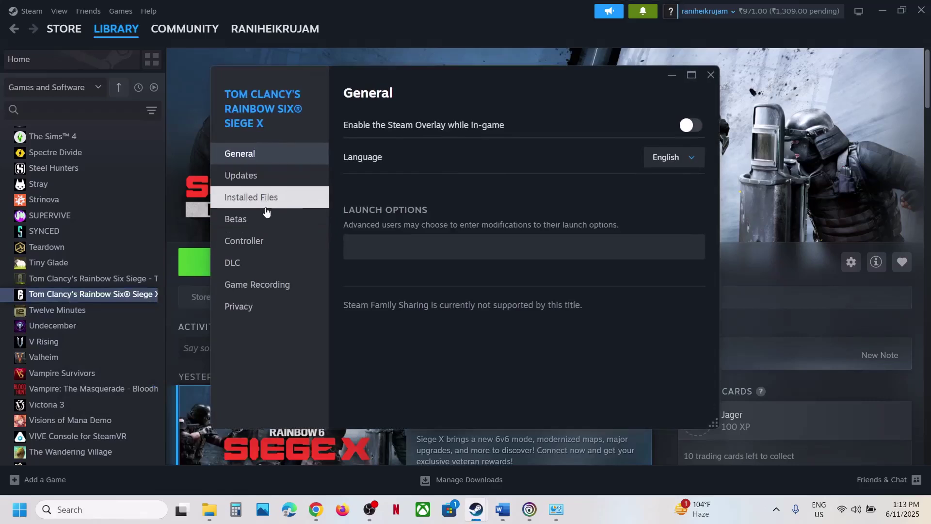
{"action": "left_click", "coordinate": [262, 197]}
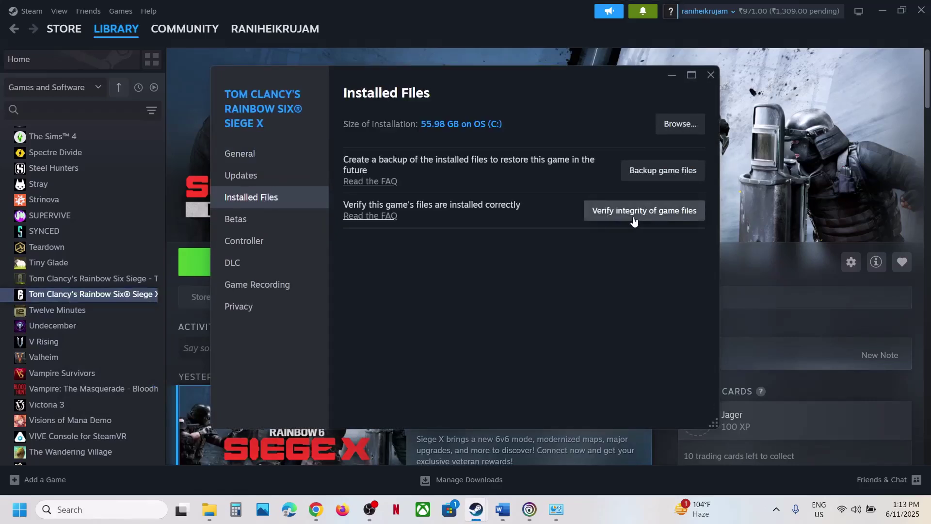
{"action": "left_click", "coordinate": [710, 75]}
- Switch to Ubisoft Connect and look up the Verify files option for the installed non-Steam copy of Rainbow Six Siege X
{"action": "left_click", "coordinate": [530, 509]}
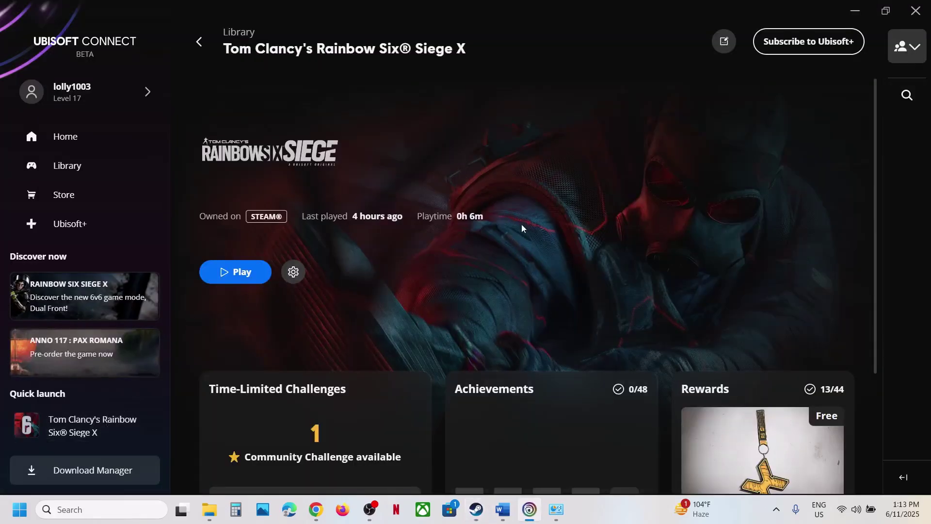
{"action": "left_click", "coordinate": [294, 273]}
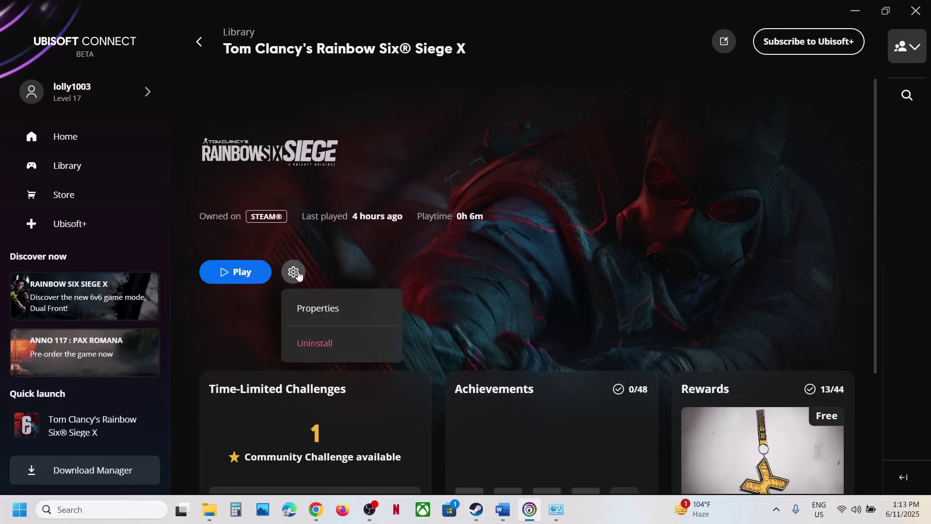
{"action": "left_click", "coordinate": [72, 166]}
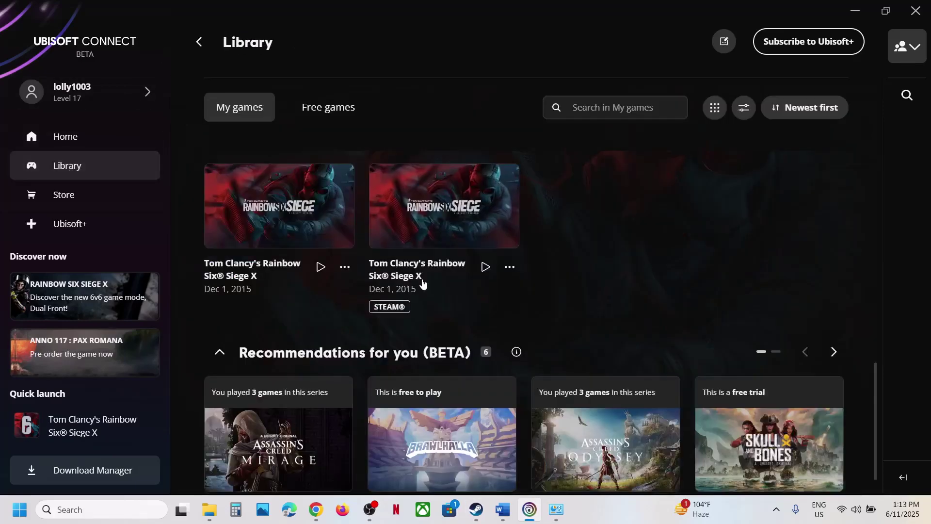
{"action": "scroll", "coordinate": [423, 296], "scroll_direction": "down", "scroll_amount": 1}
{"action": "scroll", "coordinate": [423, 296], "scroll_direction": "up", "scroll_amount": 2}
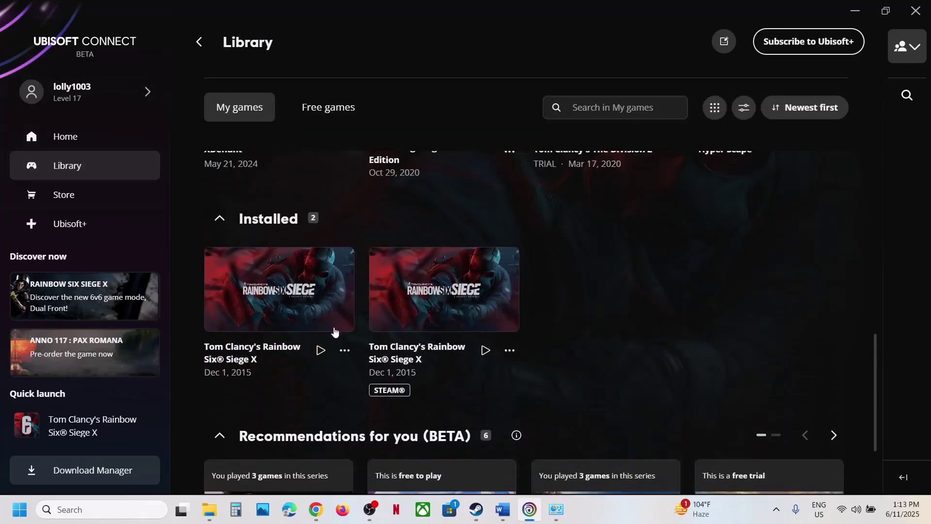
{"action": "left_click", "coordinate": [310, 304]}
{"action": "left_click", "coordinate": [404, 273]}
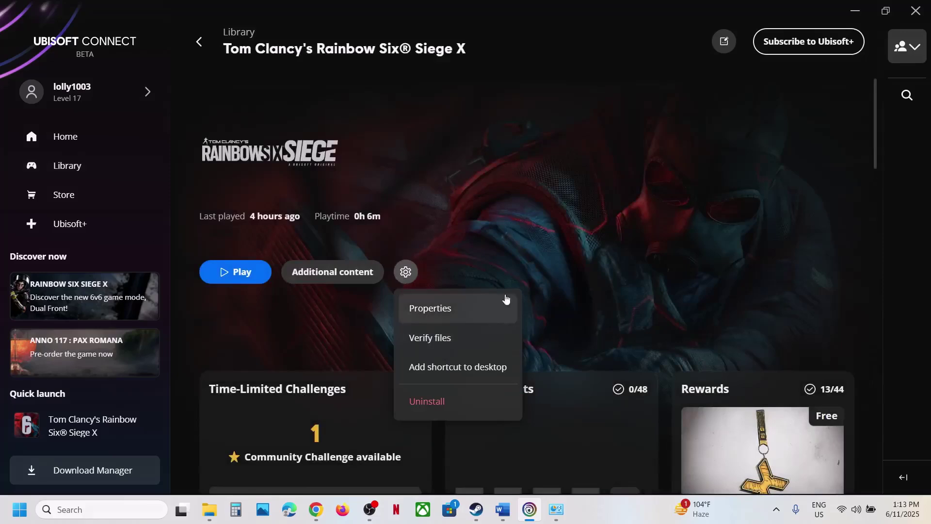
{"action": "left_click", "coordinate": [488, 200]}
- Check Step 13 in the Word document and, in Steam, try -dx11 followed by -dx12 as Rainbow Six Siege X's launch options
{"action": "left_click", "coordinate": [502, 509]}
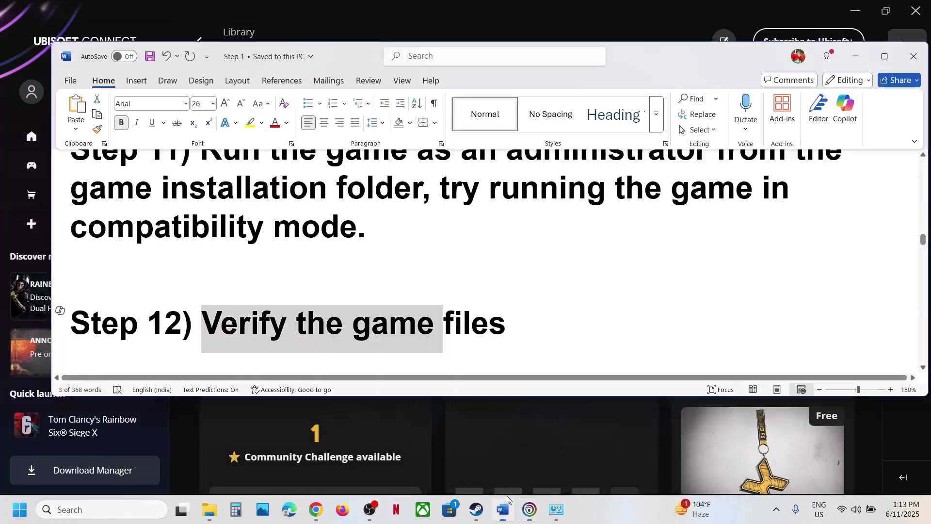
{"action": "scroll", "coordinate": [322, 260], "scroll_direction": "down", "scroll_amount": 3}
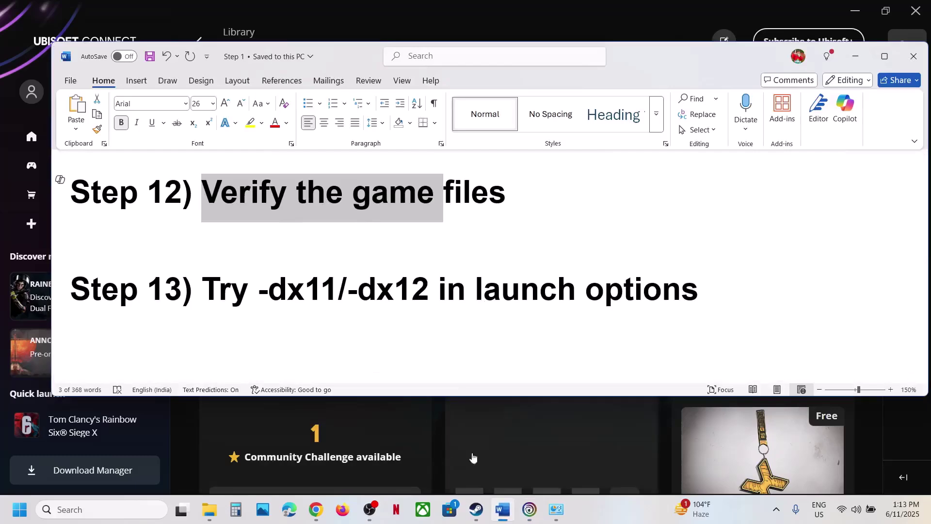
{"action": "left_click", "coordinate": [476, 509]}
{"action": "right_click", "coordinate": [43, 292]}
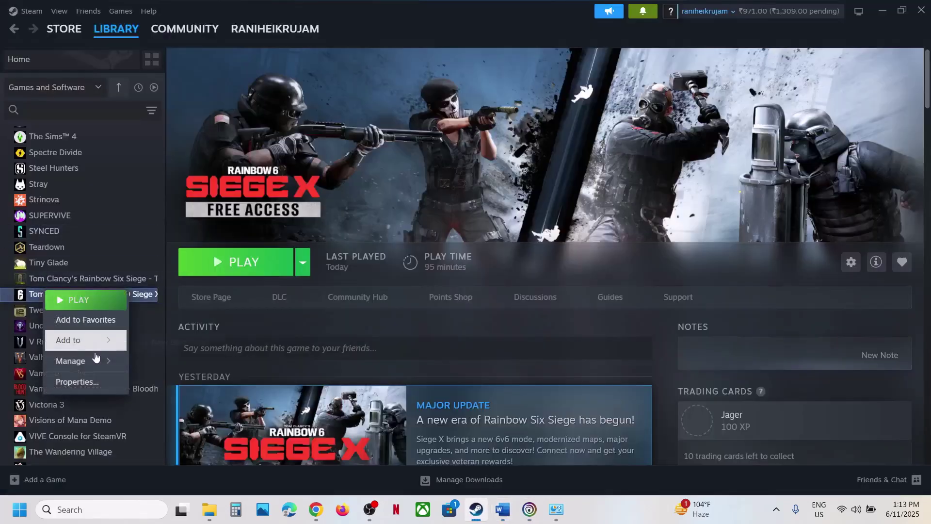
{"action": "left_click", "coordinate": [97, 384]}
{"action": "left_click", "coordinate": [398, 246]}
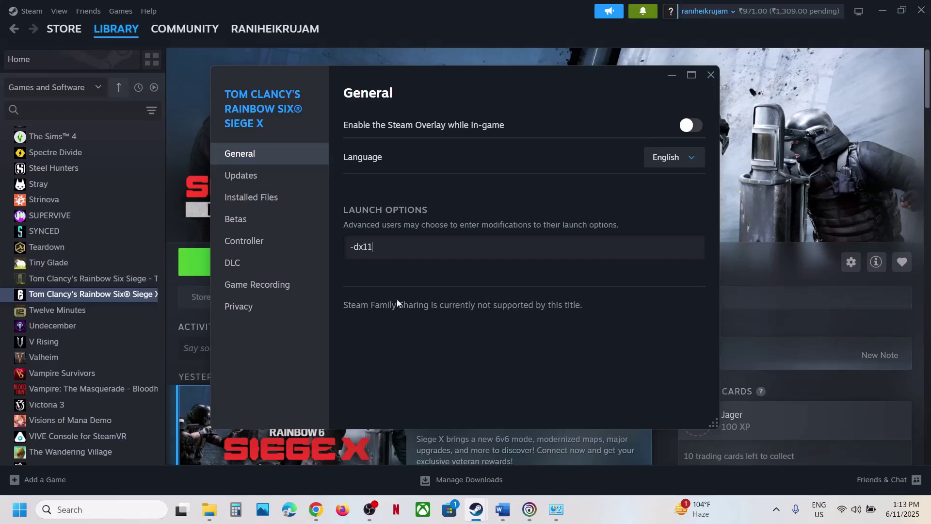
{"action": "key", "text": "ctrl+a"}
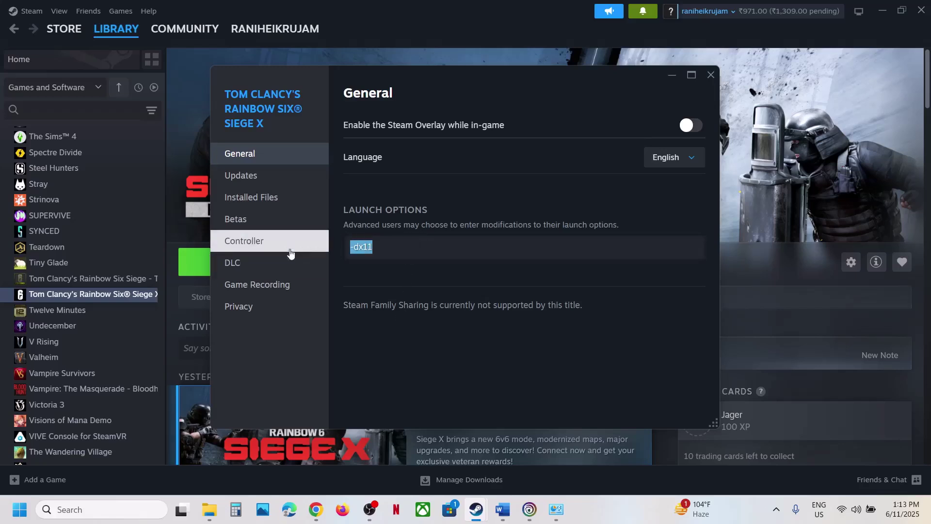
{"action": "type", "text": "-dx12"}
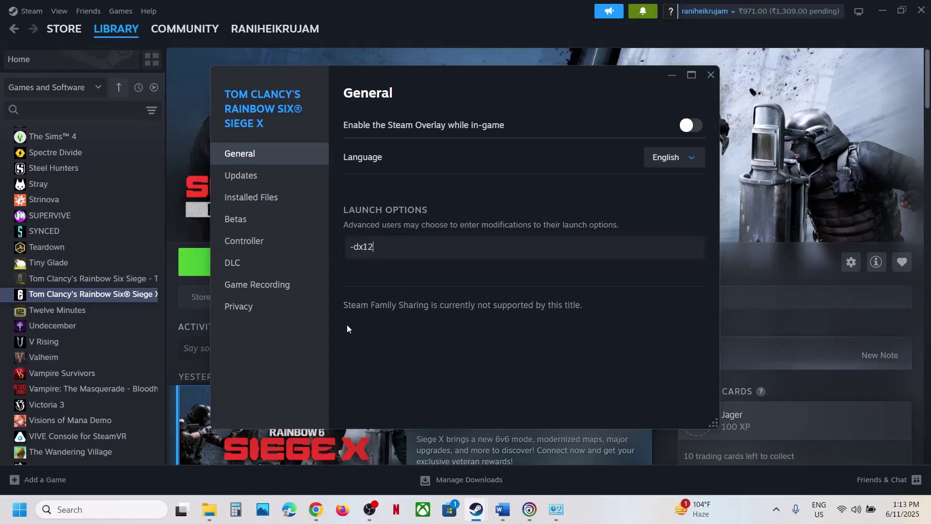
- Clear the game's Steam launch options and close its properties
{"action": "key", "text": "ctrl+a"}
{"action": "key", "text": "BackSpace"}
{"action": "left_click", "coordinate": [711, 75]}
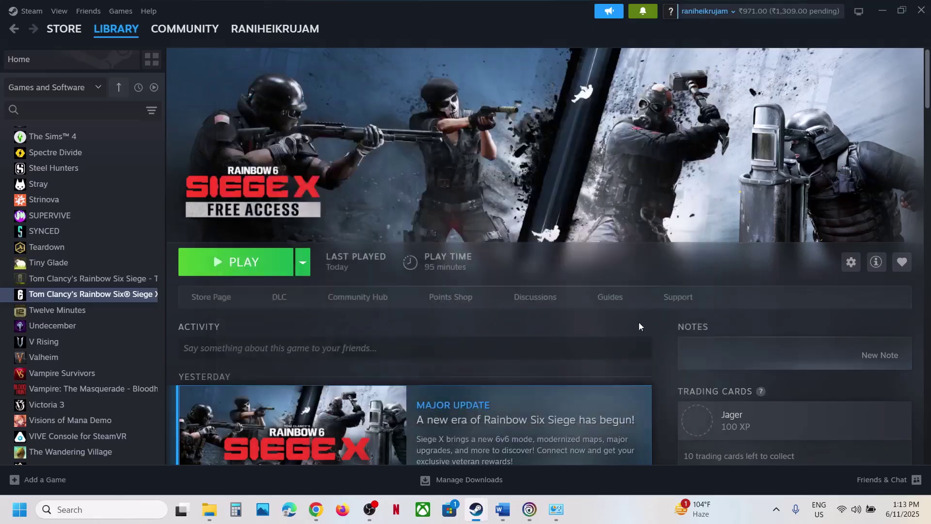
- Switch to Ubisoft Connect and save -dx11 as a launch argument in Rainbow Six Siege X's properties
{"action": "left_click", "coordinate": [538, 509]}
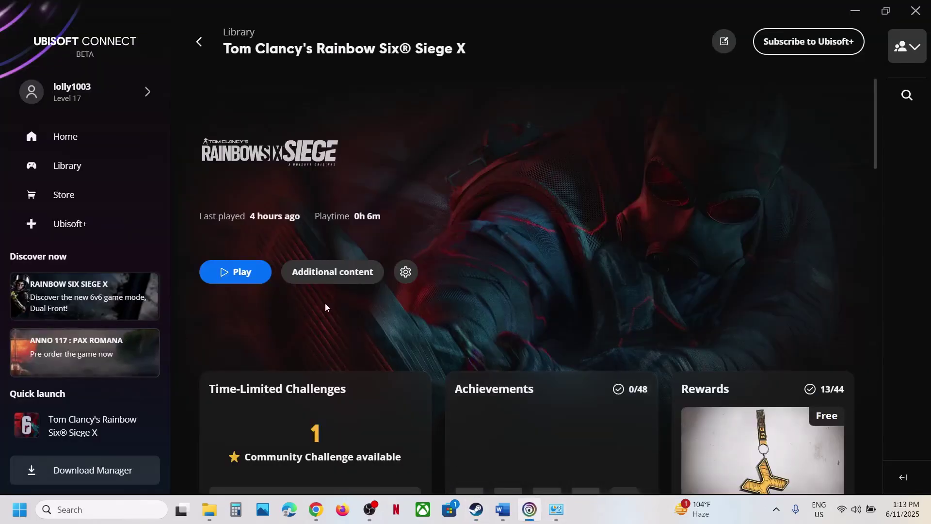
{"action": "left_click", "coordinate": [404, 278]}
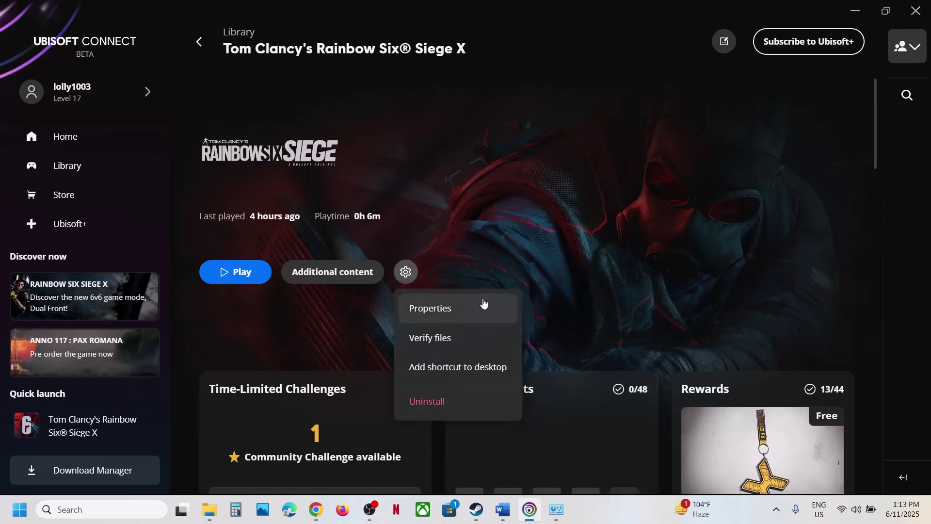
{"action": "left_click", "coordinate": [430, 313]}
{"action": "left_click", "coordinate": [358, 167]}
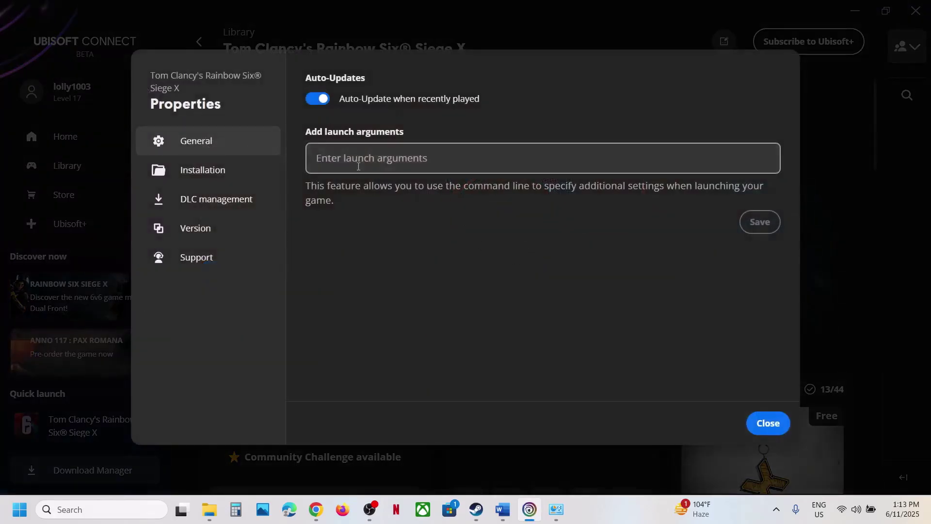
{"action": "type", "text": "-dx11"}
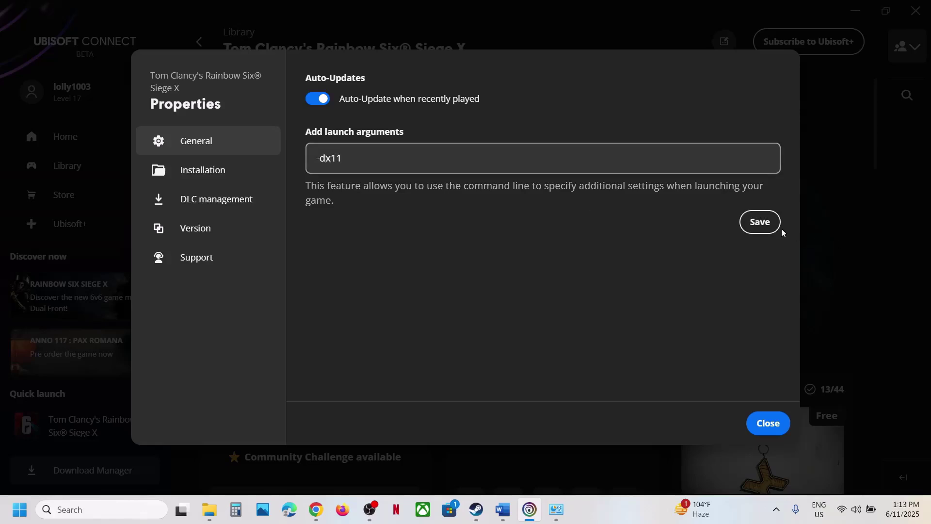
{"action": "left_click", "coordinate": [759, 225]}
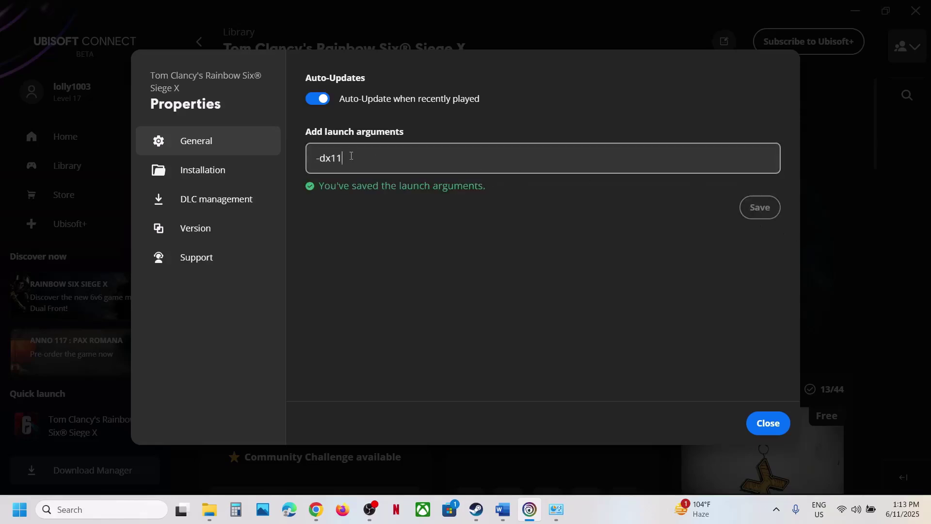
- Remove the launch argument from the game's Ubisoft Connect properties, save the empty field and close the properties
{"action": "left_click", "coordinate": [404, 235]}
{"action": "left_click", "coordinate": [774, 209]}
{"action": "key", "text": "BackSpace"}
{"action": "key", "text": "BackSpace"}
{"action": "key", "text": "BackSpace"}
{"action": "key", "text": "BackSpace"}
{"action": "key", "text": "BackSpace"}
{"action": "left_click", "coordinate": [759, 208]}
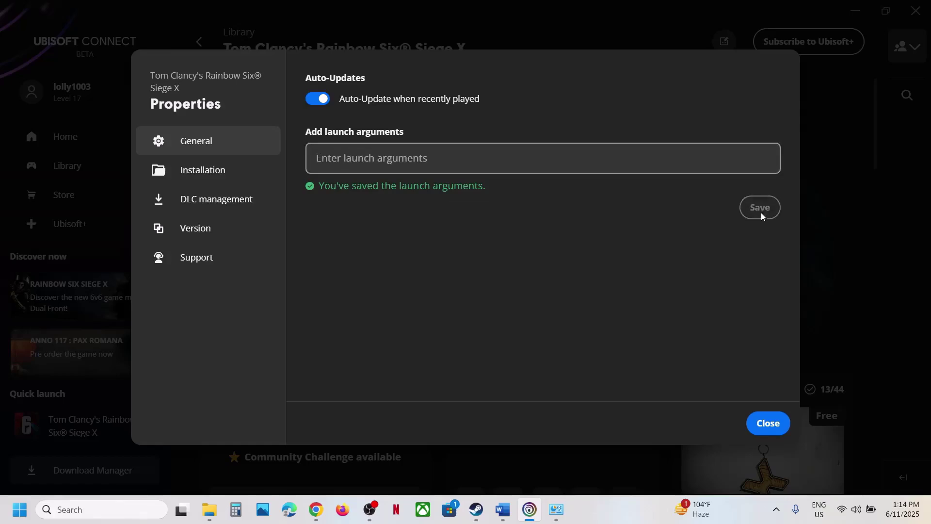
{"action": "left_click", "coordinate": [768, 423]}
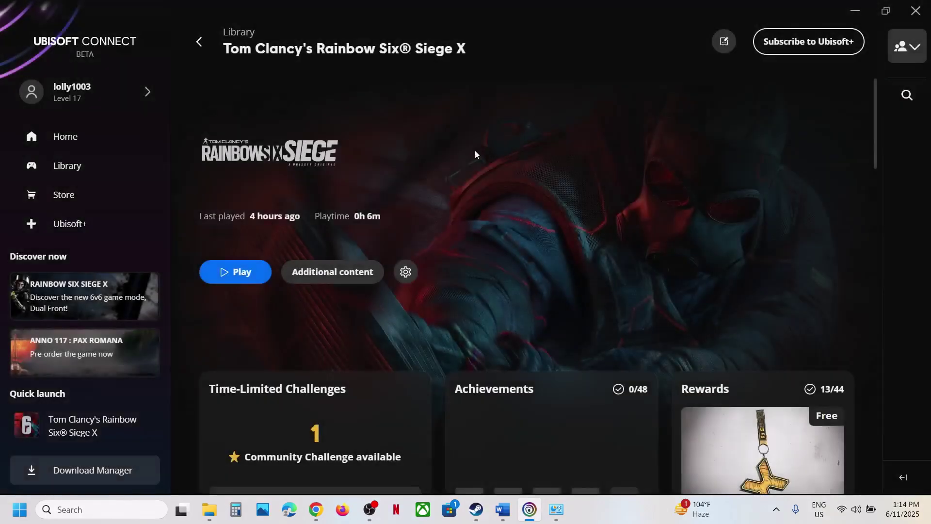
- Switch to the Word document and review Step 14 on allowing the game exe through antivirus, Windows Security and Firewall
{"action": "left_click", "coordinate": [504, 518]}
{"action": "scroll", "coordinate": [310, 258], "scroll_direction": "down", "scroll_amount": 3}
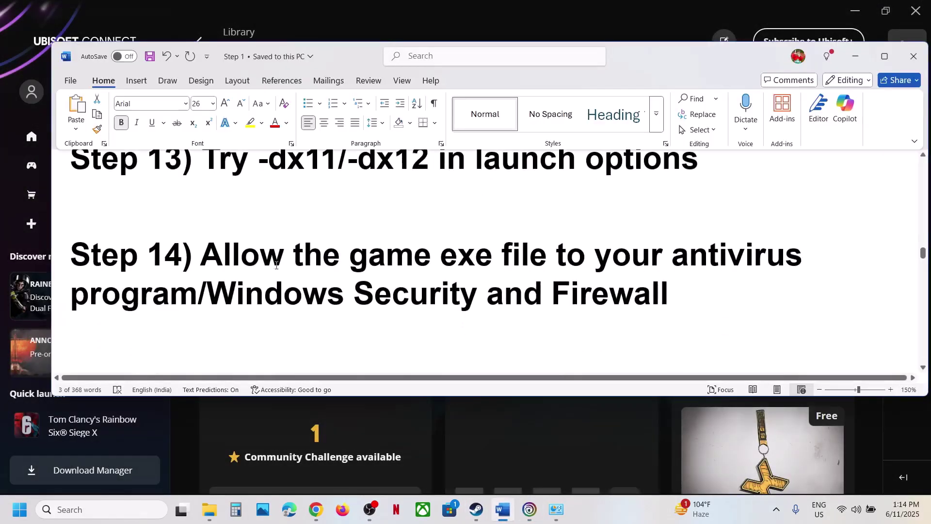
{"action": "left_click_drag", "start_coordinate": [194, 258], "coordinate": [65, 282]}
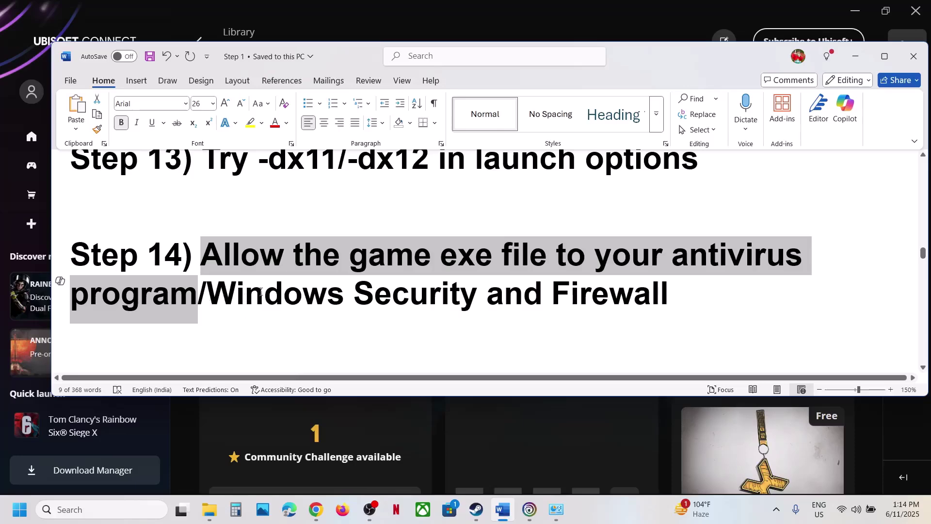
{"action": "left_click_drag", "start_coordinate": [217, 297], "coordinate": [670, 296]}
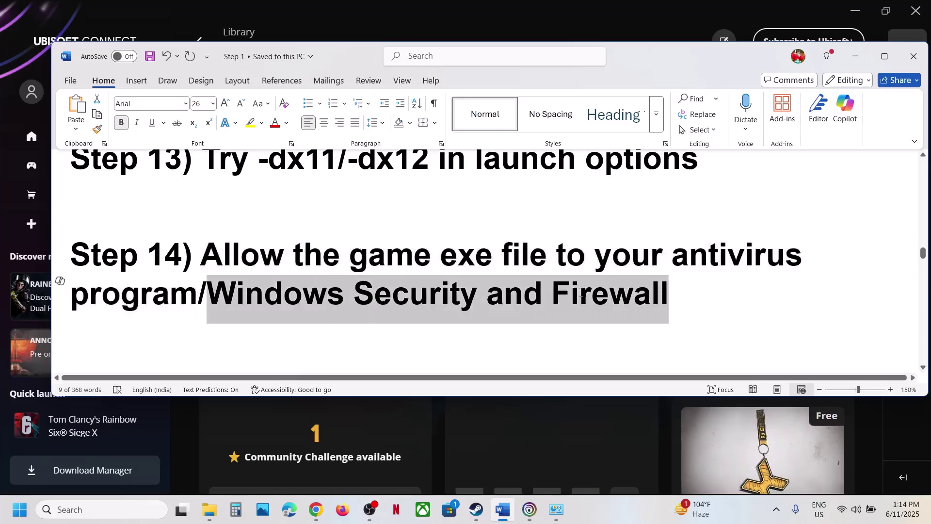
- Open Windows Security's ransomware protection from Windows Settings and show the apps allowed through Controlled folder access
{"action": "key", "text": "super+i"}
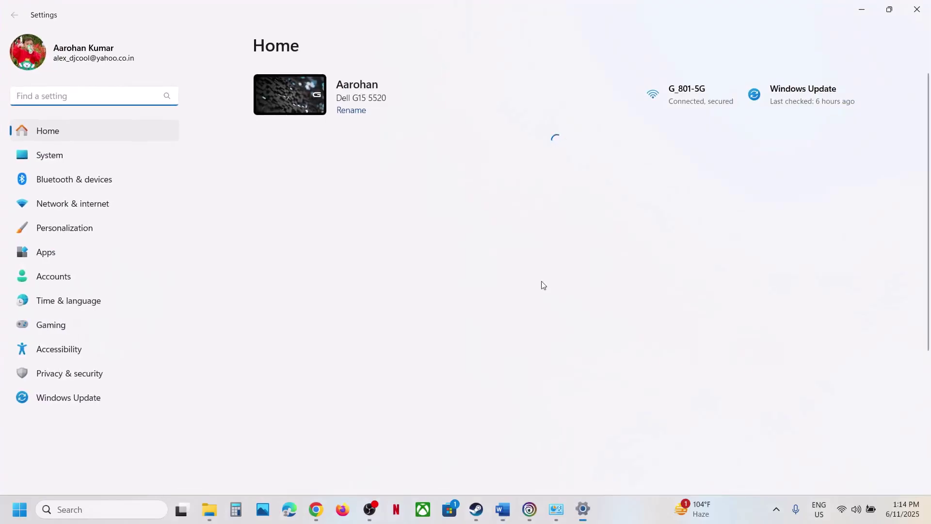
{"action": "left_click", "coordinate": [72, 372]}
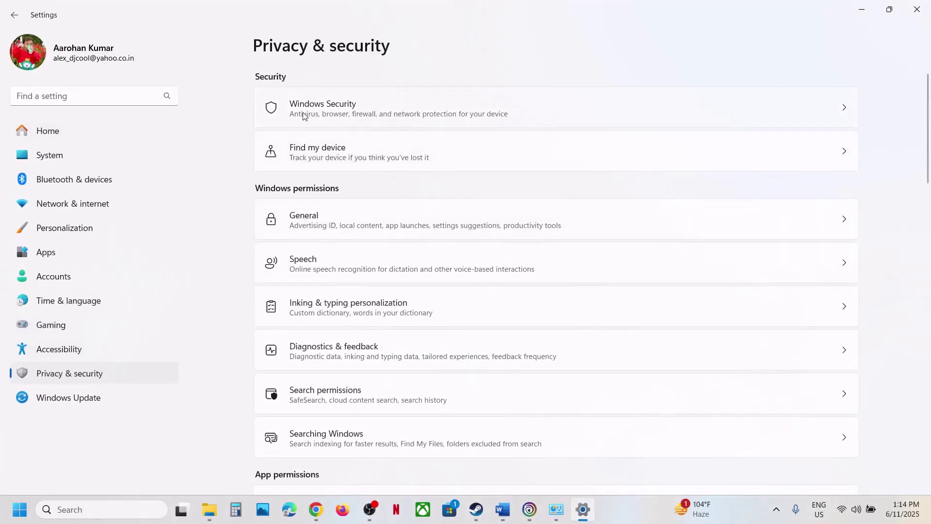
{"action": "left_click", "coordinate": [358, 115]}
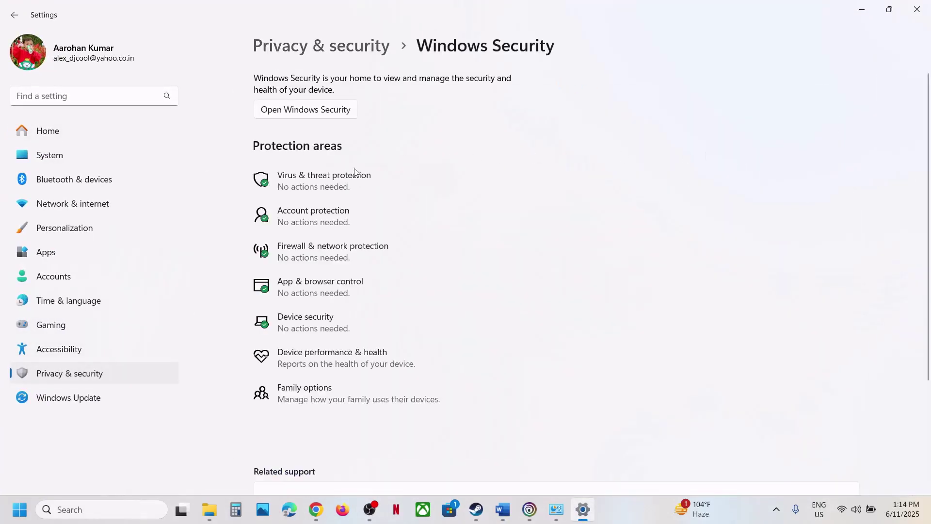
{"action": "left_click", "coordinate": [330, 188]}
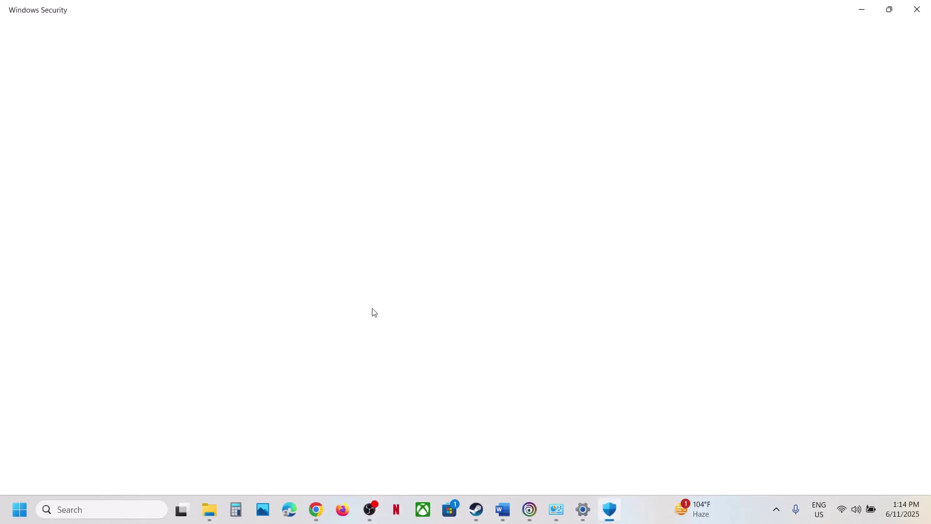
{"action": "scroll", "coordinate": [374, 312], "scroll_direction": "down", "scroll_amount": 2}
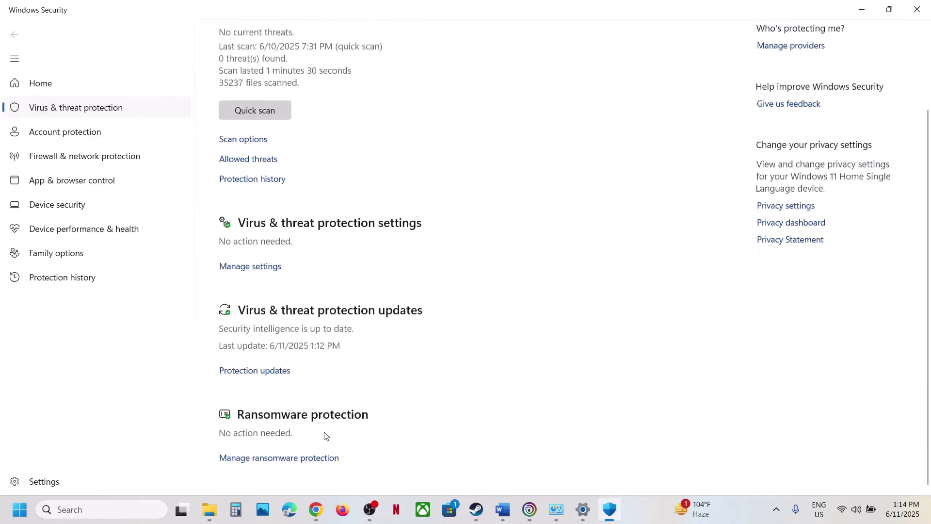
{"action": "left_click", "coordinate": [259, 460]}
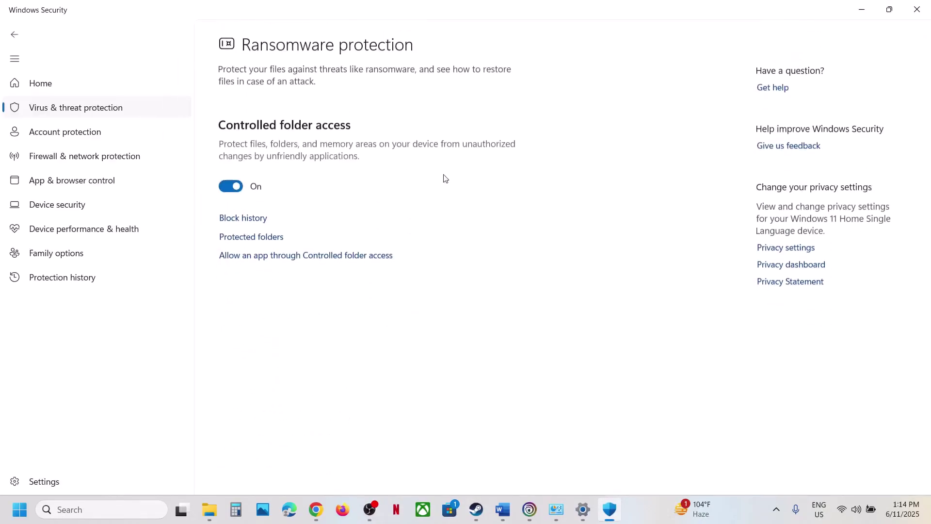
{"action": "left_click", "coordinate": [282, 256]}
{"action": "left_click", "coordinate": [374, 355]}
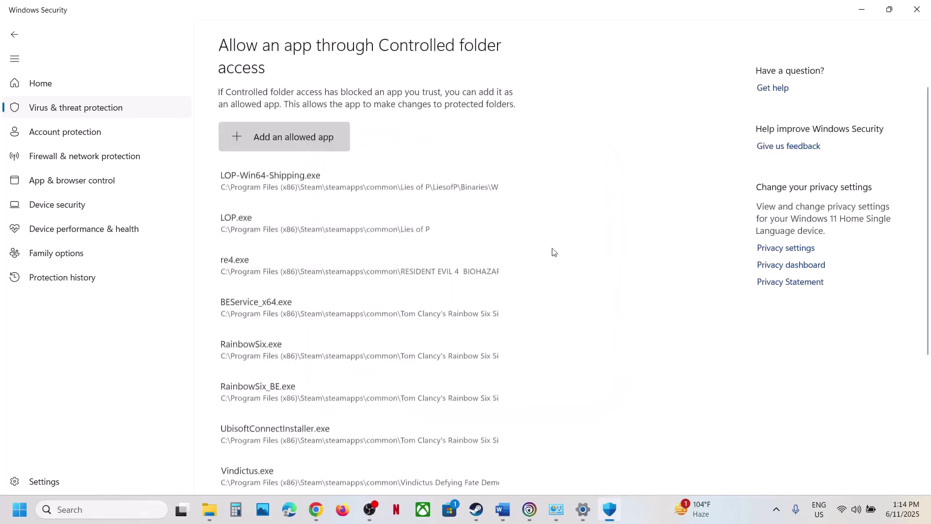
- Allow RainbowSix from the Tom Clancy's Rainbow Six Siege folder through Controlled folder access
{"action": "left_click", "coordinate": [297, 145]}
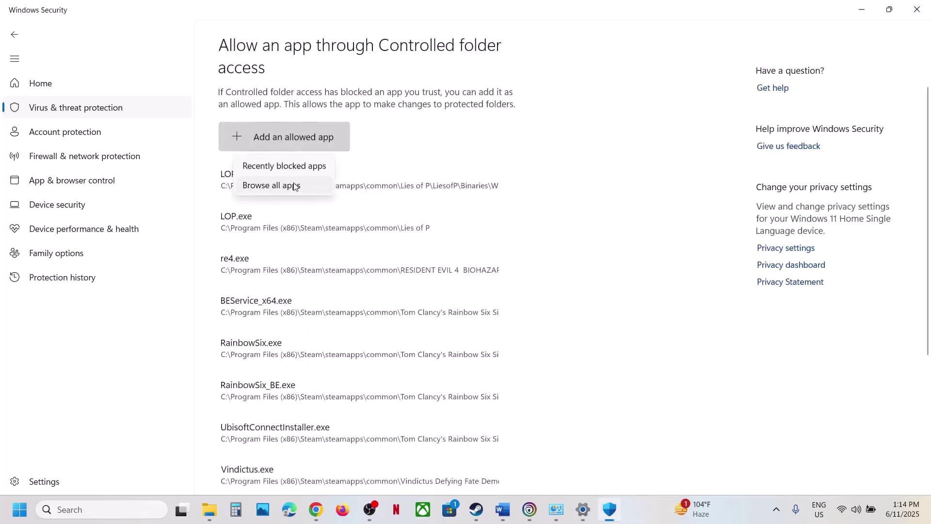
{"action": "left_click", "coordinate": [333, 180]}
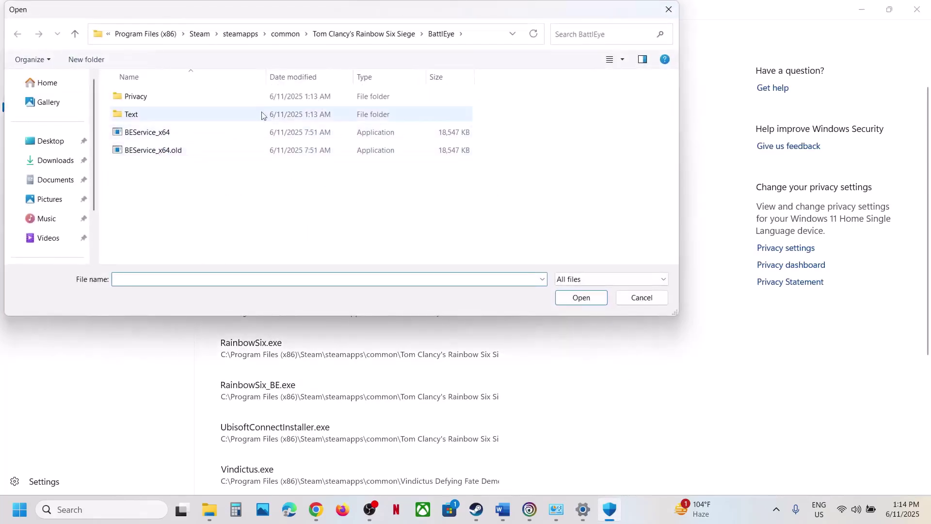
{"action": "left_click", "coordinate": [369, 34]}
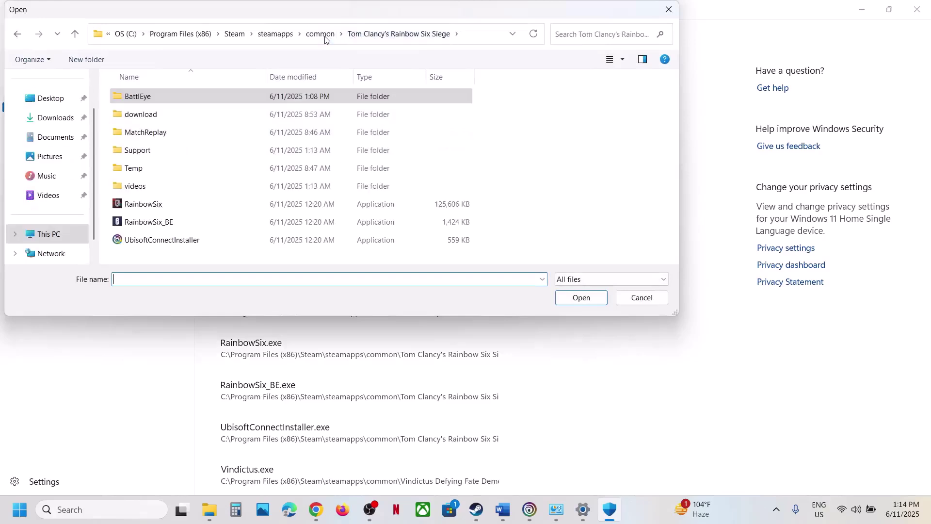
{"action": "left_click", "coordinate": [485, 34]}
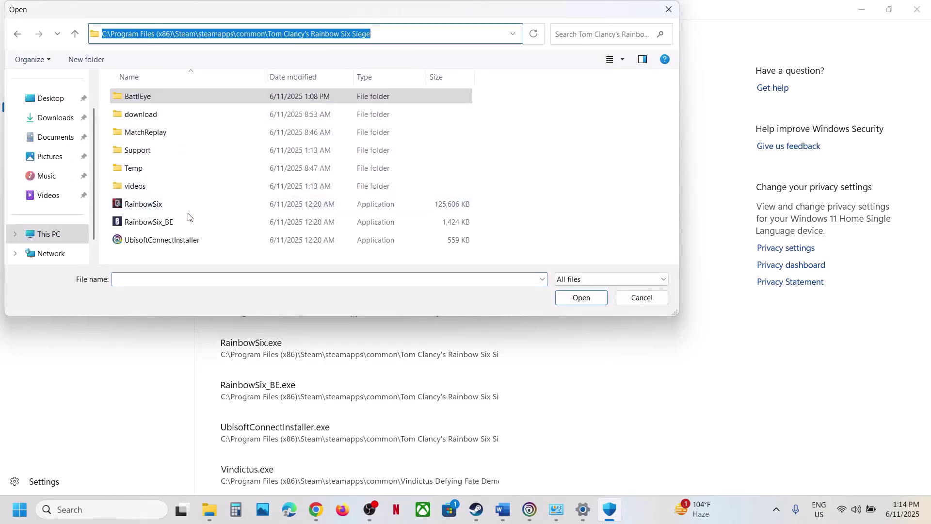
{"action": "left_click", "coordinate": [148, 211]}
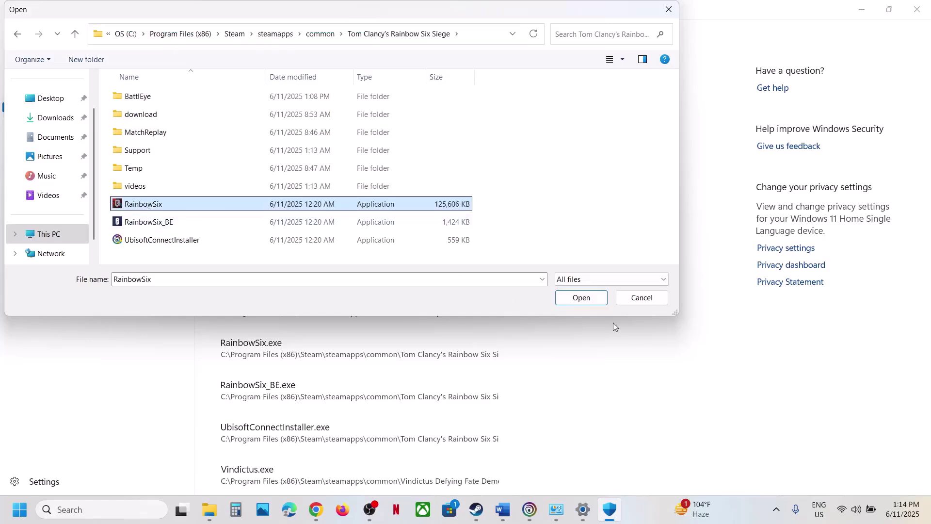
{"action": "left_click", "coordinate": [589, 297]}
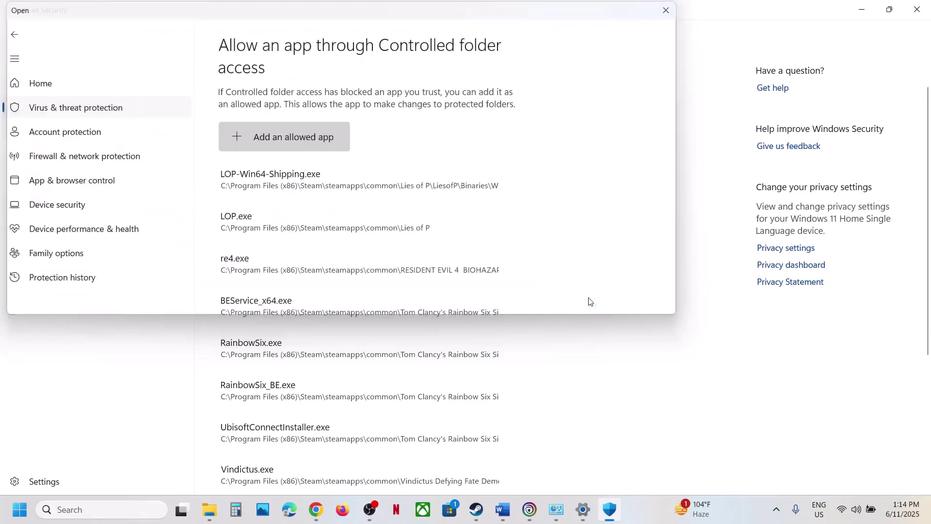
- Add RainbowSix_BE from the game folder as an allowed app for Controlled folder access
{"action": "left_click", "coordinate": [311, 147]}
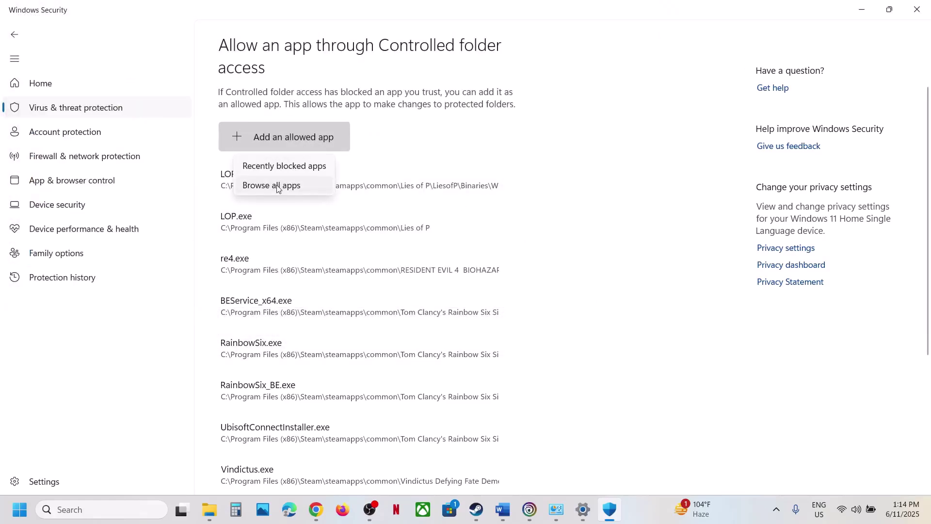
{"action": "left_click", "coordinate": [278, 186]}
{"action": "left_click", "coordinate": [139, 224]}
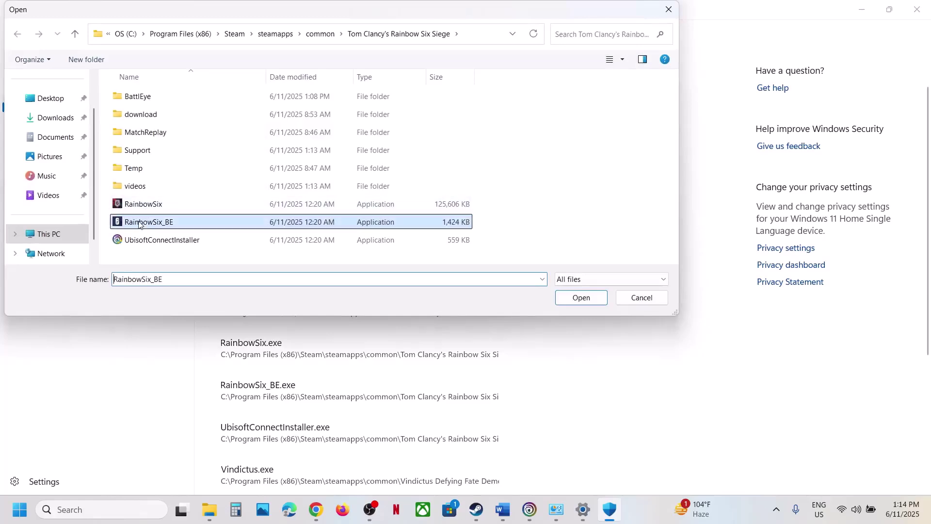
{"action": "left_click", "coordinate": [575, 302]}
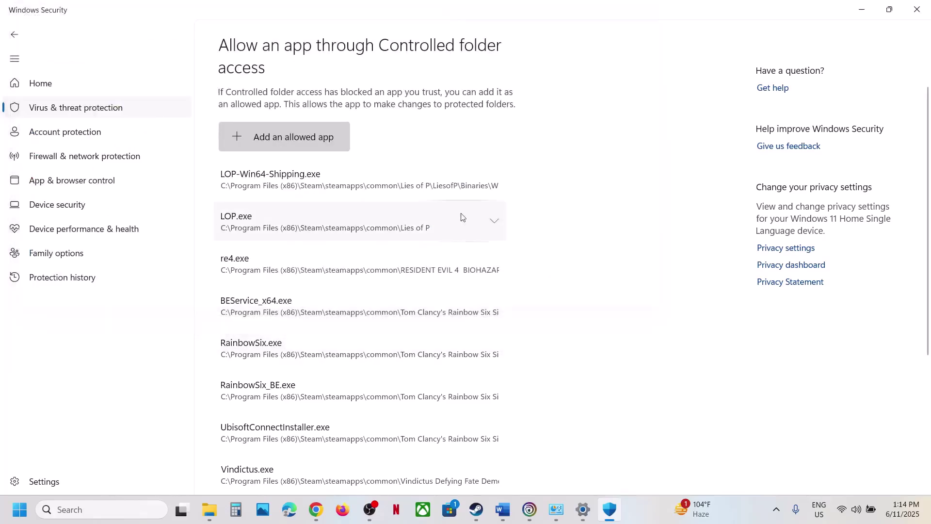
- Add UbisoftConnectInstaller from the game folder to the apps allowed through Controlled folder access
{"action": "left_click", "coordinate": [320, 143]}
{"action": "left_click", "coordinate": [306, 185]}
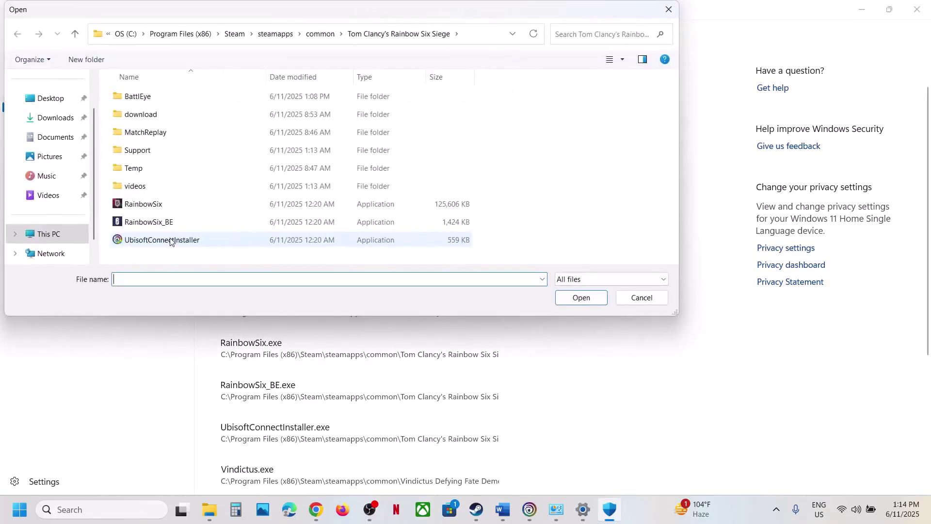
{"action": "left_click", "coordinate": [170, 242]}
{"action": "left_click", "coordinate": [581, 297]}
- Allow BEService_x64 from the game's BattlEye folder through Controlled folder access
{"action": "left_click", "coordinate": [290, 144]}
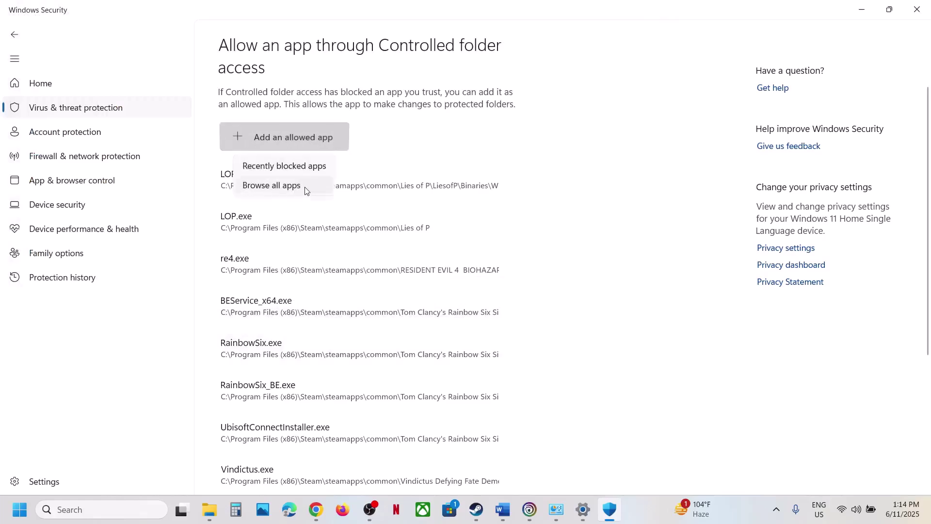
{"action": "left_click", "coordinate": [305, 186]}
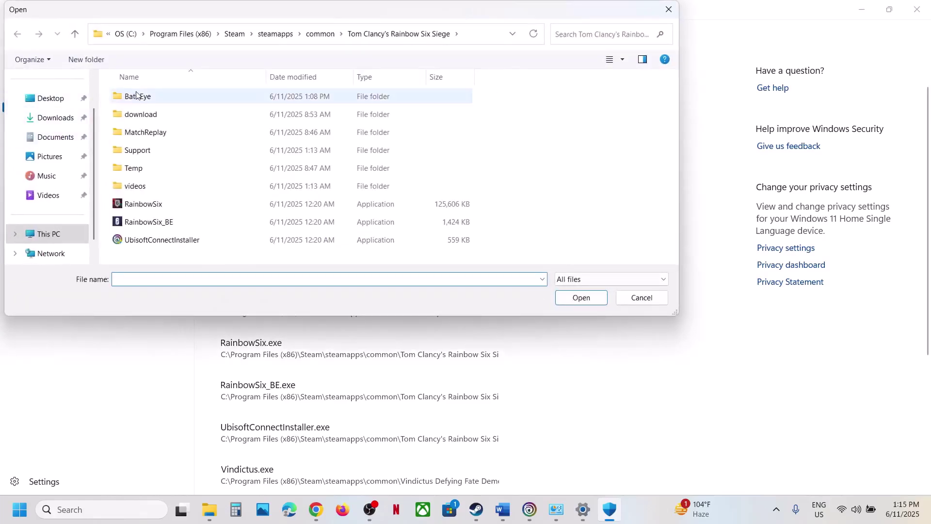
{"action": "double_click", "coordinate": [136, 96]}
{"action": "left_click", "coordinate": [149, 134]}
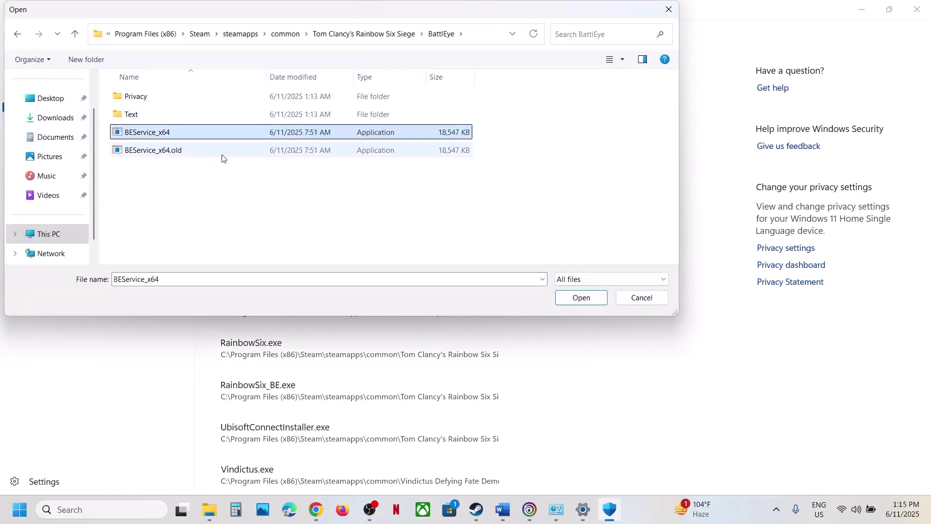
{"action": "left_click", "coordinate": [577, 300]}
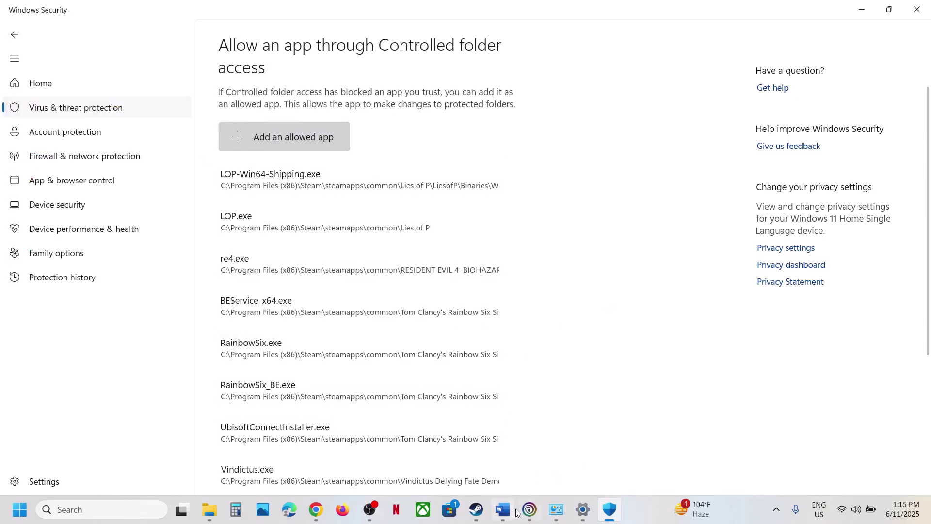
- Open Control Panel's list of apps allowed through Windows Defender Firewall and unlock its settings for changes
{"action": "left_click", "coordinate": [128, 508]}
{"action": "type", "text": "co"}
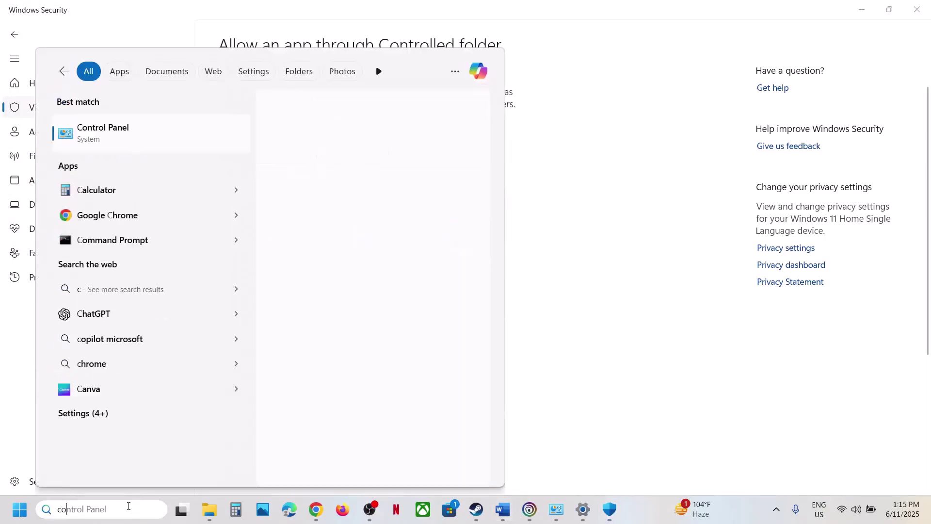
{"action": "type", "text": "ntrol"}
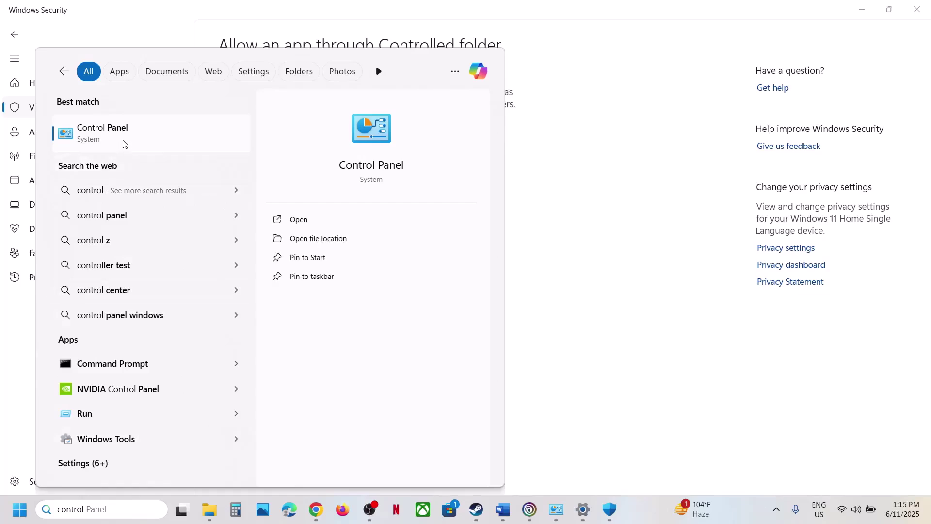
{"action": "left_click", "coordinate": [123, 144]}
{"action": "left_click", "coordinate": [345, 95]}
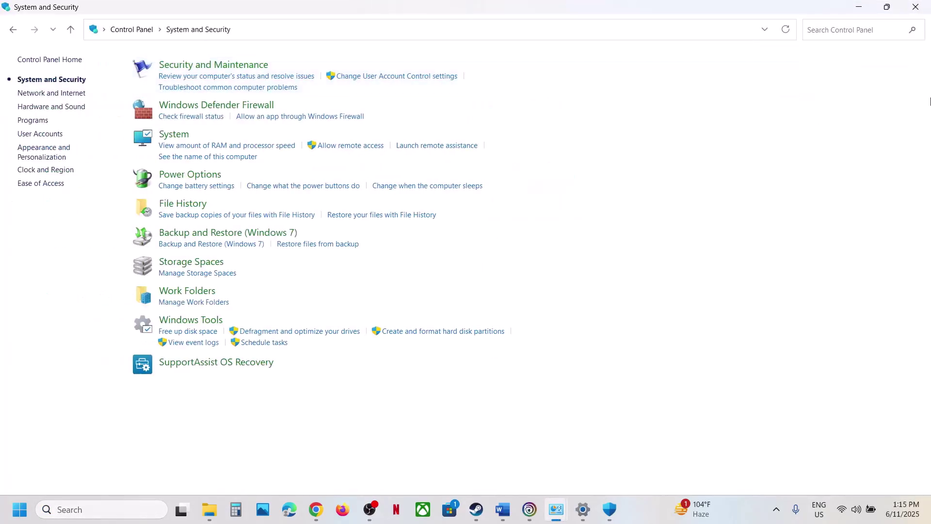
{"action": "left_click", "coordinate": [206, 106]}
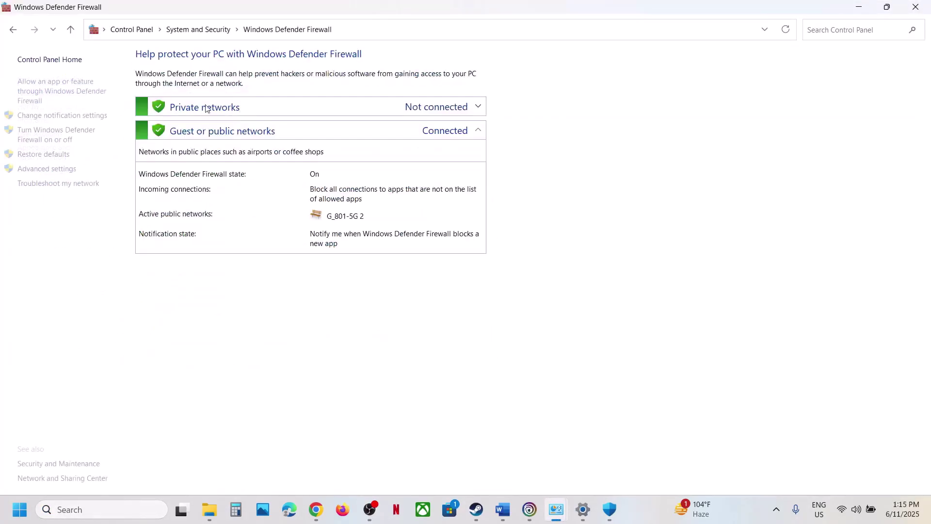
{"action": "left_click", "coordinate": [52, 94]}
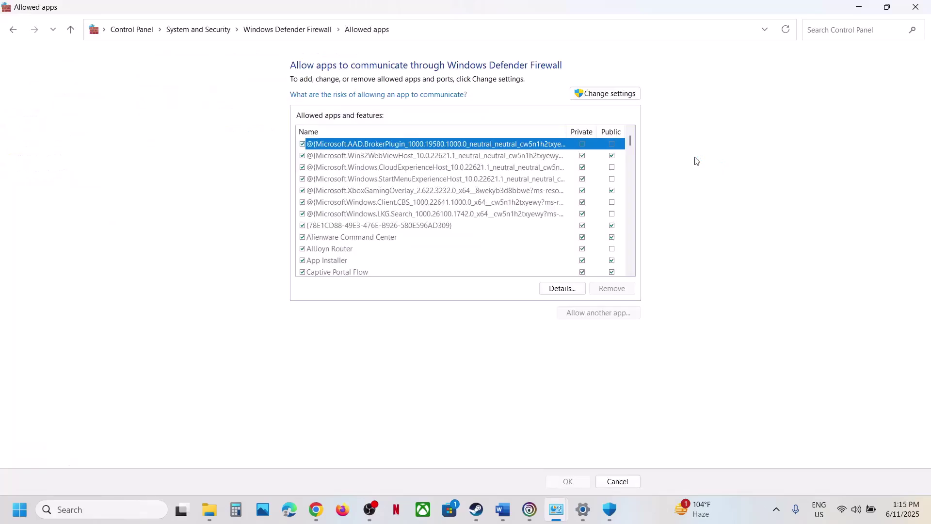
{"action": "left_click", "coordinate": [608, 94]}
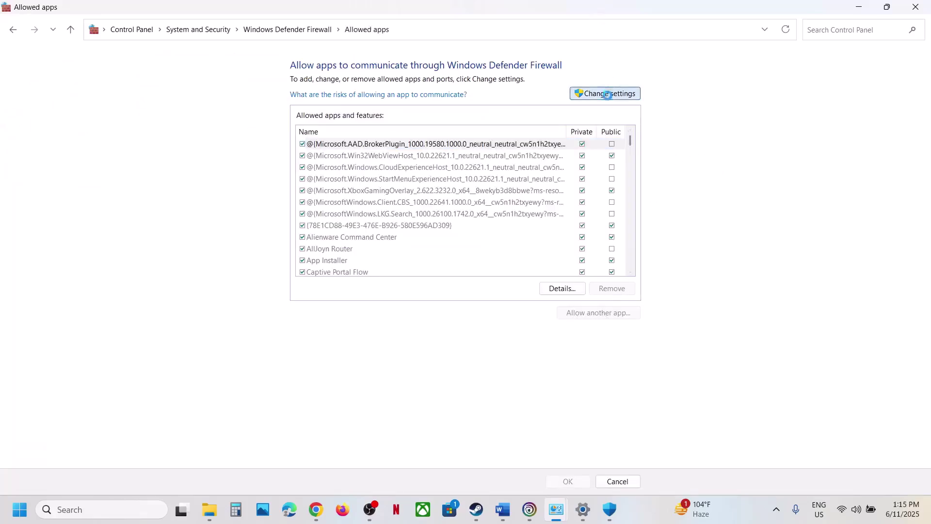
- Start allowing another app through the firewall and browse to the Tom Clancy's Rainbow Six Siege folder in C:\Program Files (x86)\Steam\steamapps\common
{"action": "left_click", "coordinate": [597, 315]}
{"action": "left_click", "coordinate": [546, 310]}
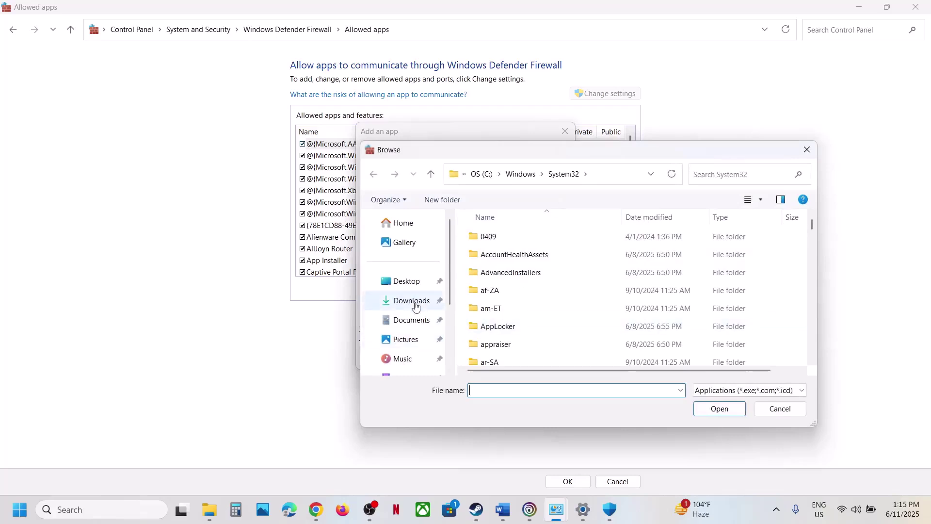
{"action": "scroll", "coordinate": [415, 303], "scroll_direction": "down", "scroll_amount": 3}
{"action": "left_click", "coordinate": [414, 323]}
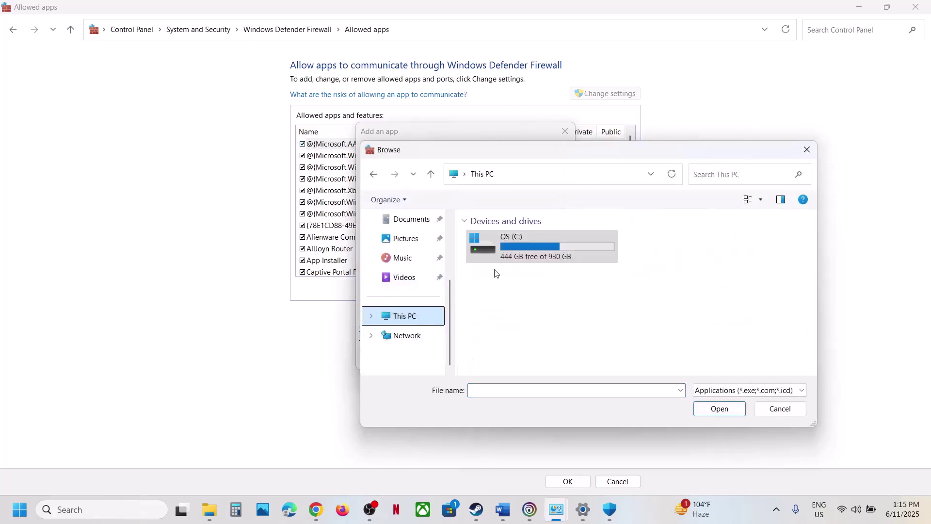
{"action": "double_click", "coordinate": [517, 246]}
{"action": "scroll", "coordinate": [543, 306], "scroll_direction": "down", "scroll_amount": 5}
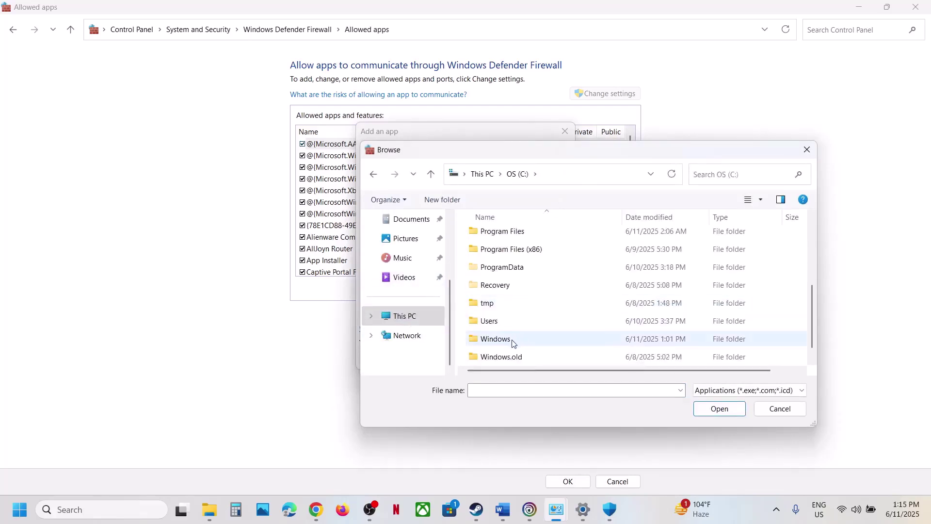
{"action": "double_click", "coordinate": [517, 255]}
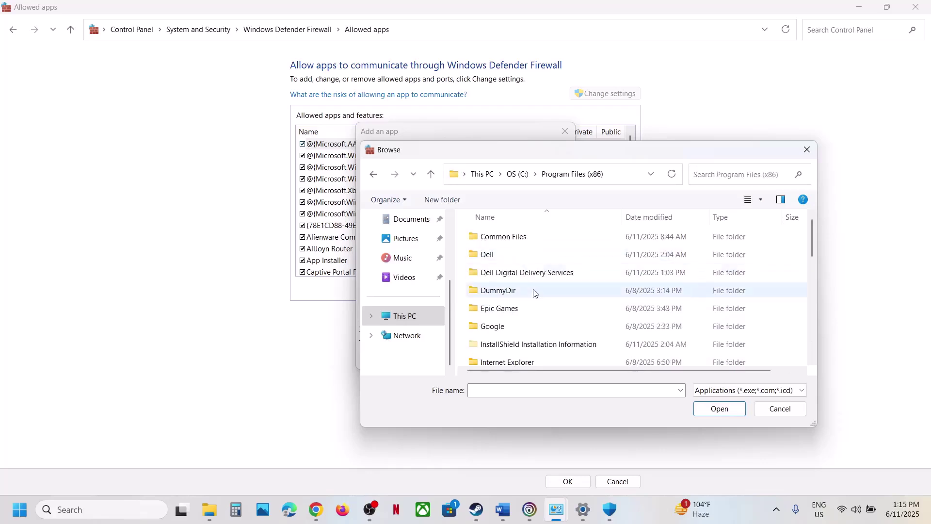
{"action": "scroll", "coordinate": [534, 298], "scroll_direction": "down", "scroll_amount": 4}
{"action": "double_click", "coordinate": [509, 322]}
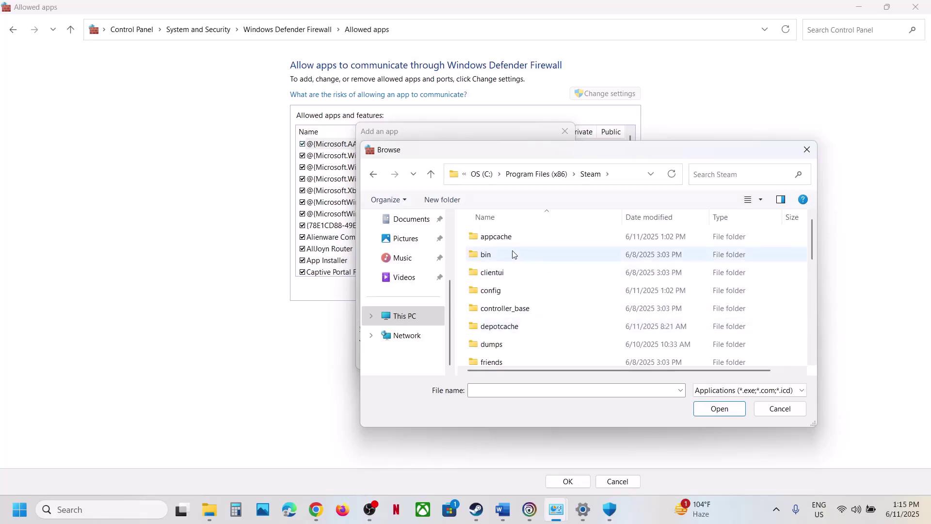
{"action": "scroll", "coordinate": [513, 287], "scroll_direction": "down", "scroll_amount": 4}
{"action": "double_click", "coordinate": [514, 289]}
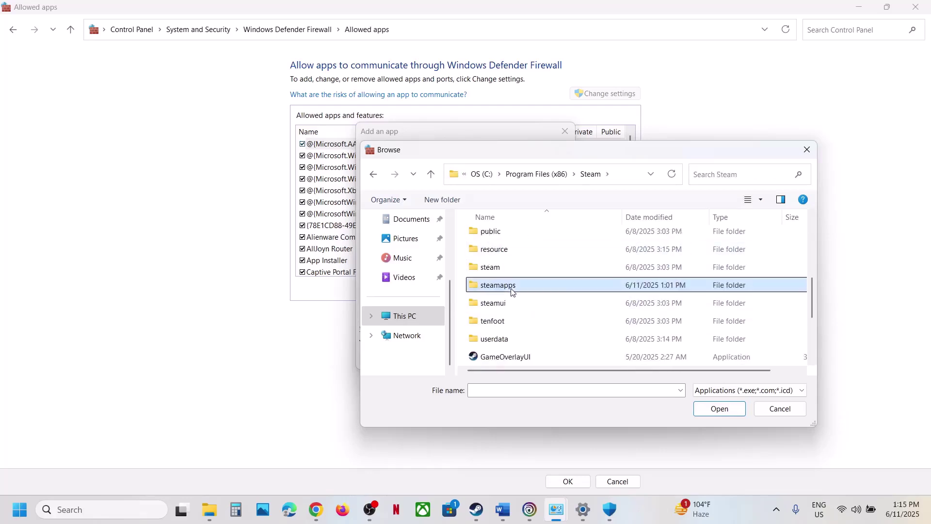
{"action": "double_click", "coordinate": [513, 240]}
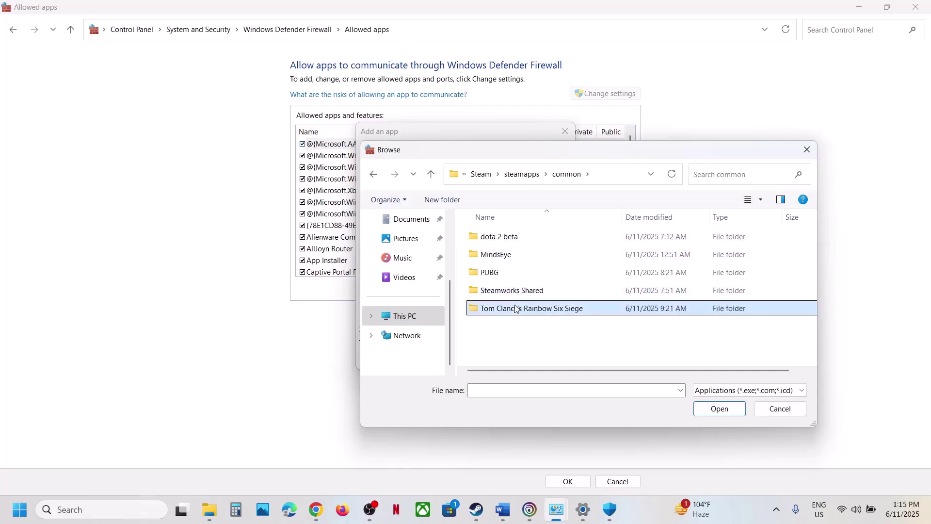
{"action": "double_click", "coordinate": [499, 309]}
- Try to add RainbowSix from the game folder to the firewall's allowed apps
{"action": "scroll", "coordinate": [525, 304], "scroll_direction": "down", "scroll_amount": 1}
{"action": "left_click", "coordinate": [496, 325]}
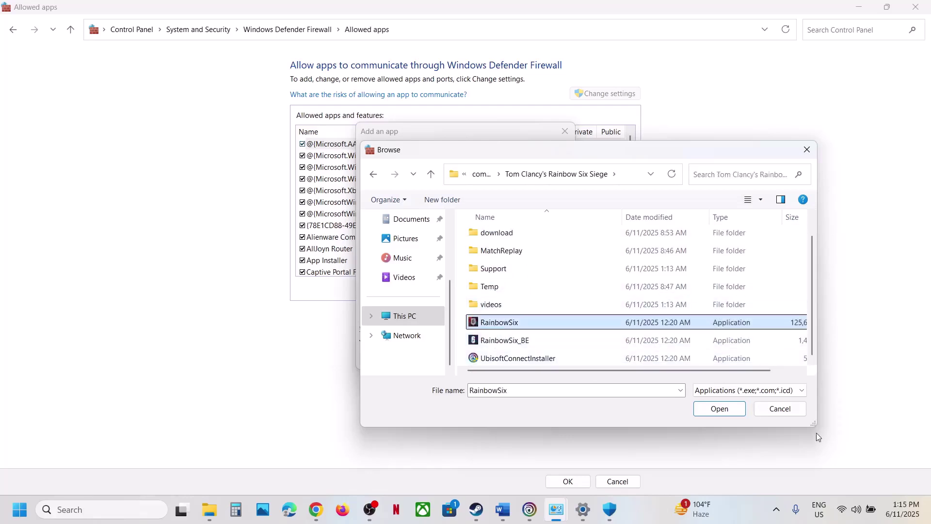
{"action": "left_click", "coordinate": [720, 409]}
{"action": "left_click", "coordinate": [504, 359]}
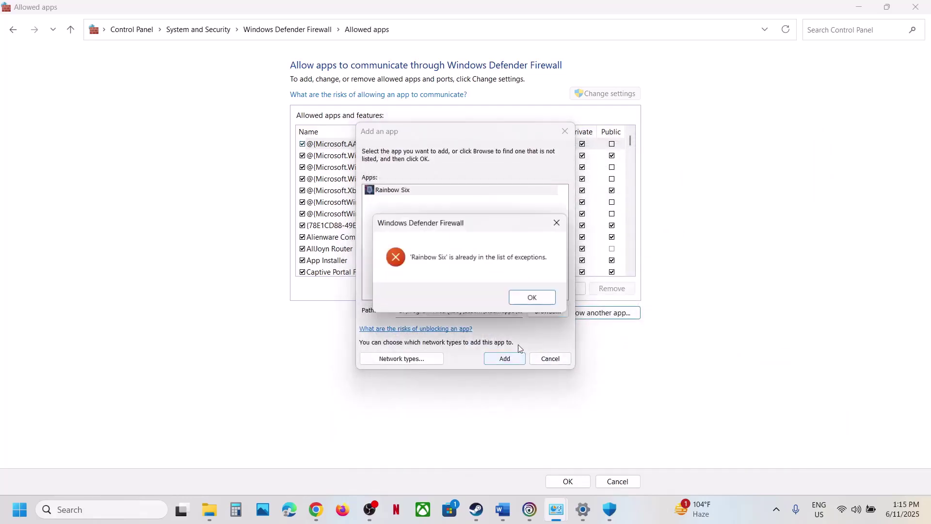
{"action": "left_click", "coordinate": [534, 299]}
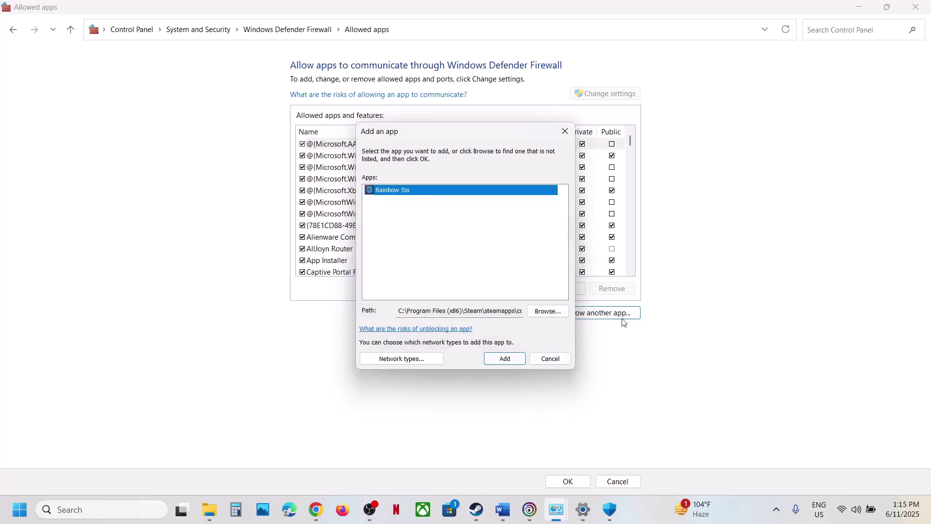
- Try to add RainbowSix_BE, the BattlEye Launcher, from the game folder to the firewall's allowed apps
{"action": "left_click", "coordinate": [546, 311]}
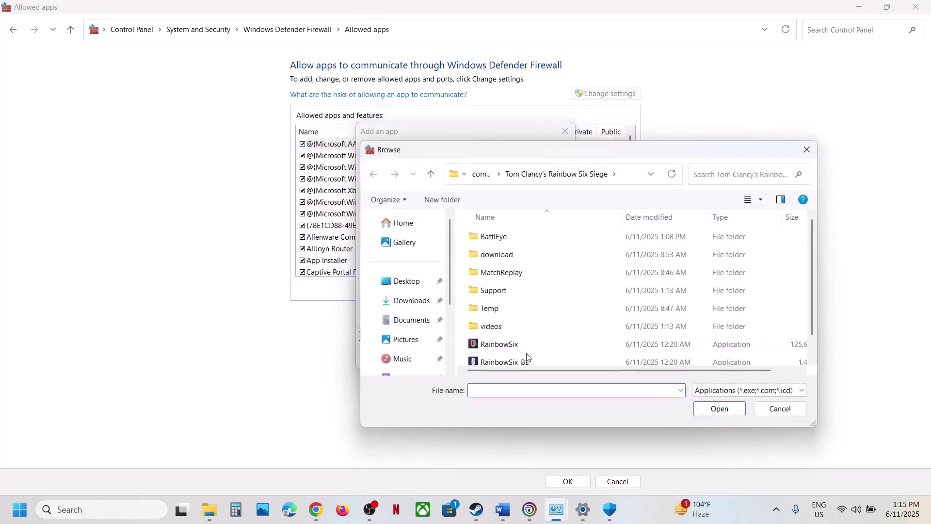
{"action": "scroll", "coordinate": [523, 353], "scroll_direction": "down", "scroll_amount": 1}
{"action": "left_click", "coordinate": [514, 339]}
{"action": "left_click", "coordinate": [719, 408]}
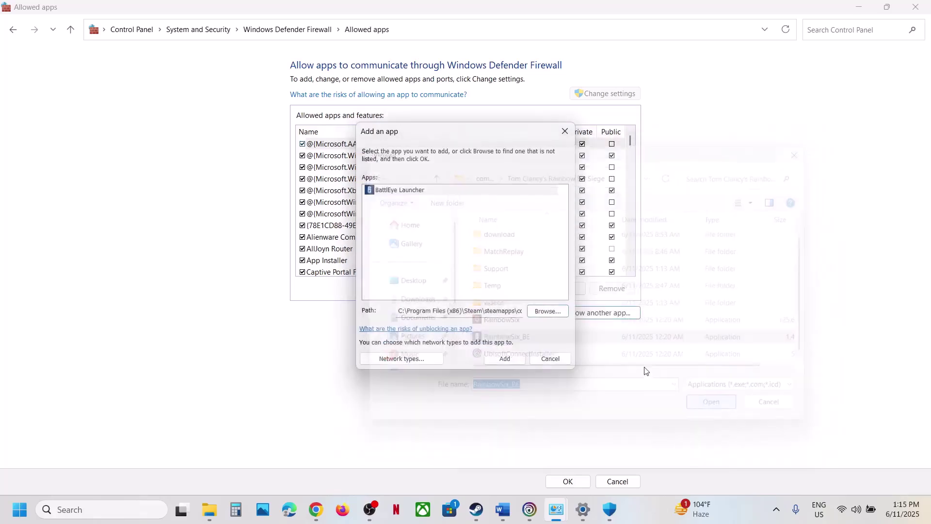
{"action": "left_click", "coordinate": [504, 359]}
{"action": "left_click", "coordinate": [530, 298]}
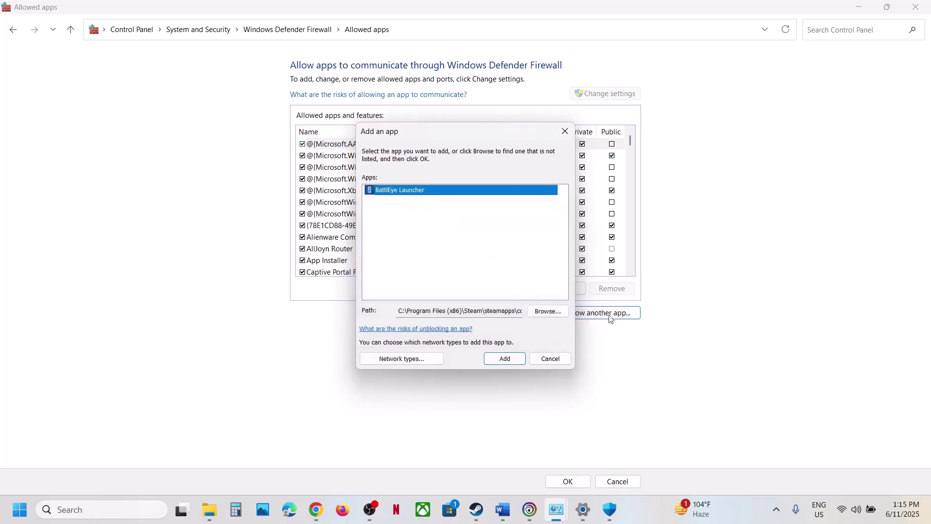
- Add UbisoftConnectInstaller from the game folder to the firewall's allowed apps
{"action": "left_click", "coordinate": [562, 313]}
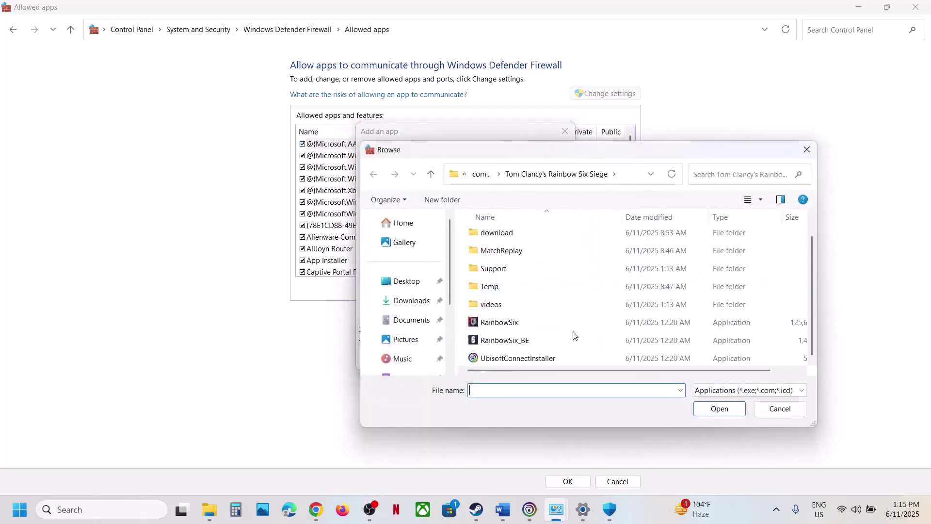
{"action": "left_click", "coordinate": [547, 359]}
{"action": "left_click", "coordinate": [717, 412]}
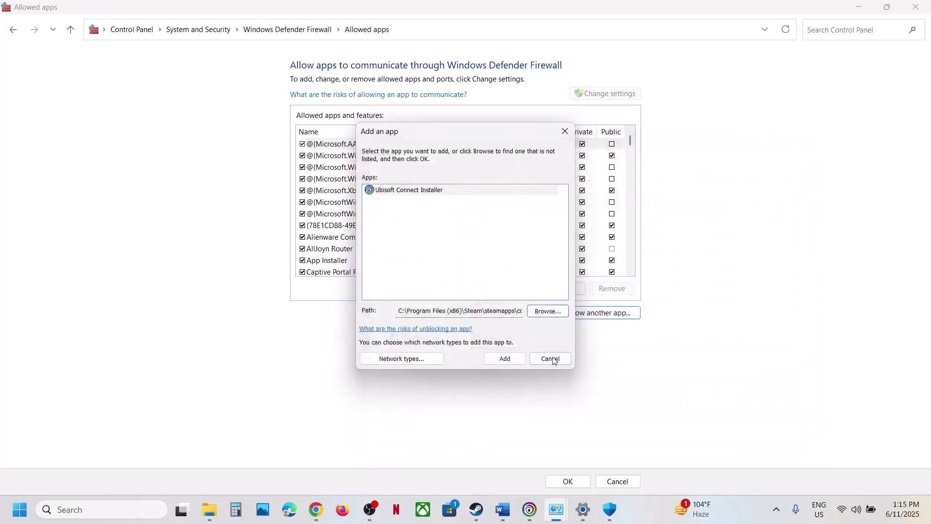
{"action": "left_click", "coordinate": [505, 358]}
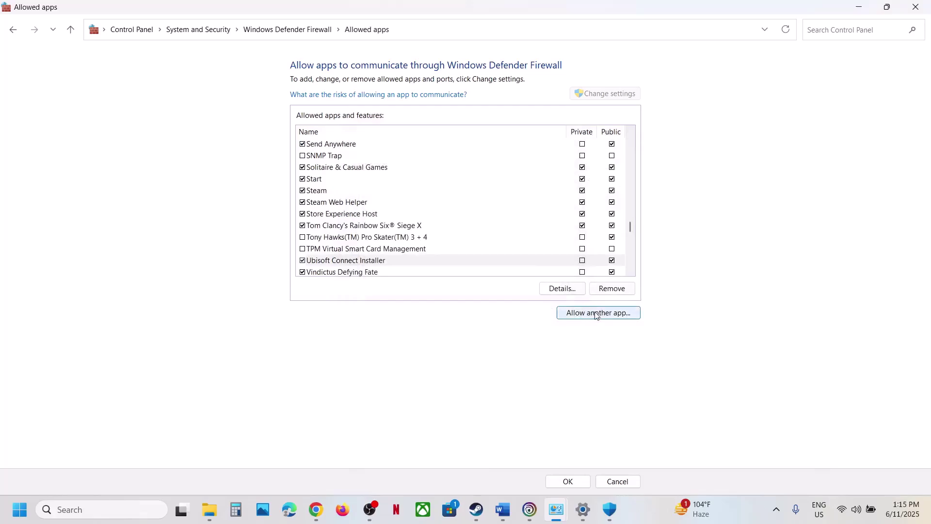
- Add BEService_x64 from the game's BattlEye folder to the apps allowed through the firewall
{"action": "left_click", "coordinate": [596, 313]}
{"action": "left_click", "coordinate": [542, 311]}
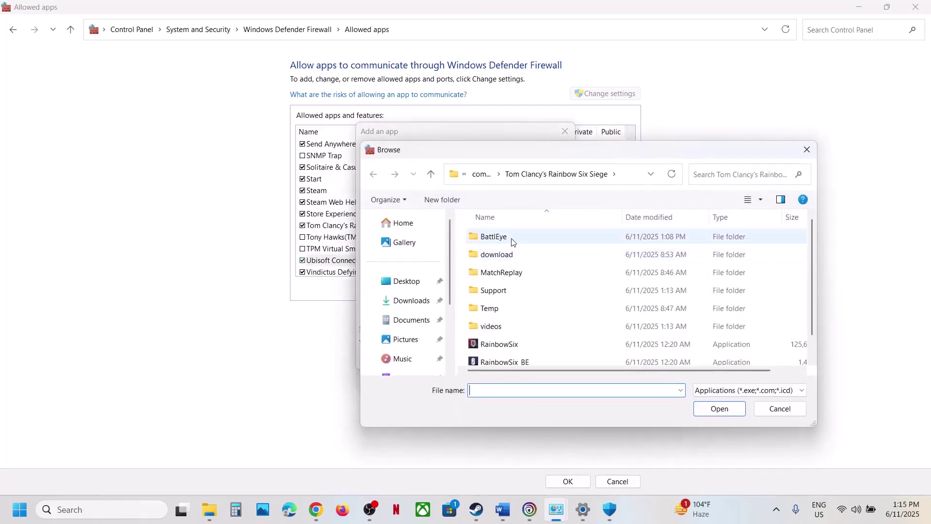
{"action": "double_click", "coordinate": [505, 236]}
{"action": "left_click", "coordinate": [511, 276]}
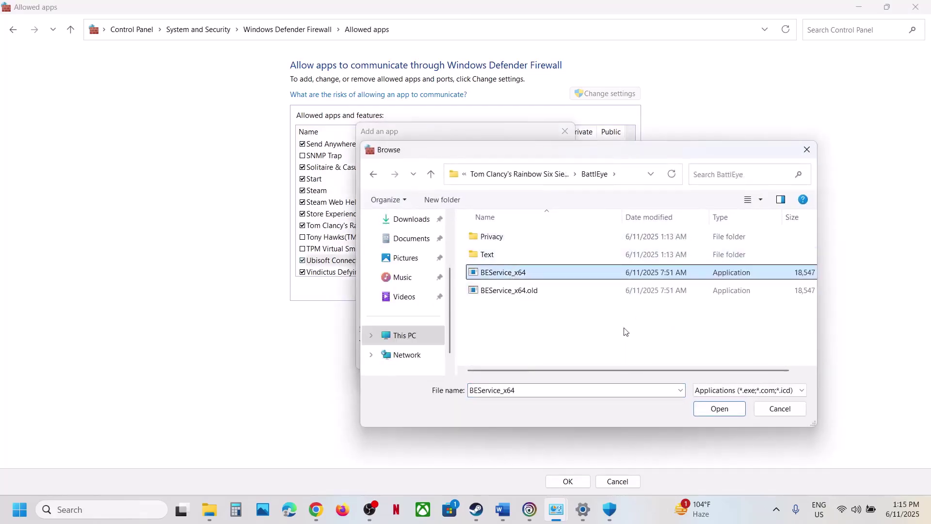
{"action": "left_click", "coordinate": [720, 409]}
{"action": "left_click", "coordinate": [506, 357]}
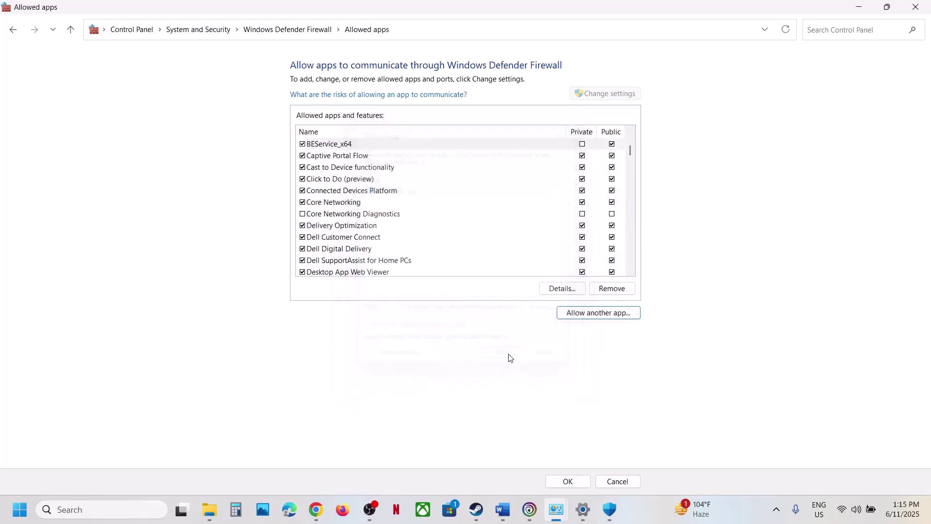
- Close the firewall's allowed apps window, Windows Security and Settings
{"action": "left_click", "coordinate": [915, 7]}
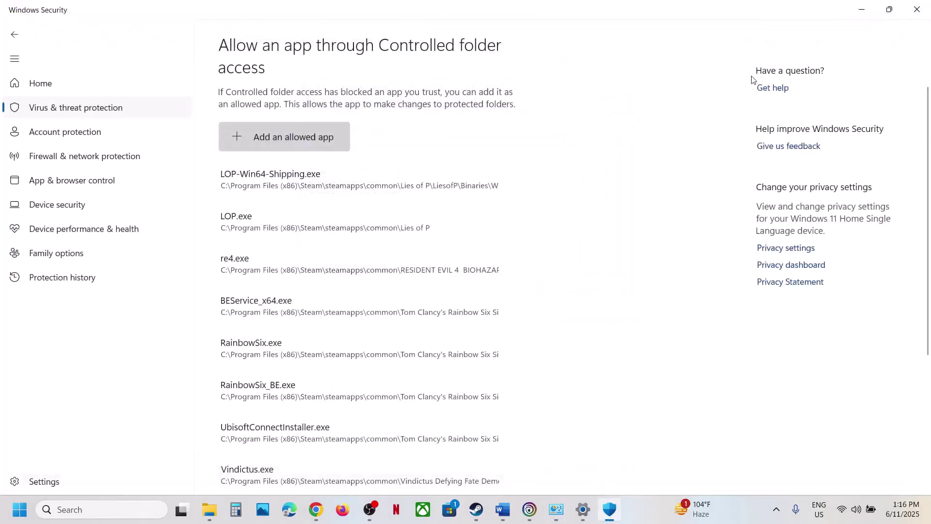
{"action": "left_click", "coordinate": [921, 7]}
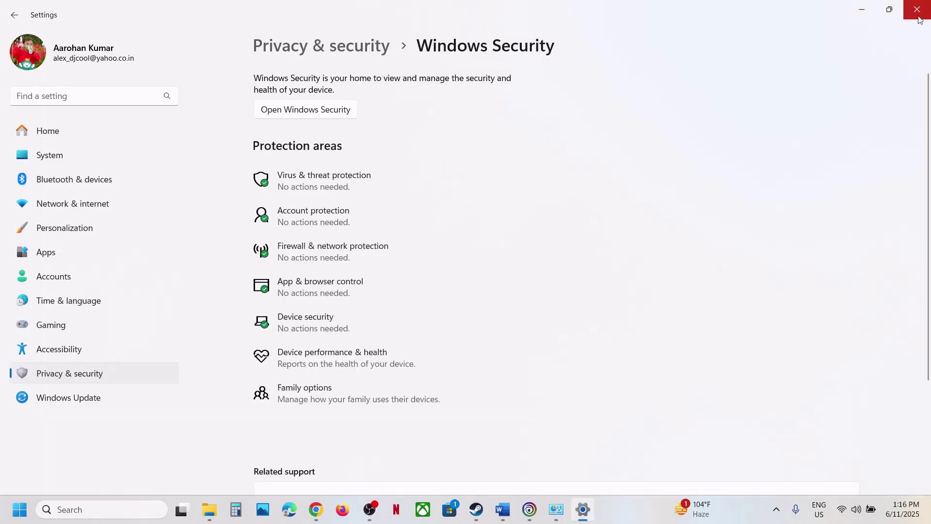
{"action": "left_click", "coordinate": [918, 9]}
- Read Step 15 in the Word document, highlighting the clean graphics driver installation instruction and the NVIDIA download link
{"action": "scroll", "coordinate": [388, 261], "scroll_direction": "down", "scroll_amount": 3}
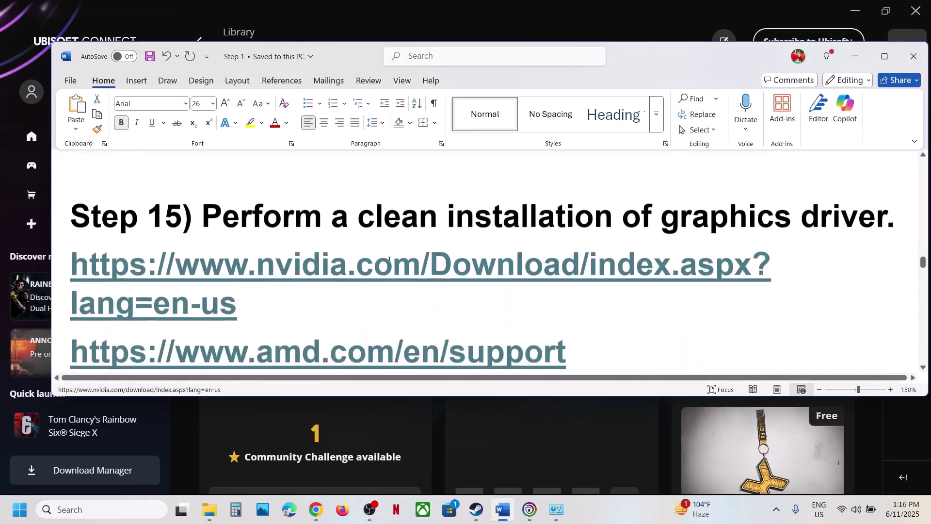
{"action": "left_click_drag", "start_coordinate": [201, 216], "coordinate": [921, 243]}
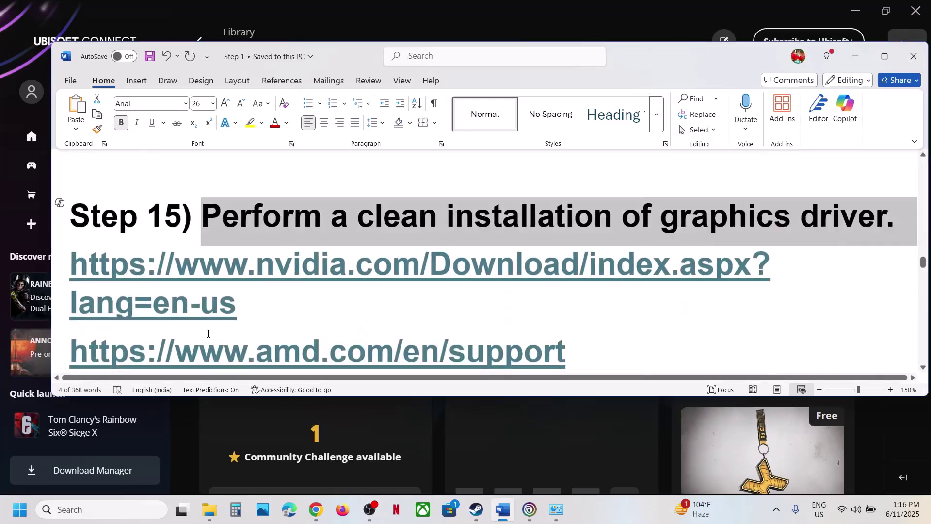
{"action": "triple_click", "coordinate": [275, 305]}
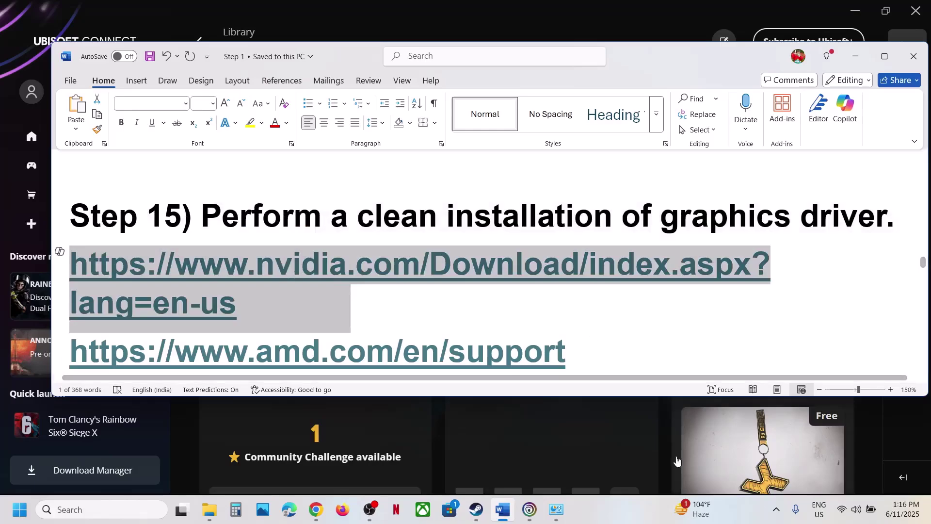
{"action": "left_click", "coordinate": [638, 513]}
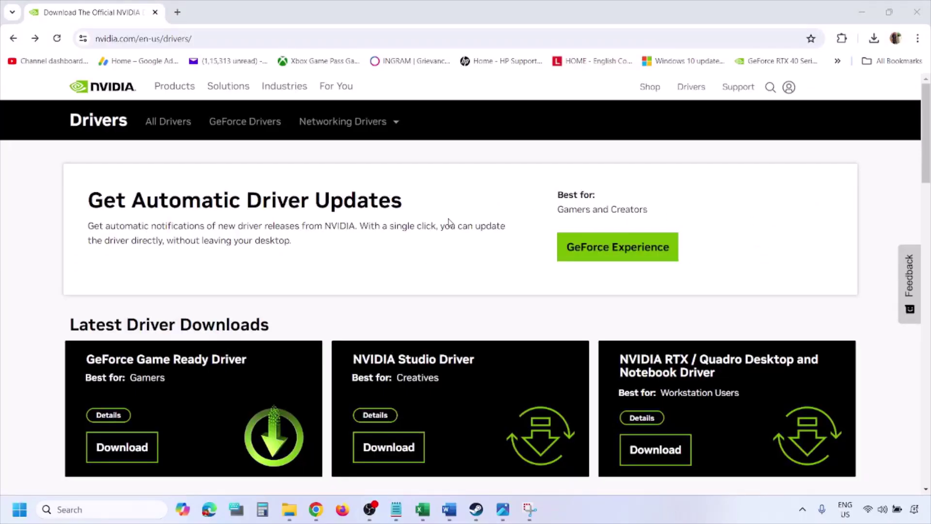
- Search NVIDIA's driver page for GeForce RTX 3050 Laptop GPU drivers with Windows 11 as the operating system and English (US) as the language
{"action": "scroll", "coordinate": [217, 296], "scroll_direction": "down", "scroll_amount": 9}
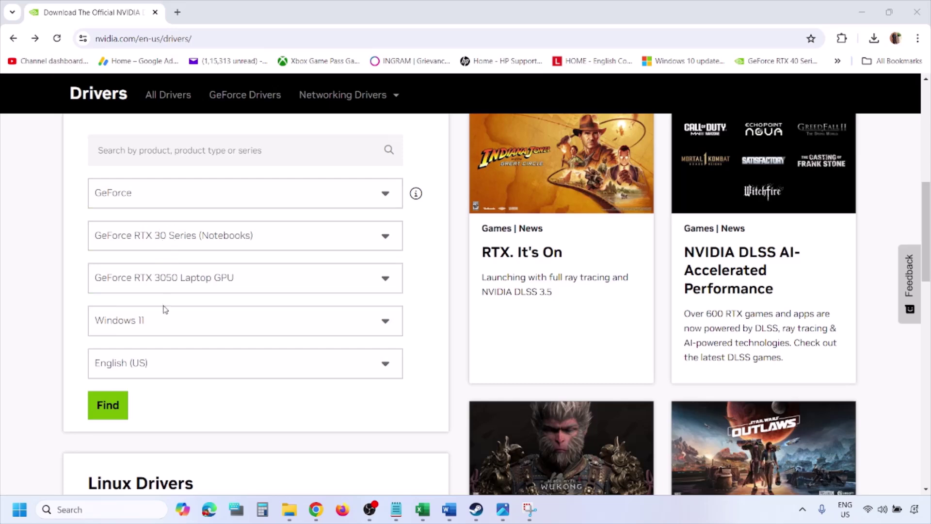
{"action": "left_click", "coordinate": [153, 323]}
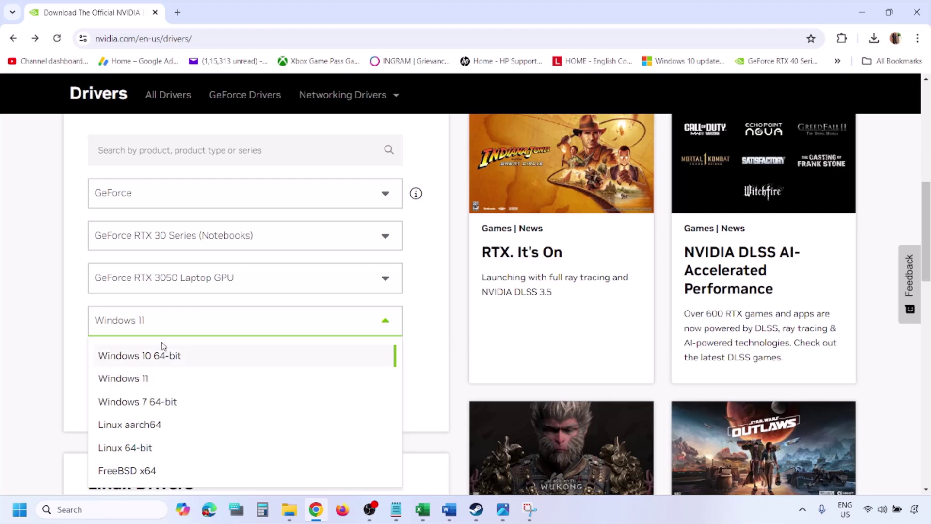
{"action": "left_click", "coordinate": [135, 383]}
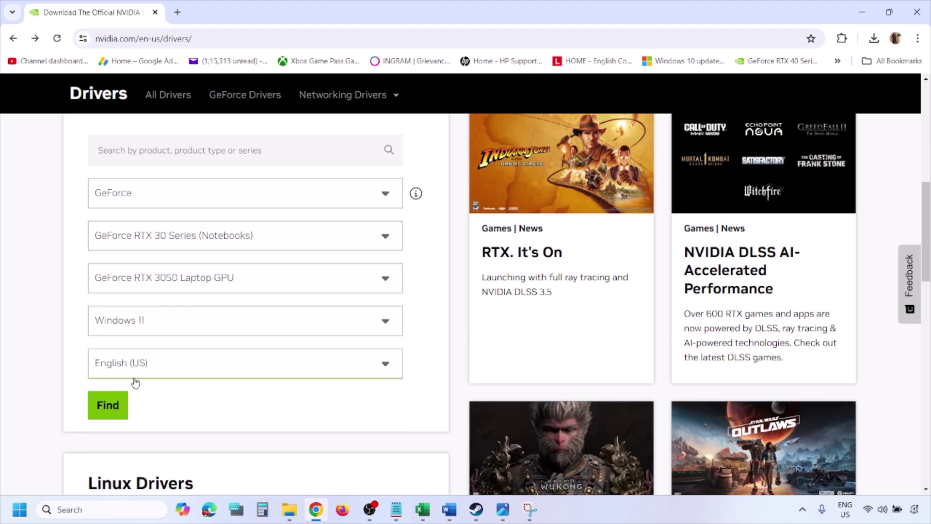
{"action": "left_click", "coordinate": [109, 407]}
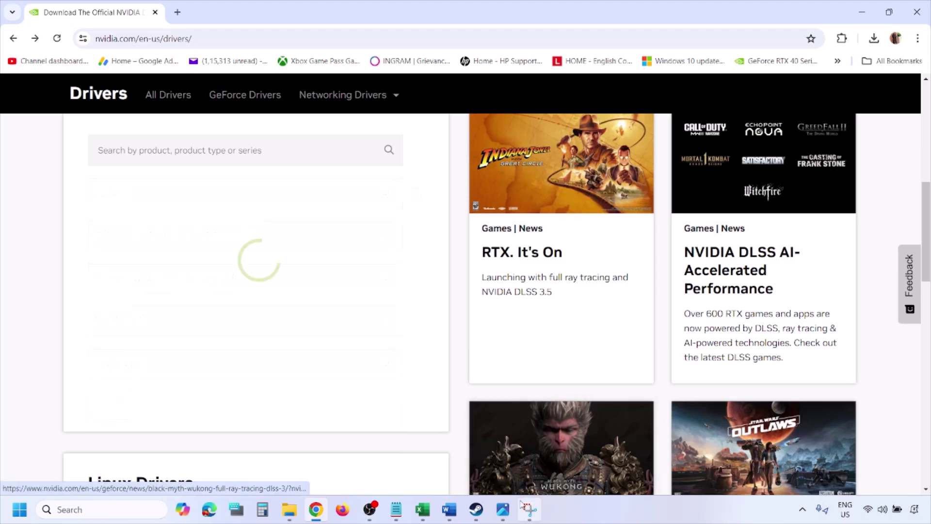
- Switch to Photos and view the driver guide images 1.png through 5.png, covering the Game Ready download and the installer's custom clean installation options
{"action": "mouse_move", "coordinate": [505, 517]}
{"action": "left_click", "coordinate": [502, 448]}
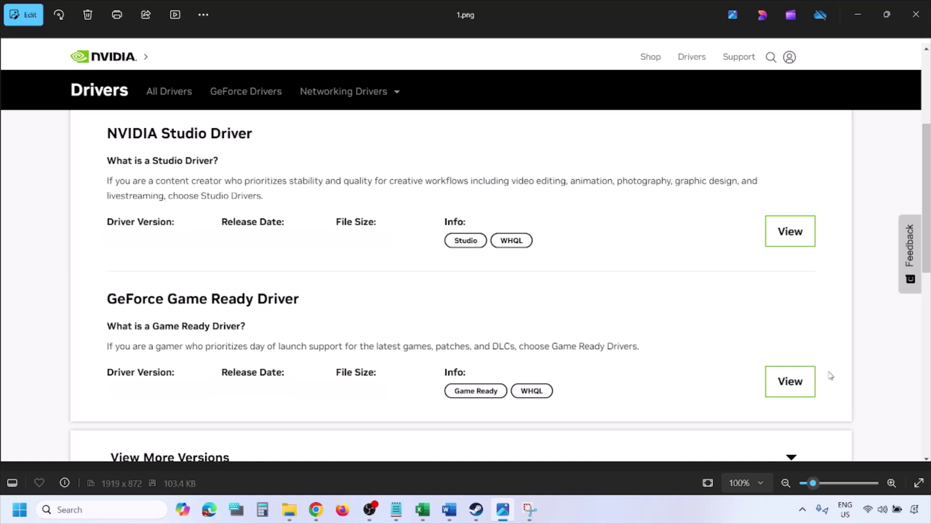
{"action": "key", "text": "Right"}
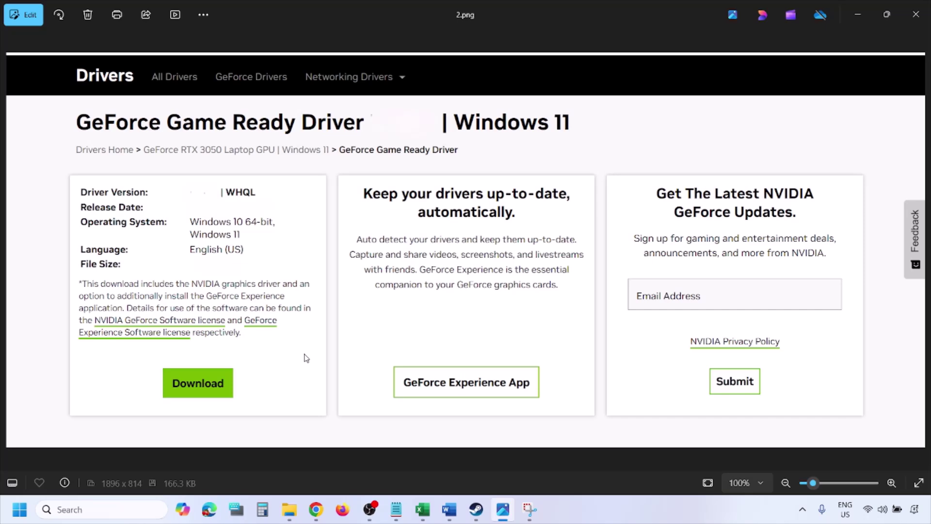
{"action": "key", "text": "Right"}
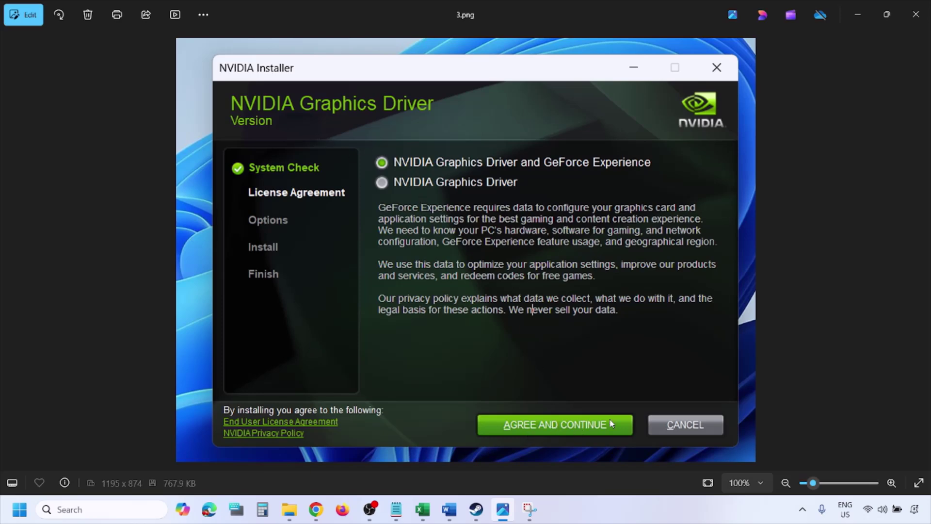
{"action": "key", "text": "Right"}
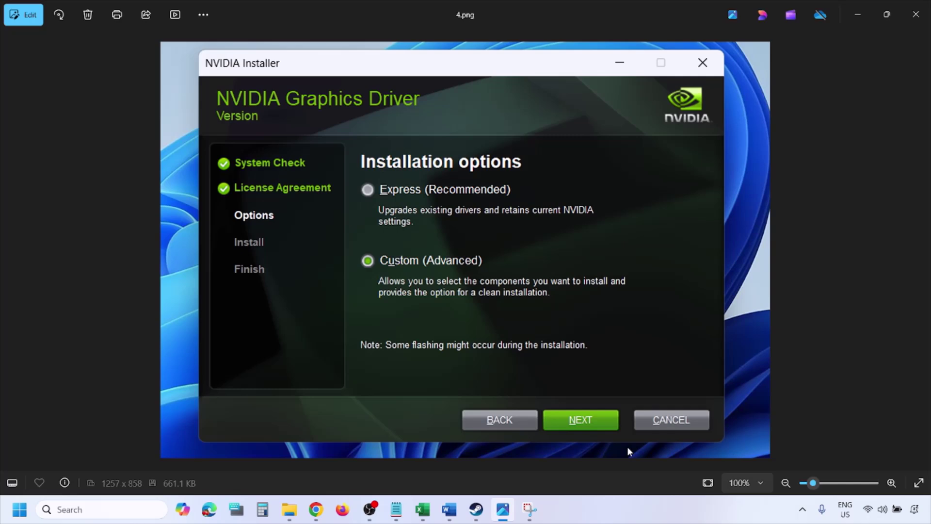
{"action": "key", "text": "Right"}
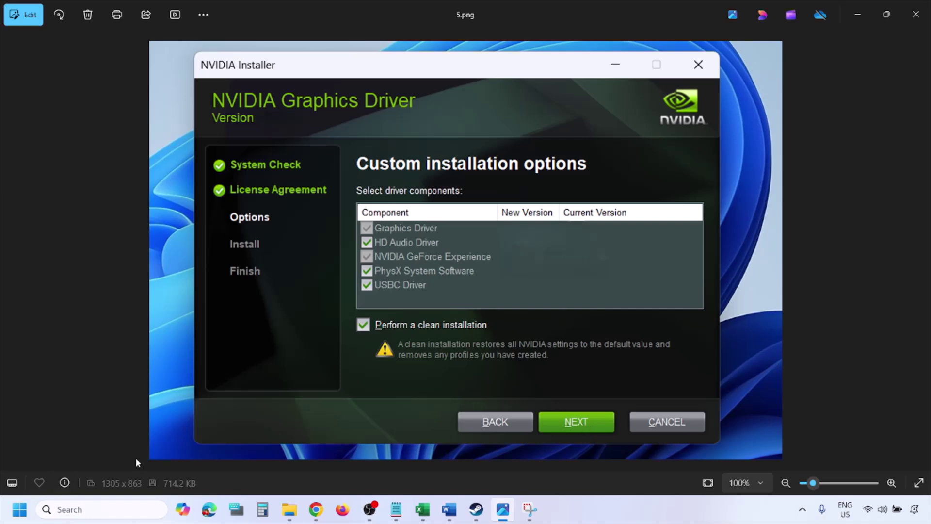
- Display the Windows power options that include Restart, then dismiss them
{"action": "left_click", "coordinate": [20, 509]}
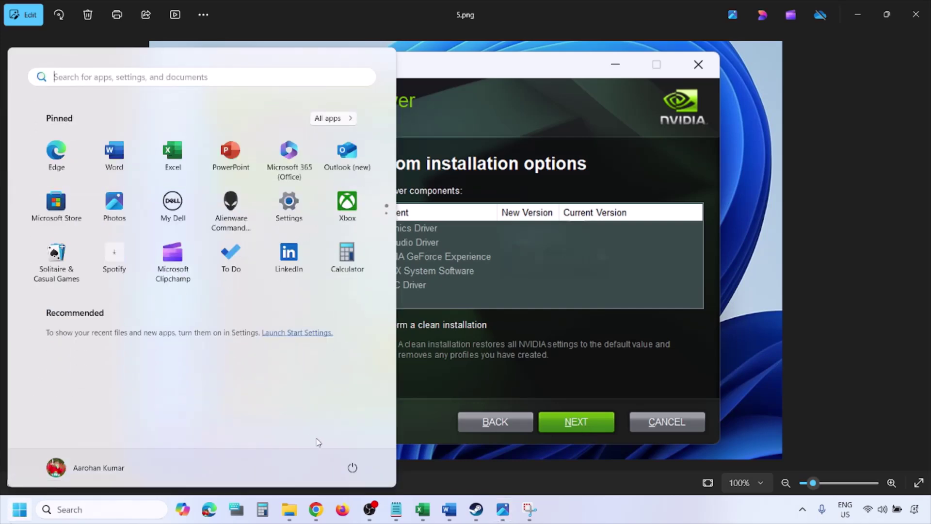
{"action": "left_click", "coordinate": [357, 473]}
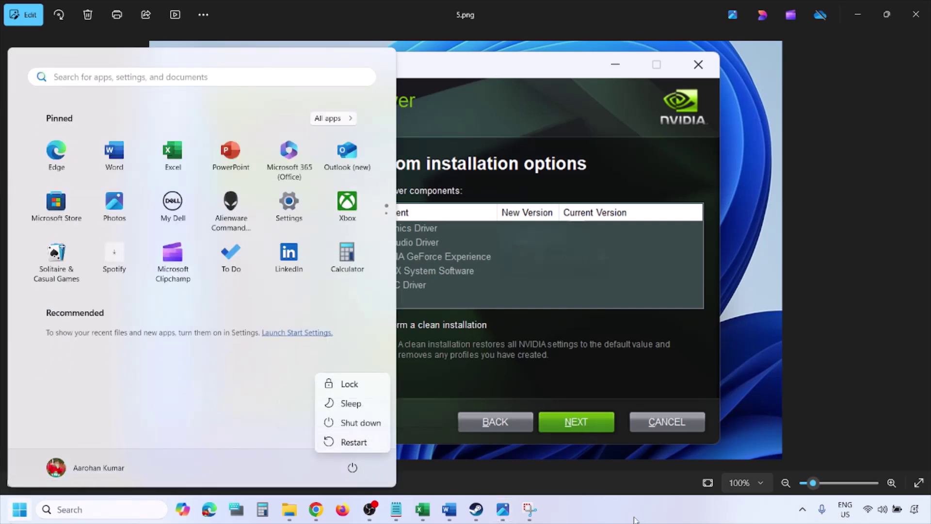
{"action": "left_click", "coordinate": [636, 519]}
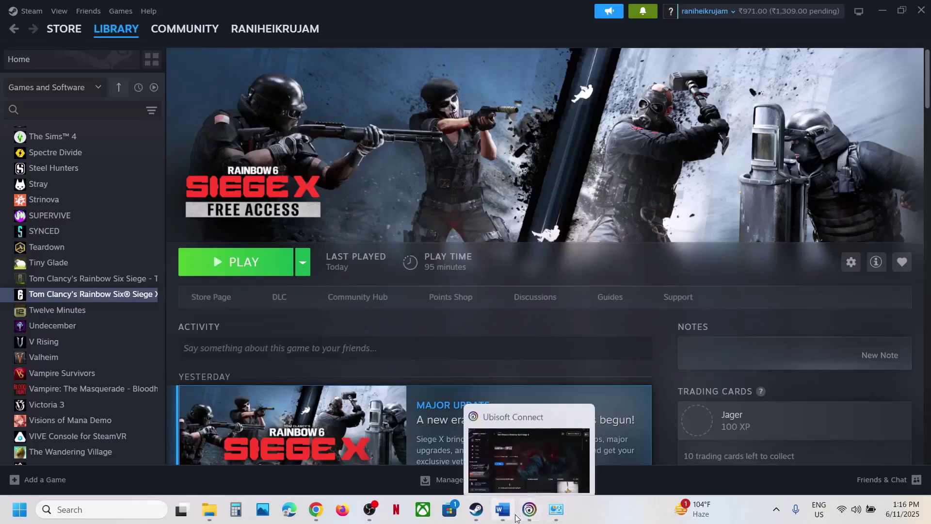
- Copy the word "graphics" from Step 16 in the Word document and use it in Windows search to open Graphics settings
{"action": "left_click", "coordinate": [503, 510]}
{"action": "scroll", "coordinate": [464, 294], "scroll_direction": "down", "scroll_amount": 5}
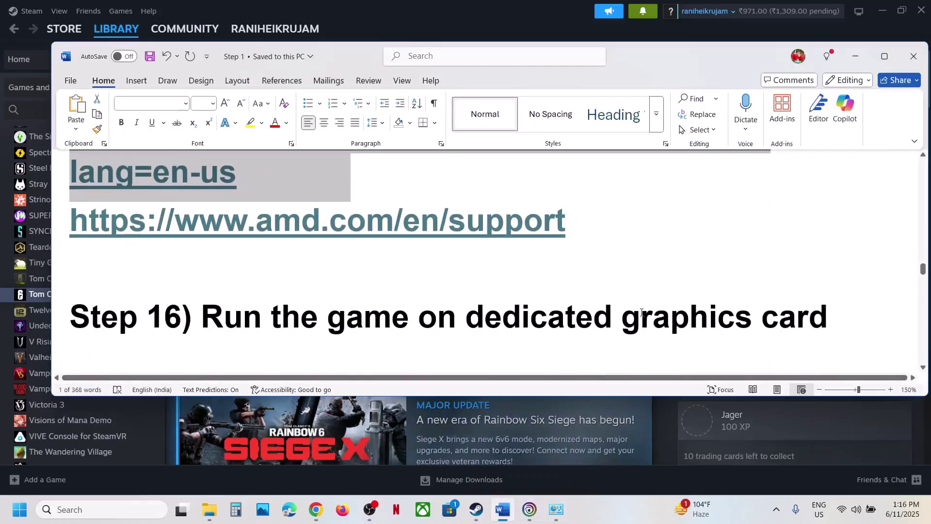
{"action": "double_click", "coordinate": [642, 313]}
{"action": "key", "text": "ctrl+c"}
{"action": "left_click", "coordinate": [657, 431]}
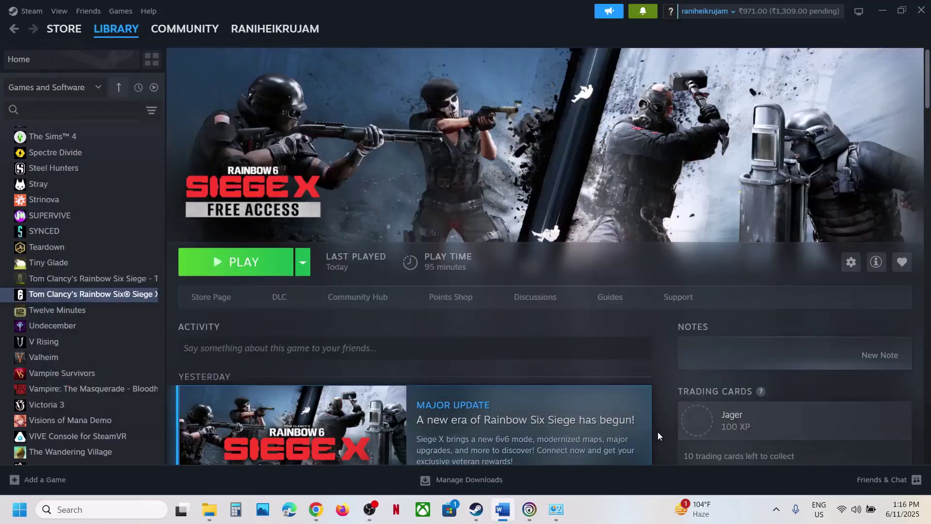
{"action": "left_click", "coordinate": [97, 510]}
{"action": "key", "text": "ctrl+v"}
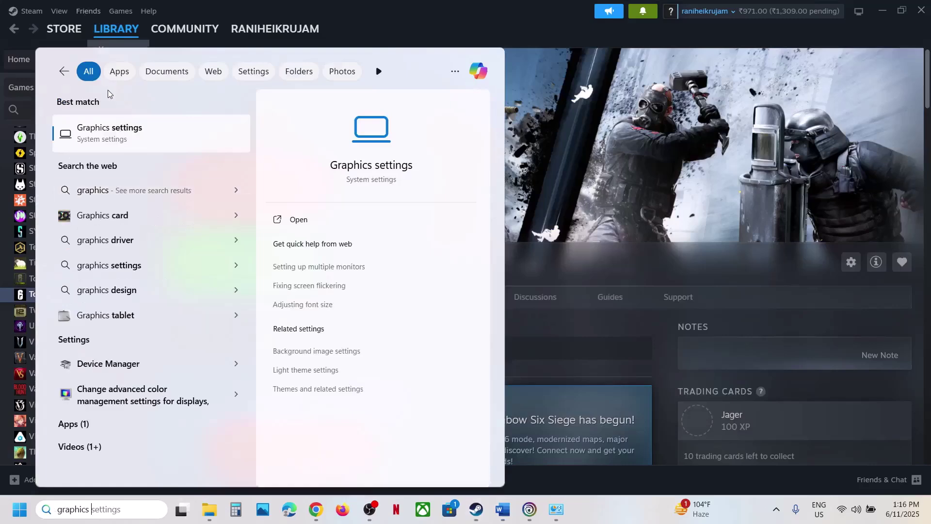
{"action": "left_click", "coordinate": [108, 129]}
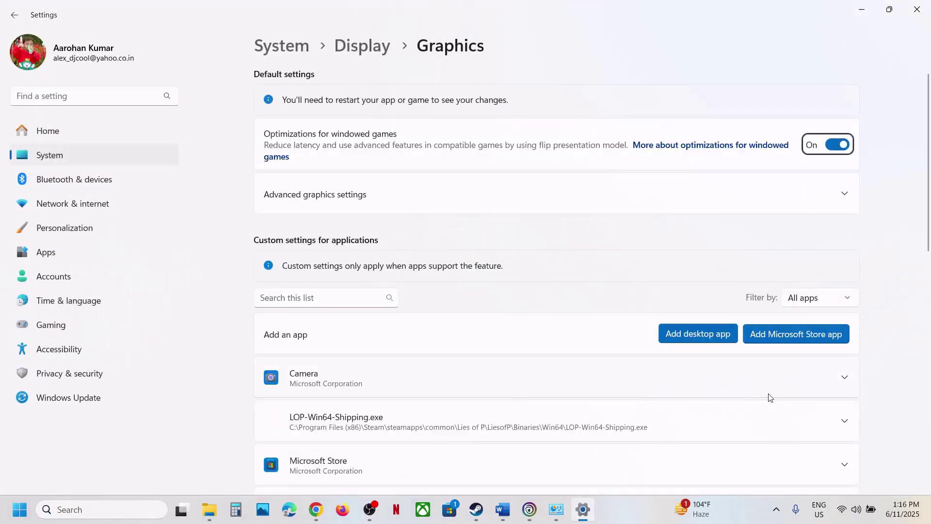
- Add the RainbowSix application from the Tom Clancy's Rainbow Six Siege Steam folder to the custom graphics settings
{"action": "left_click", "coordinate": [680, 334]}
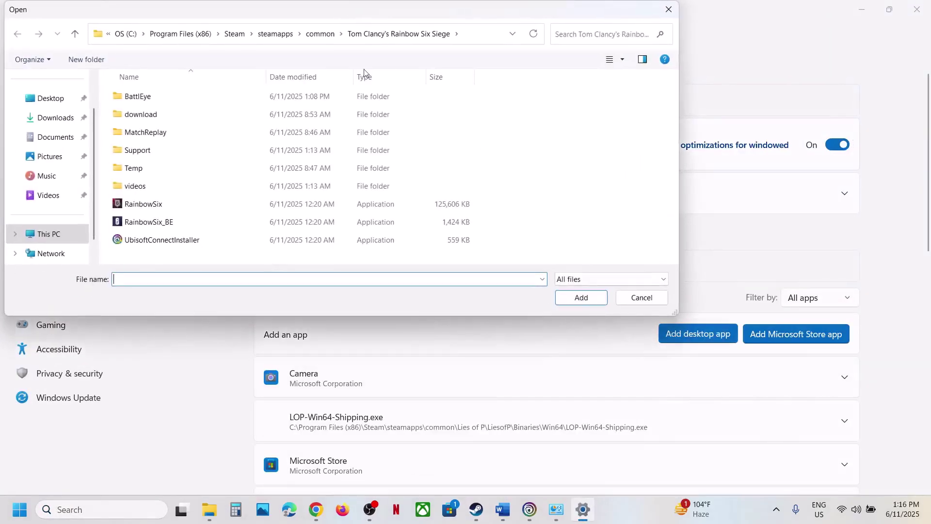
{"action": "left_click", "coordinate": [150, 204]}
{"action": "left_click", "coordinate": [581, 297]}
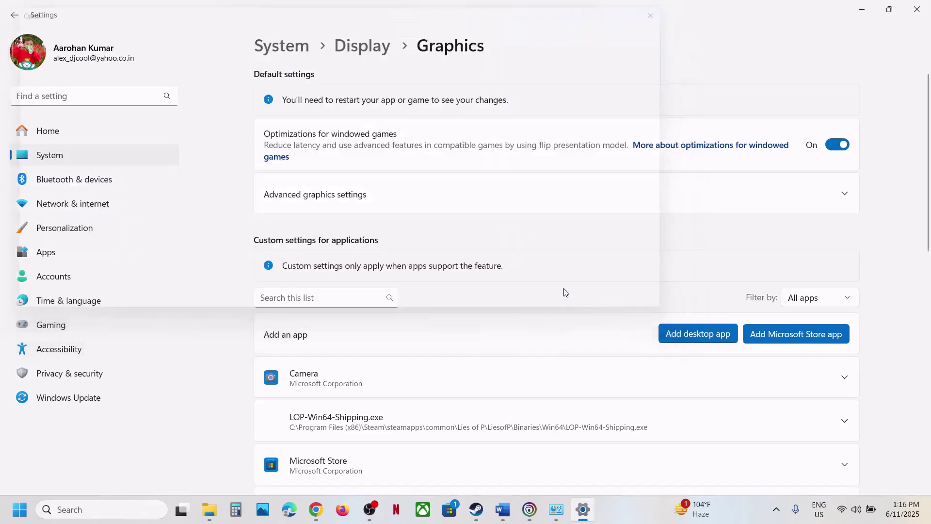
- Set the GPU preference of the Steam copy of Rainbow Six to High Performance (NVIDIA GeForce RTX 3050 Laptop GPU)
{"action": "scroll", "coordinate": [496, 342], "scroll_direction": "down", "scroll_amount": 1}
{"action": "scroll", "coordinate": [495, 342], "scroll_direction": "down", "scroll_amount": 7}
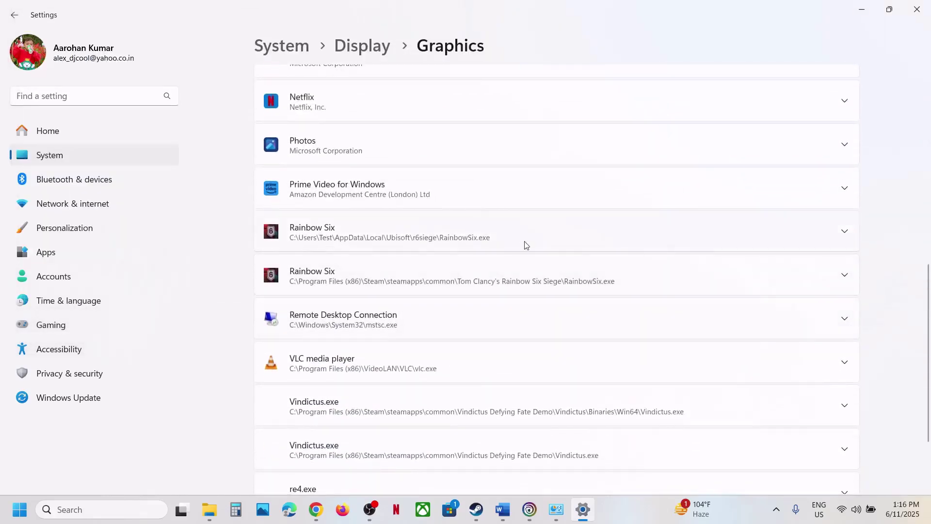
{"action": "left_click", "coordinate": [531, 280]}
{"action": "scroll", "coordinate": [625, 262], "scroll_direction": "down", "scroll_amount": 1}
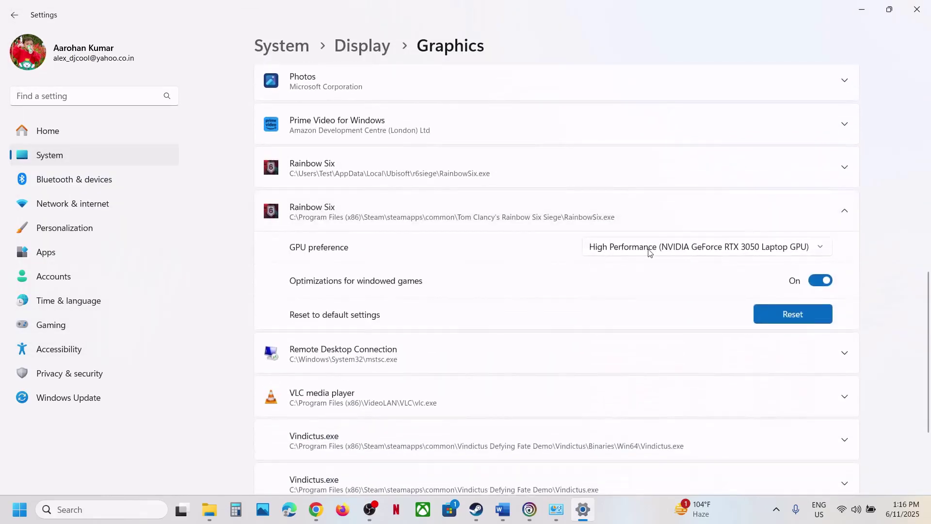
{"action": "left_click", "coordinate": [648, 250]}
{"action": "left_click", "coordinate": [664, 248]}
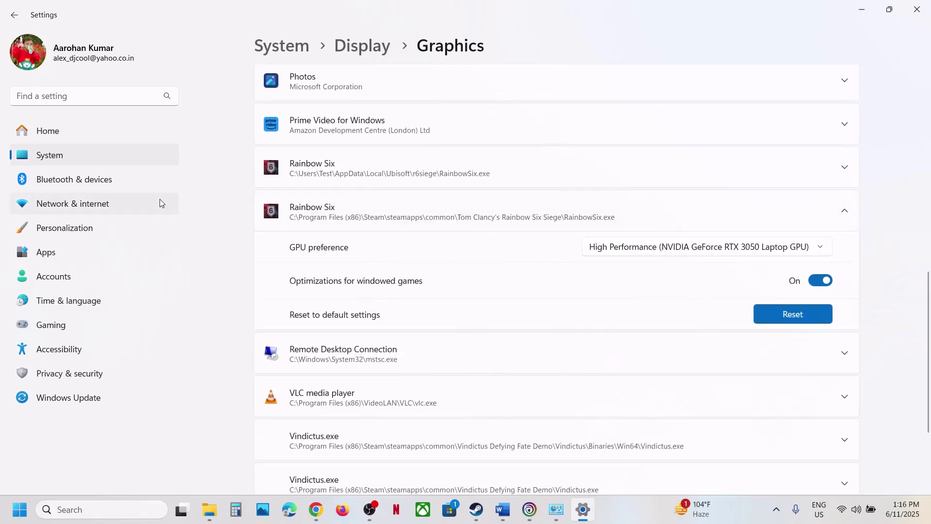
- Set the Ubisoft r6siege copy of Rainbow Six to High Performance (NVIDIA GeForce RTX 3050 Laptop GPU) and close Settings
{"action": "left_click", "coordinate": [409, 171]}
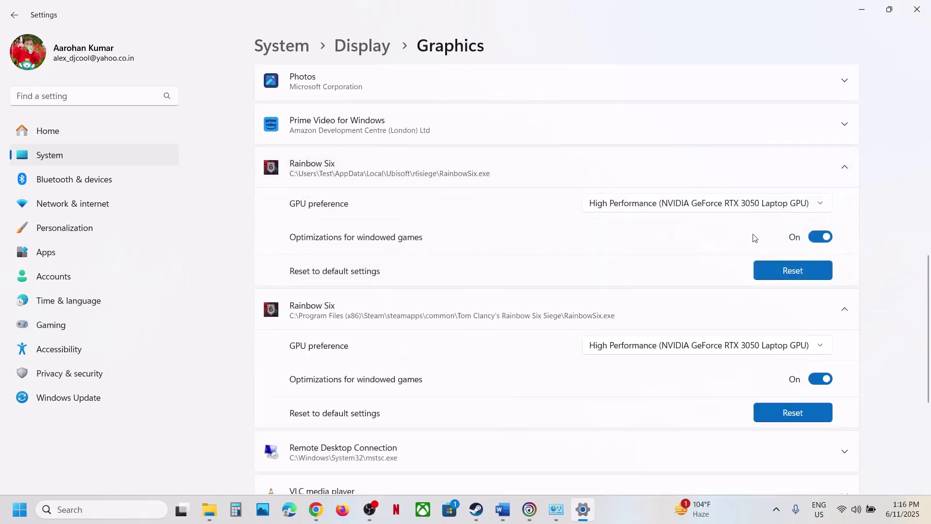
{"action": "left_click", "coordinate": [737, 204]}
{"action": "left_click", "coordinate": [639, 204]}
{"action": "left_click", "coordinate": [916, 10]}
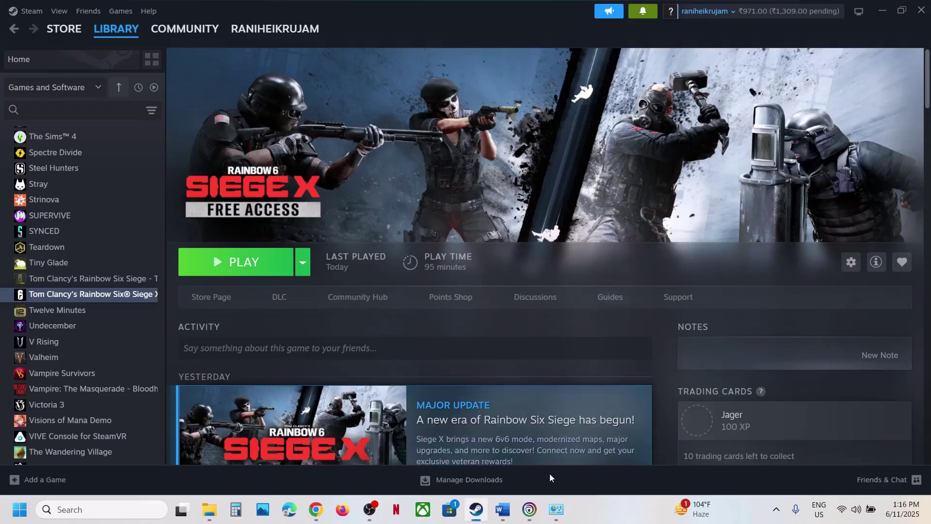
- Copy the NVIDIA download link from Step 17 on rolling back the graphics driver in Word and open it in Chrome
{"action": "left_click", "coordinate": [502, 509]}
{"action": "scroll", "coordinate": [409, 291], "scroll_direction": "down", "scroll_amount": 3}
{"action": "scroll", "coordinate": [408, 292], "scroll_direction": "down", "scroll_amount": 2}
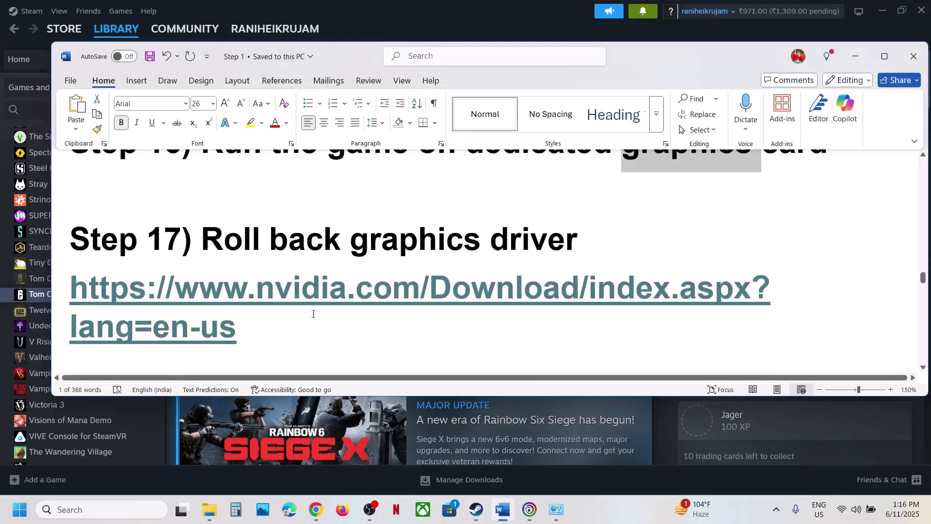
{"action": "left_click_drag", "start_coordinate": [262, 331], "coordinate": [67, 287]}
{"action": "key", "text": "ctrl+c"}
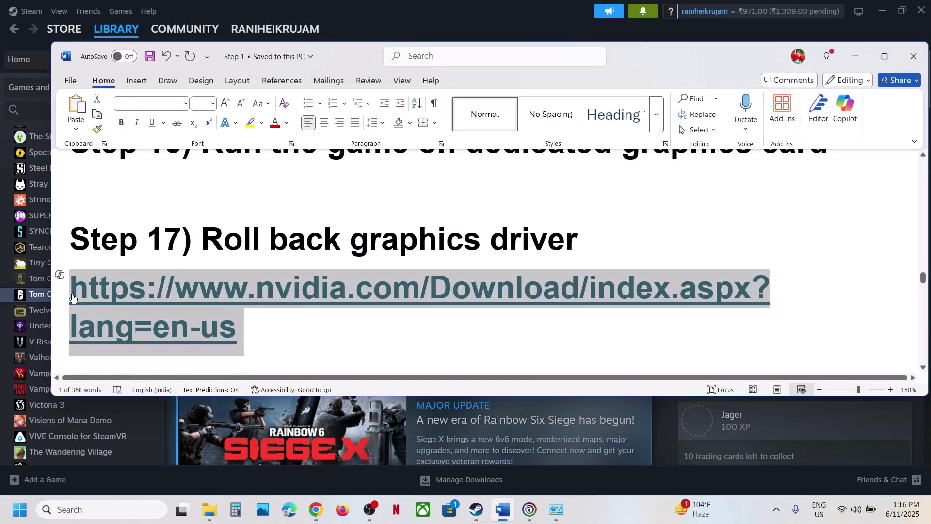
{"action": "left_click", "coordinate": [327, 513]}
{"action": "left_click", "coordinate": [181, 12]}
{"action": "key", "text": "ctrl+v"}
{"action": "key", "text": "Return"}
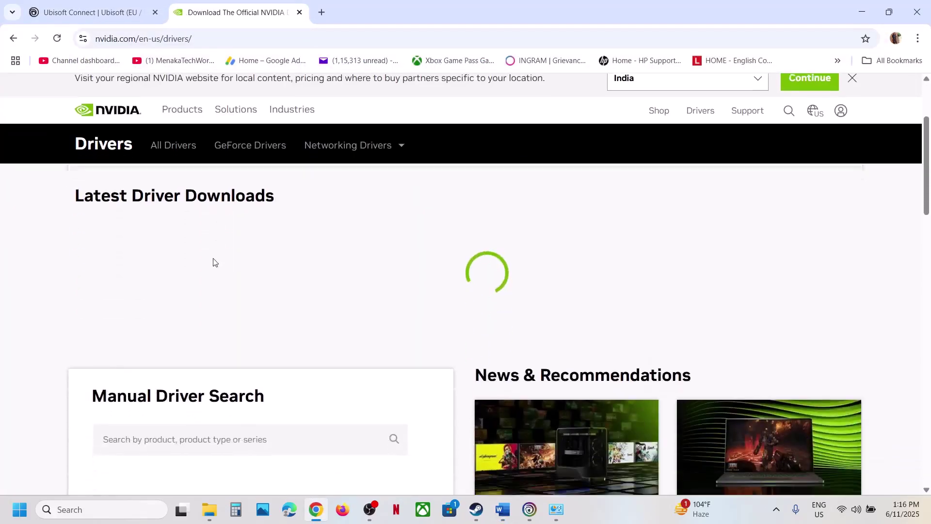
- Find drivers for the GeForce RTX 3050 Laptop GPU on Windows 11 and expand the list of more versions
{"action": "scroll", "coordinate": [215, 261], "scroll_direction": "down", "scroll_amount": 6}
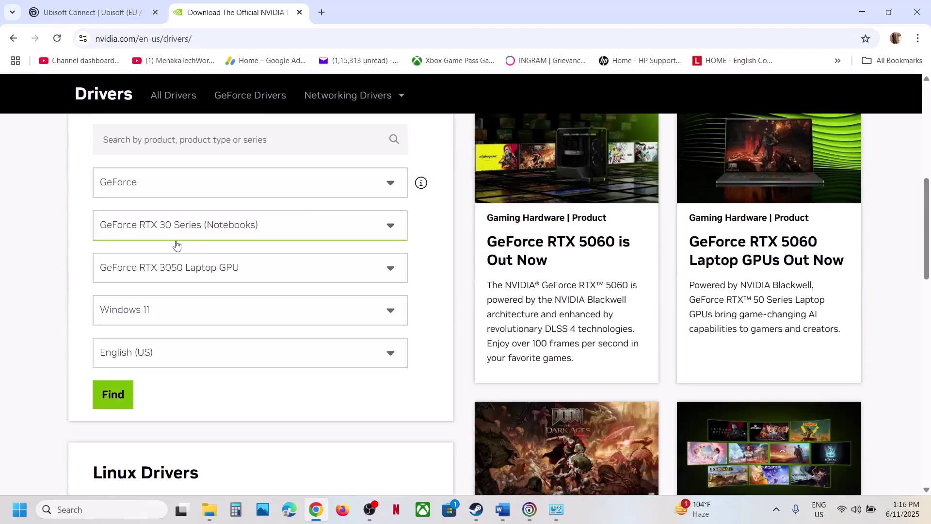
{"action": "left_click", "coordinate": [119, 401]}
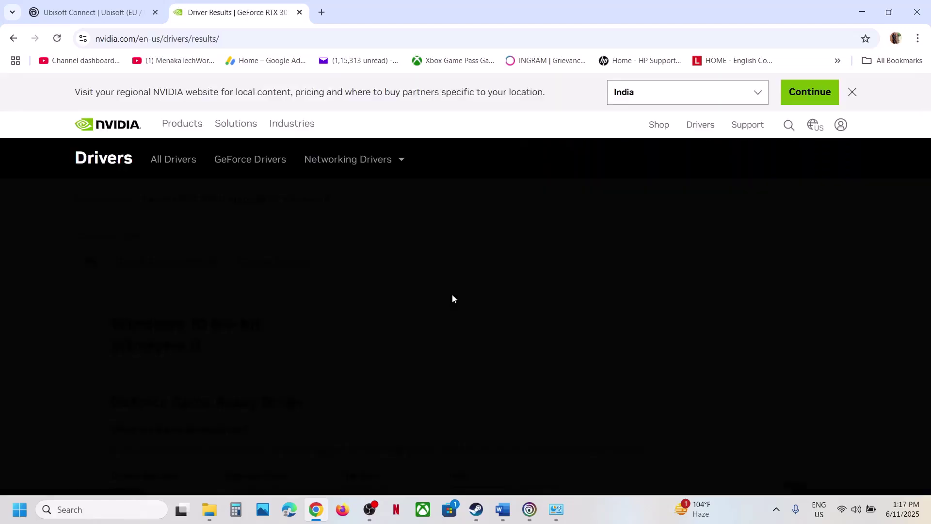
{"action": "scroll", "coordinate": [236, 320], "scroll_direction": "down", "scroll_amount": 6}
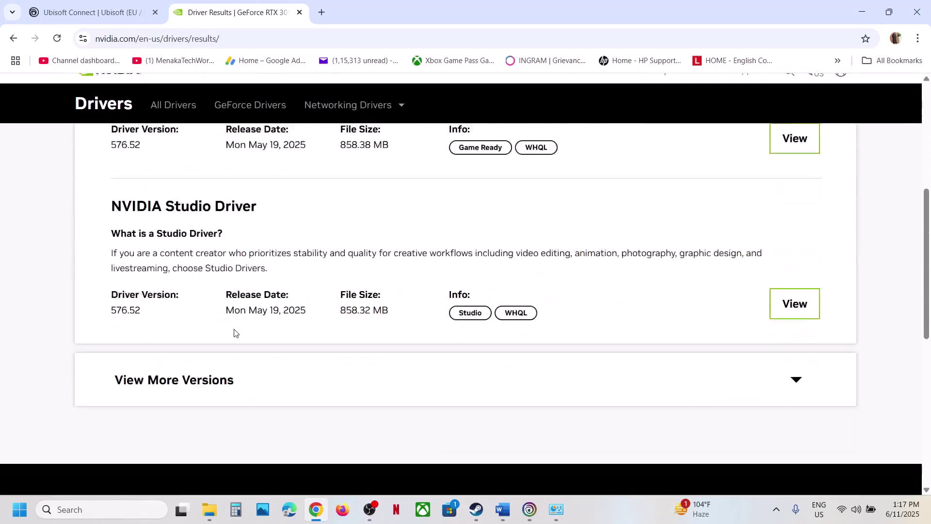
{"action": "left_click", "coordinate": [149, 367]}
{"action": "scroll", "coordinate": [407, 268], "scroll_direction": "down", "scroll_amount": 5}
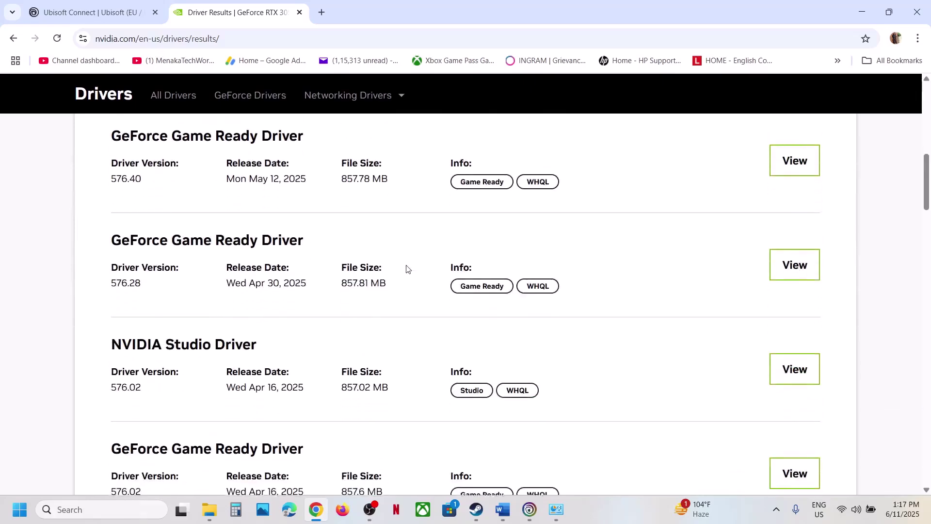
- Compare the newest driver version 576.52 with the older Game Ready versions 576.40 and 576.28, highlighting each version number
{"action": "scroll", "coordinate": [383, 281], "scroll_direction": "up", "scroll_amount": 10}
{"action": "scroll", "coordinate": [197, 318], "scroll_direction": "up", "scroll_amount": 2}
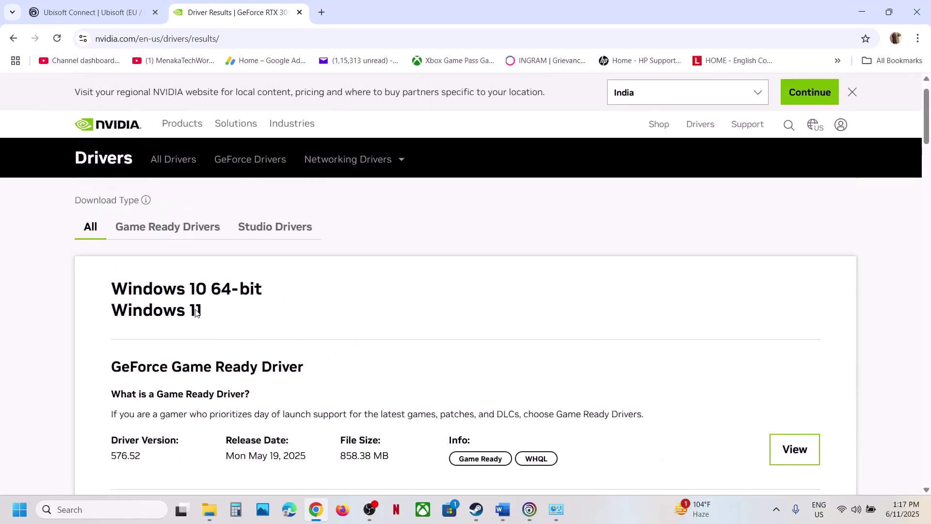
{"action": "scroll", "coordinate": [146, 344], "scroll_direction": "down", "scroll_amount": 3}
{"action": "left_click_drag", "start_coordinate": [112, 331], "coordinate": [144, 339]}
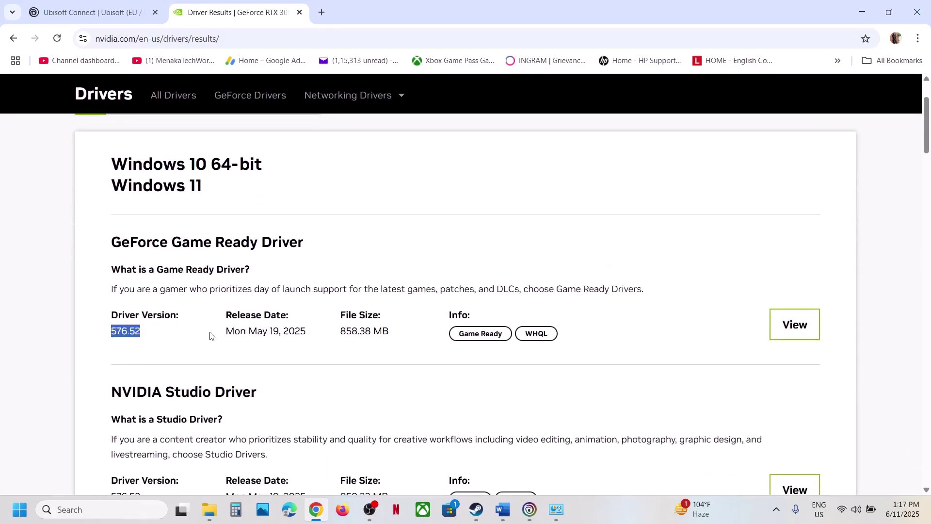
{"action": "scroll", "coordinate": [210, 336], "scroll_direction": "down", "scroll_amount": 6}
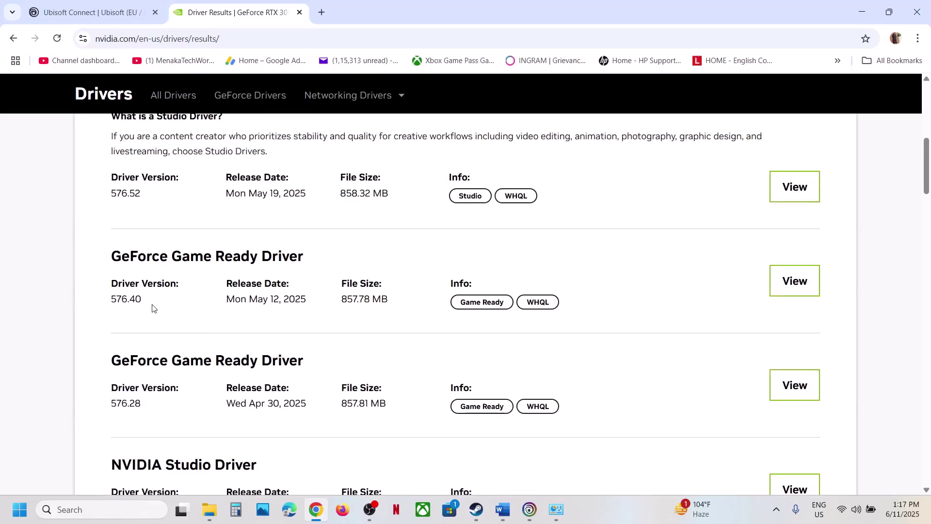
{"action": "scroll", "coordinate": [153, 308], "scroll_direction": "down", "scroll_amount": 1}
{"action": "left_click_drag", "start_coordinate": [107, 239], "coordinate": [146, 241]}
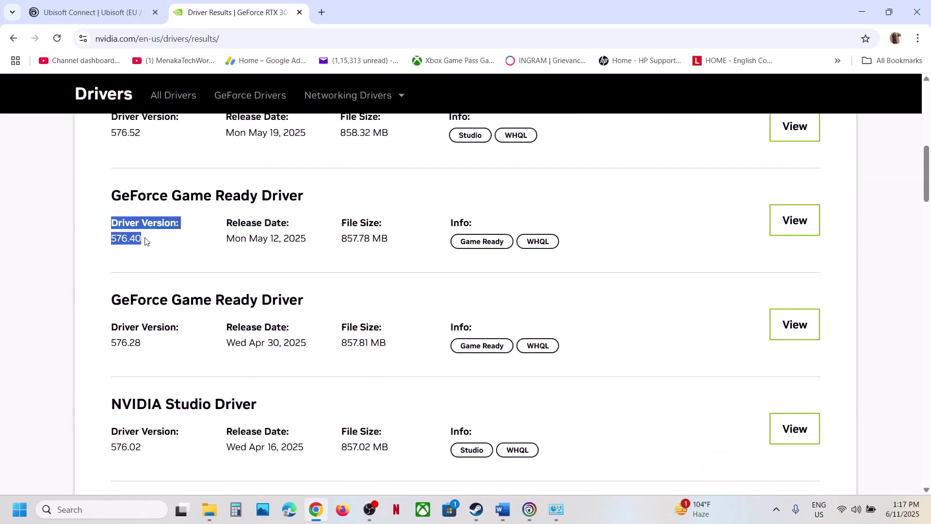
{"action": "left_click_drag", "start_coordinate": [106, 346], "coordinate": [146, 348]}
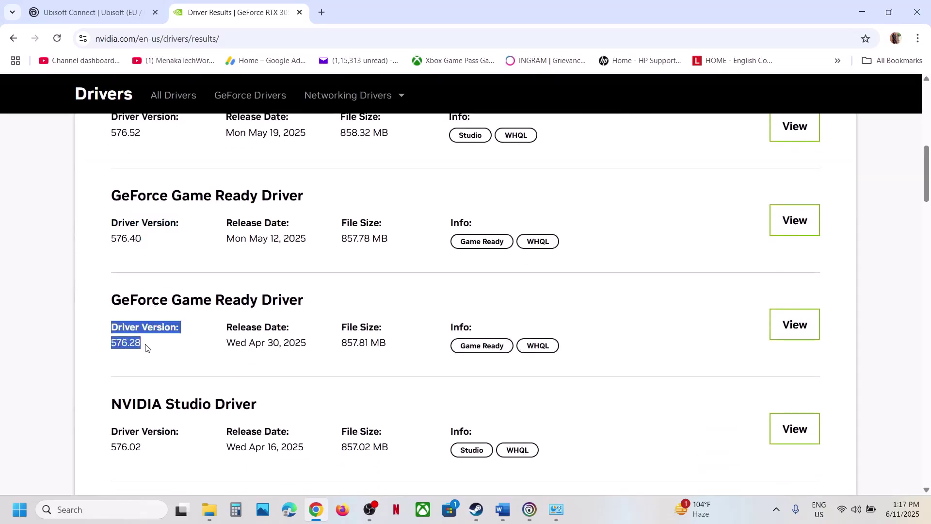
{"action": "left_click", "coordinate": [146, 348]}
- Look through the older driver releases and highlight GeForce Game Ready Driver version 566.36 from December 5, 2024
{"action": "scroll", "coordinate": [193, 351], "scroll_direction": "down", "scroll_amount": 15}
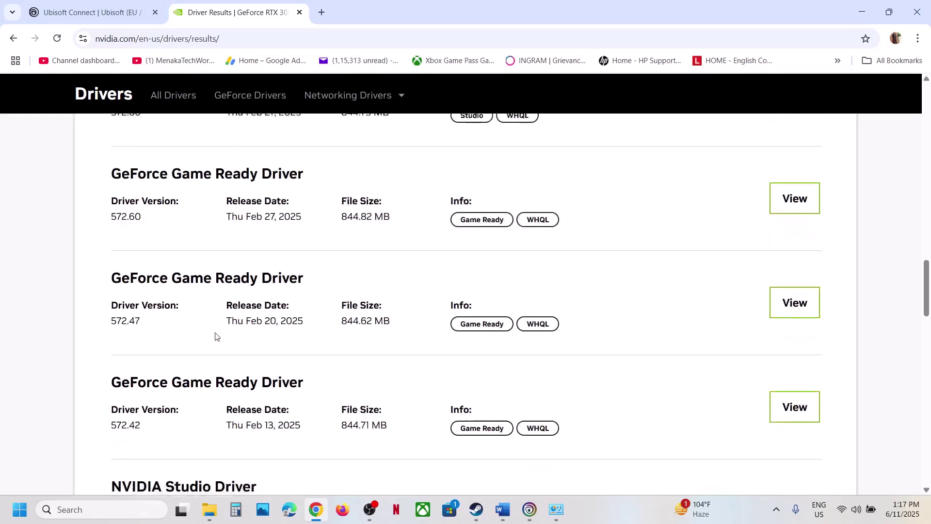
{"action": "scroll", "coordinate": [216, 336], "scroll_direction": "down", "scroll_amount": 10}
{"action": "scroll", "coordinate": [214, 329], "scroll_direction": "up", "scroll_amount": 2}
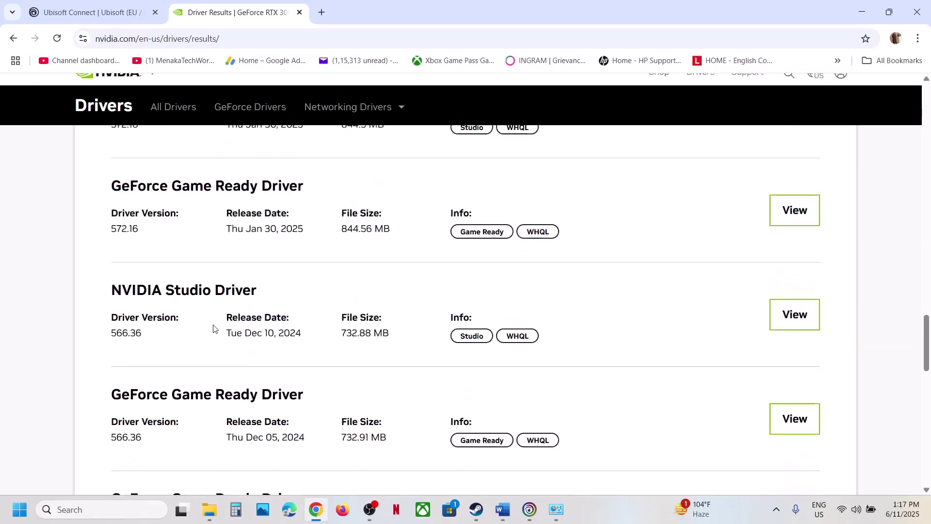
{"action": "scroll", "coordinate": [209, 330], "scroll_direction": "down", "scroll_amount": 4}
{"action": "left_click_drag", "start_coordinate": [110, 243], "coordinate": [146, 244]}
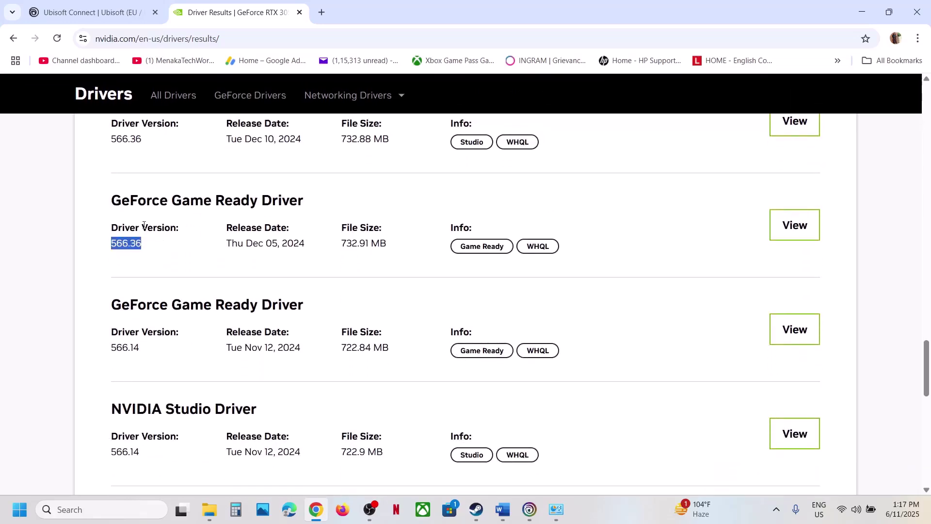
{"action": "left_click_drag", "start_coordinate": [109, 200], "coordinate": [242, 199]}
{"action": "left_click_drag", "start_coordinate": [99, 228], "coordinate": [189, 248]}
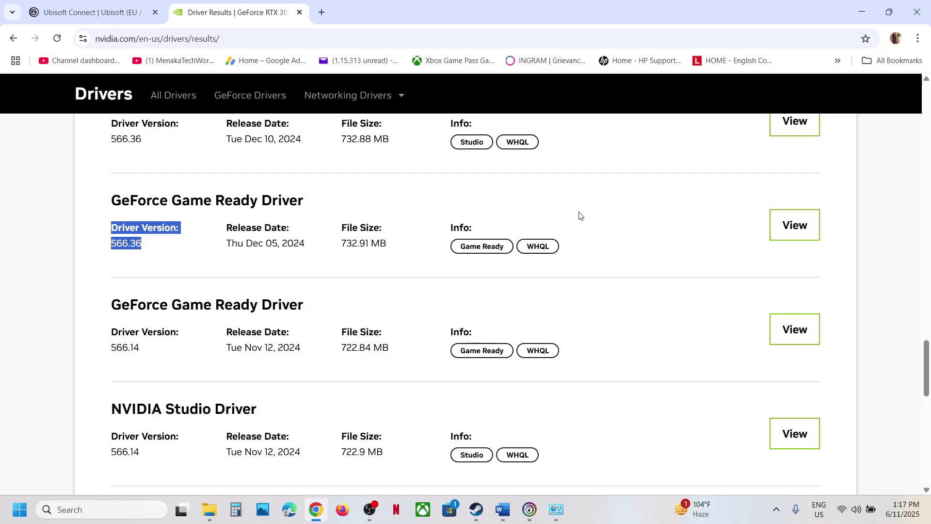
- Return to the Word document and highlight Debug mode in the Step 18 heading about the Nvidia control panel
{"action": "left_click", "coordinate": [478, 518]}
{"action": "left_click", "coordinate": [502, 509]}
{"action": "scroll", "coordinate": [341, 321], "scroll_direction": "down", "scroll_amount": 3}
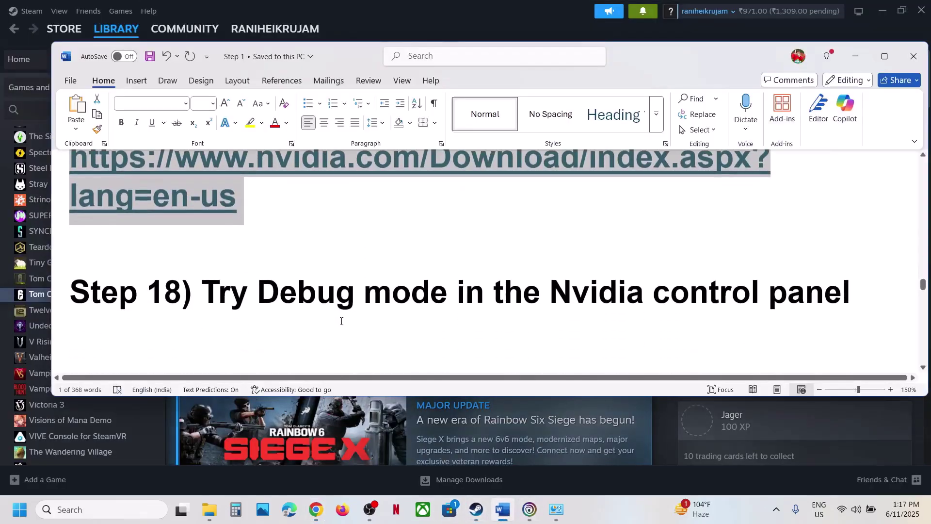
{"action": "left_click_drag", "start_coordinate": [256, 292], "coordinate": [415, 294]}
- Show the desktop and open NVIDIA Control Panel from its extended context options
{"action": "key", "text": "super+d"}
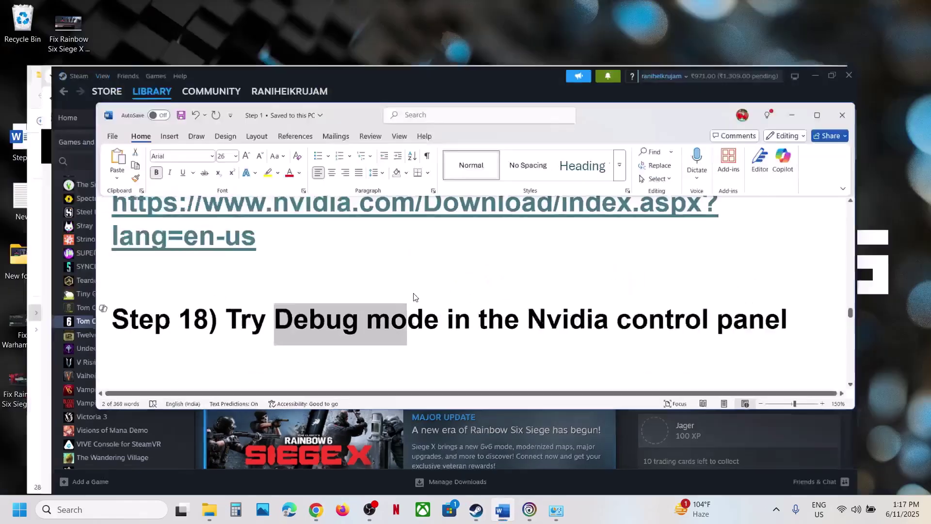
{"action": "right_click", "coordinate": [438, 262]}
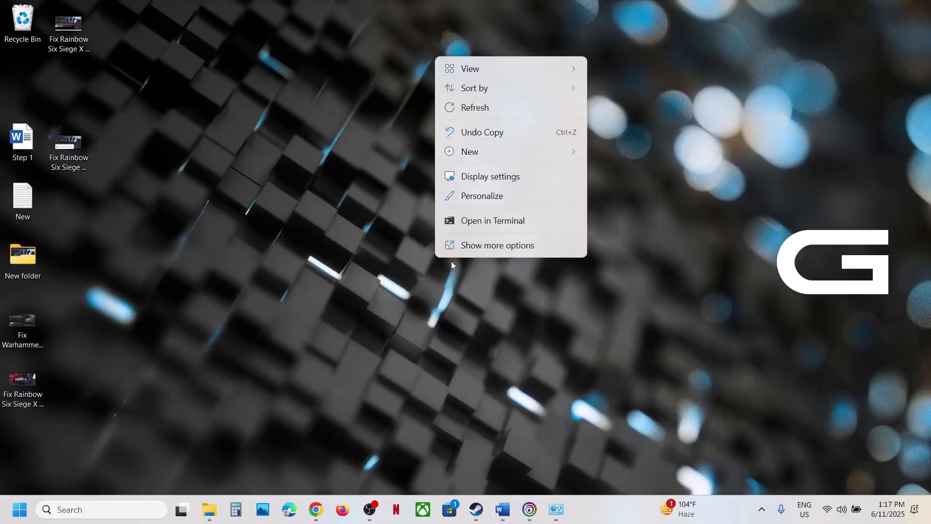
{"action": "left_click", "coordinate": [501, 245]}
{"action": "left_click", "coordinate": [533, 355]}
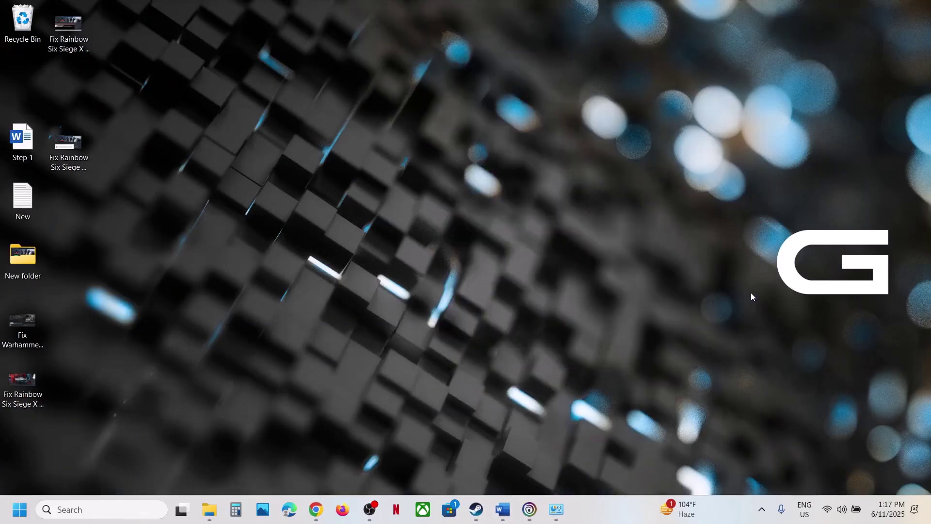
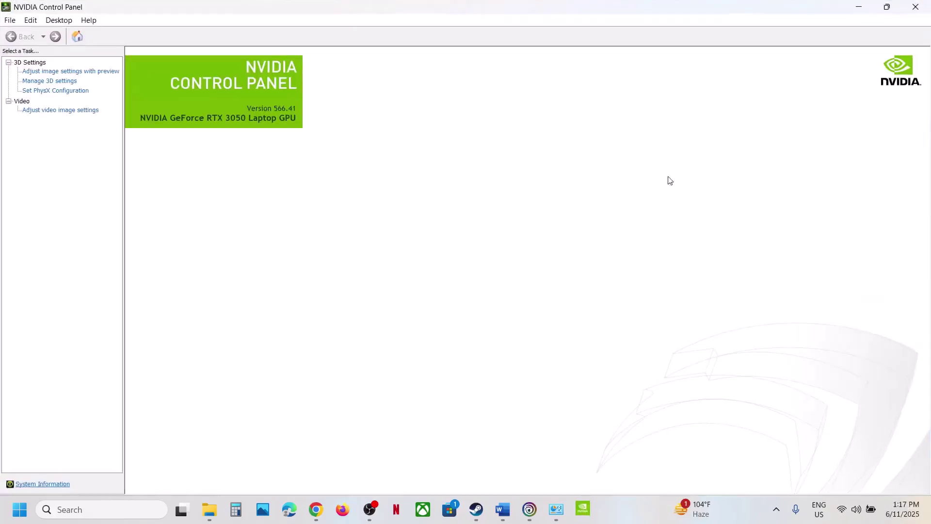
- Enable Debug Mode in NVIDIA Control Panel, check that it is ticked, and close the control panel
{"action": "left_click", "coordinate": [90, 21]}
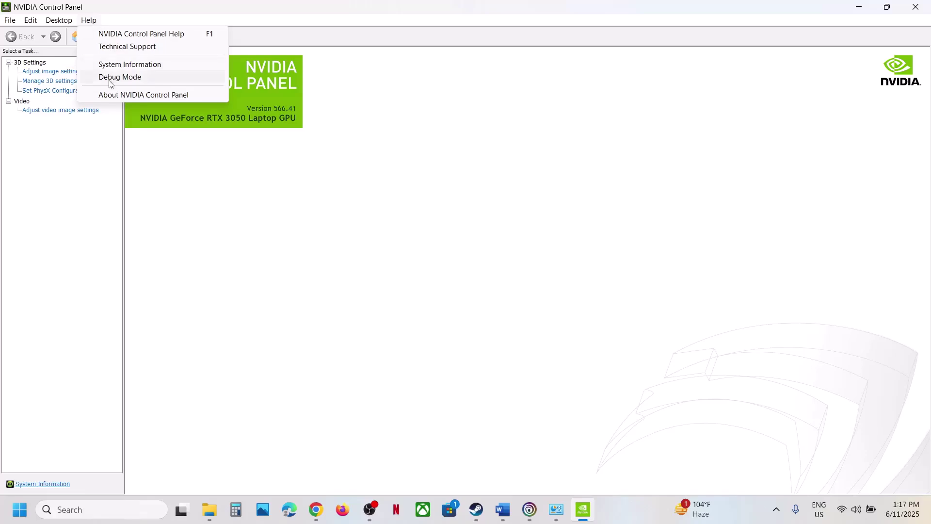
{"action": "left_click", "coordinate": [113, 80]}
{"action": "left_click", "coordinate": [89, 21]}
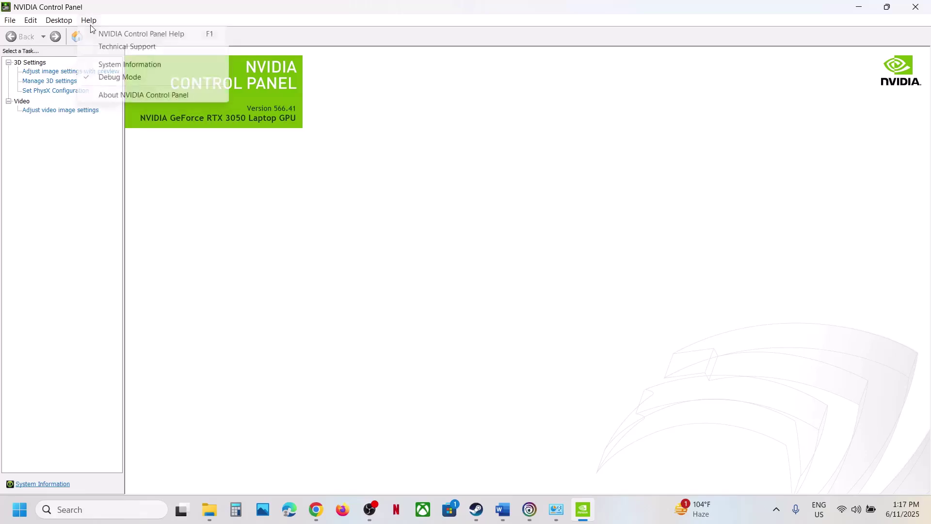
{"action": "left_click", "coordinate": [355, 201]}
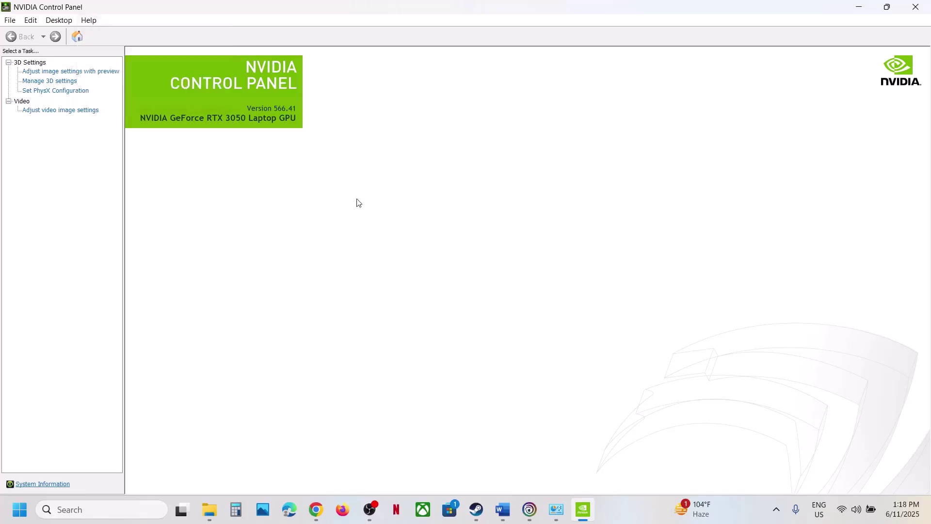
{"action": "left_click", "coordinate": [916, 7]}
- Return to the Word document and copy the Microsoft link under Step 19, Install Visual C++ Files
{"action": "left_click", "coordinate": [476, 509]}
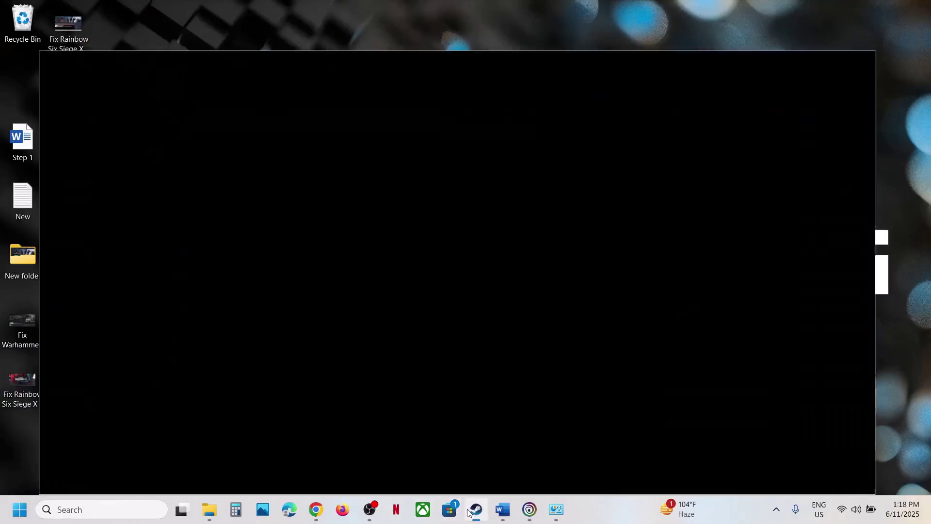
{"action": "left_click", "coordinate": [509, 515]}
{"action": "scroll", "coordinate": [709, 300], "scroll_direction": "down", "scroll_amount": 4}
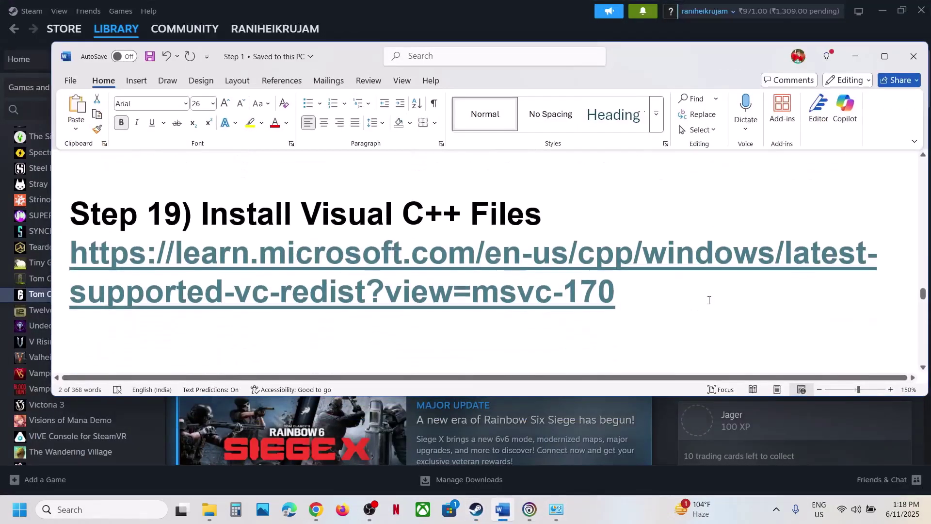
{"action": "left_click_drag", "start_coordinate": [615, 291], "coordinate": [69, 253]}
{"action": "key", "text": "ctrl+c"}
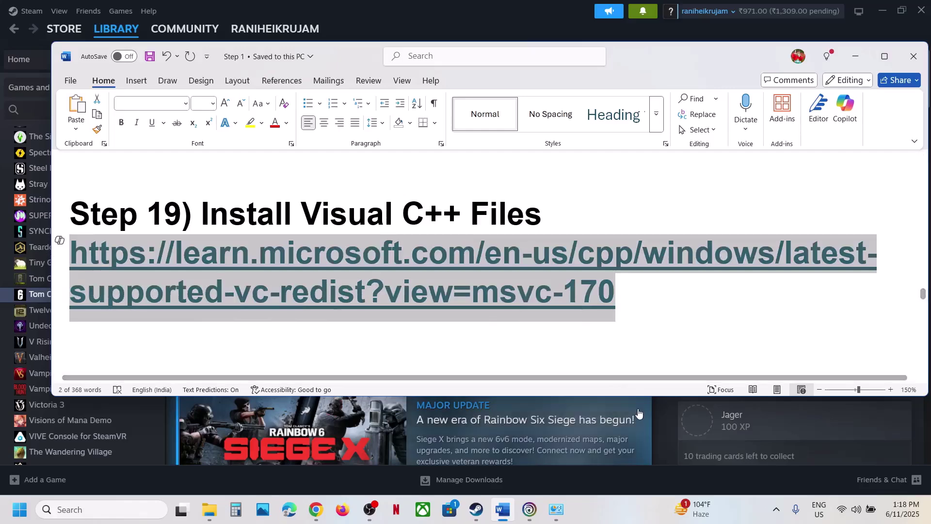
- Switch to Chrome and load the copied Visual C++ Redistributable link in a new tab
{"action": "left_click", "coordinate": [666, 424]}
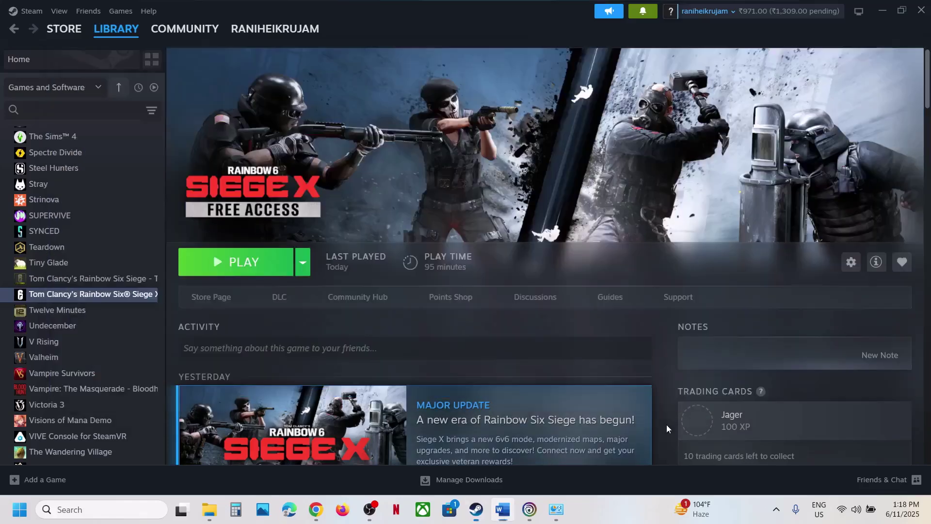
{"action": "left_click", "coordinate": [316, 509]}
{"action": "left_click", "coordinate": [322, 12]}
{"action": "key", "text": "ctrl+v"}
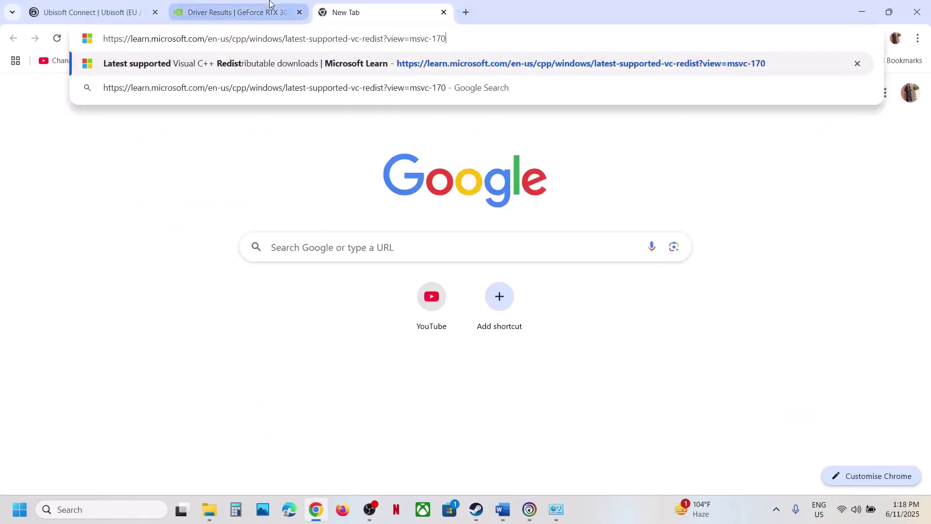
{"action": "key", "text": "Return"}
- Find the latest Visual C++ Redistributable version table and download the X86 package
{"action": "scroll", "coordinate": [380, 233], "scroll_direction": "down", "scroll_amount": 6}
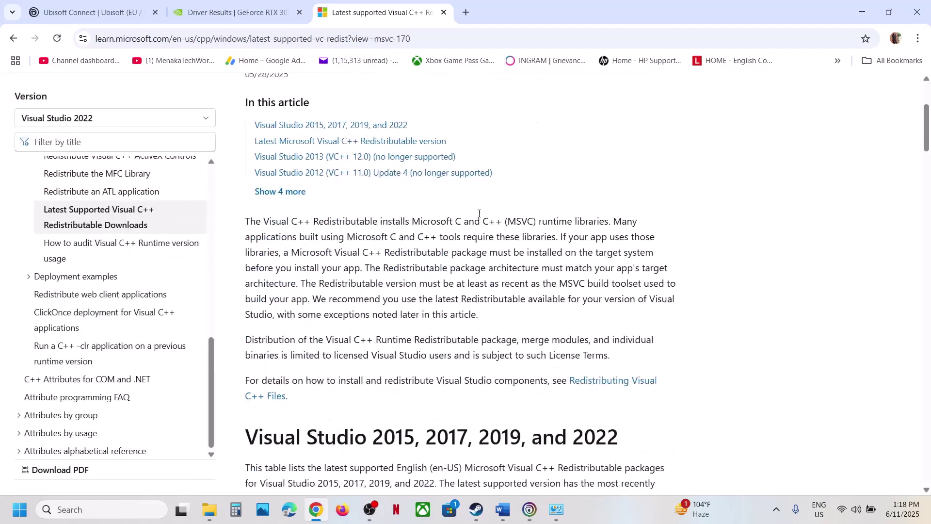
{"action": "left_click_drag", "start_coordinate": [290, 203], "coordinate": [545, 171]}
{"action": "scroll", "coordinate": [337, 301], "scroll_direction": "down", "scroll_amount": 7}
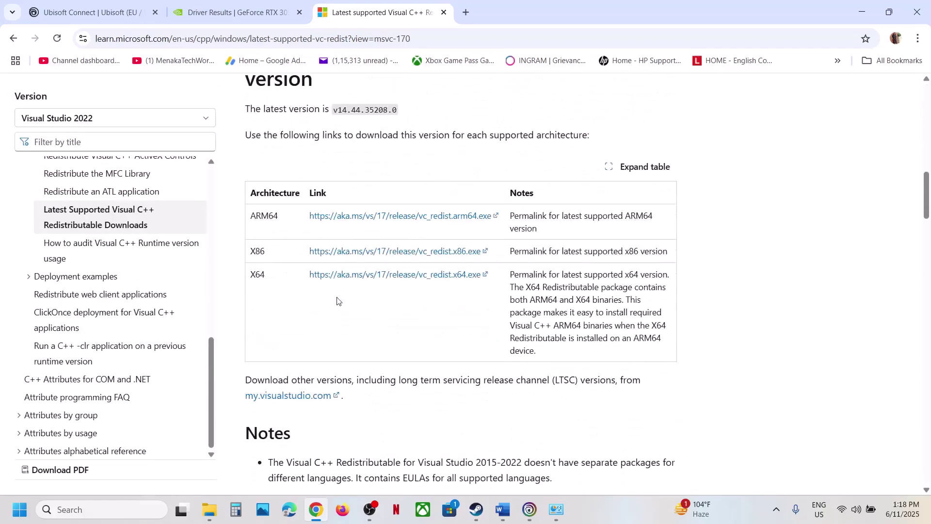
{"action": "left_click", "coordinate": [251, 249]}
{"action": "left_click", "coordinate": [320, 251]}
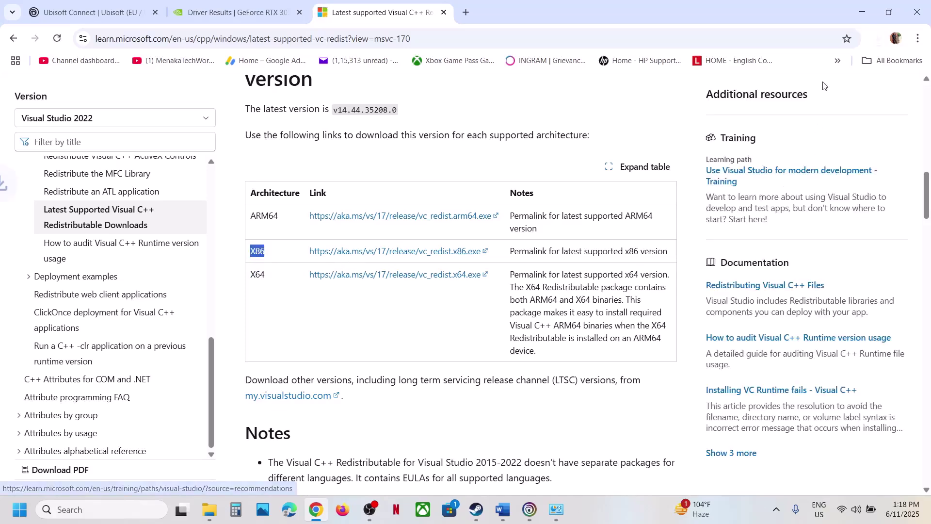
- Run the downloaded x86 Visual C++ 2015-2022 Redistributable installer and allow it to make changes to the device
{"action": "left_click", "coordinate": [854, 69]}
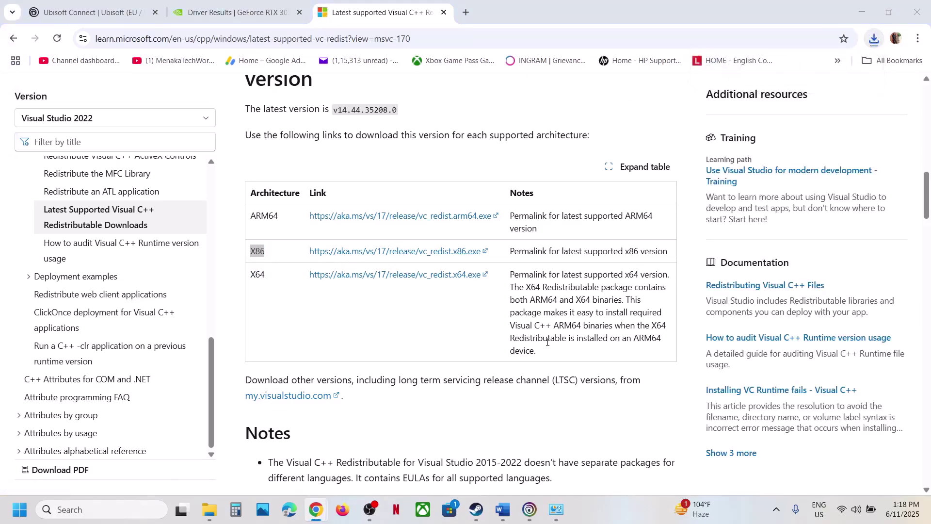
{"action": "left_click", "coordinate": [476, 318]}
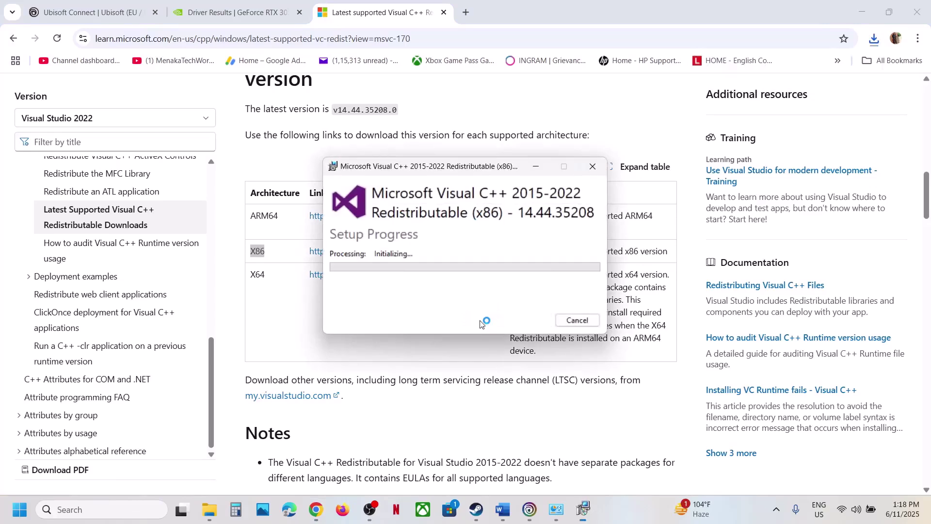
{"action": "left_click", "coordinate": [425, 345]}
{"action": "left_click", "coordinate": [468, 288]}
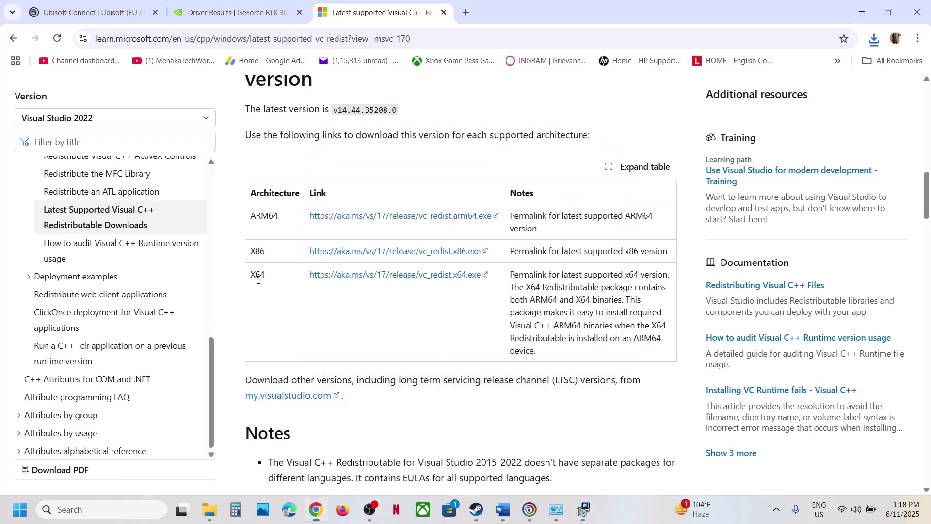
- Download the X64 Visual C++ Redistributable, run its installer, and allow it to make changes to the device
{"action": "left_click", "coordinate": [427, 275]}
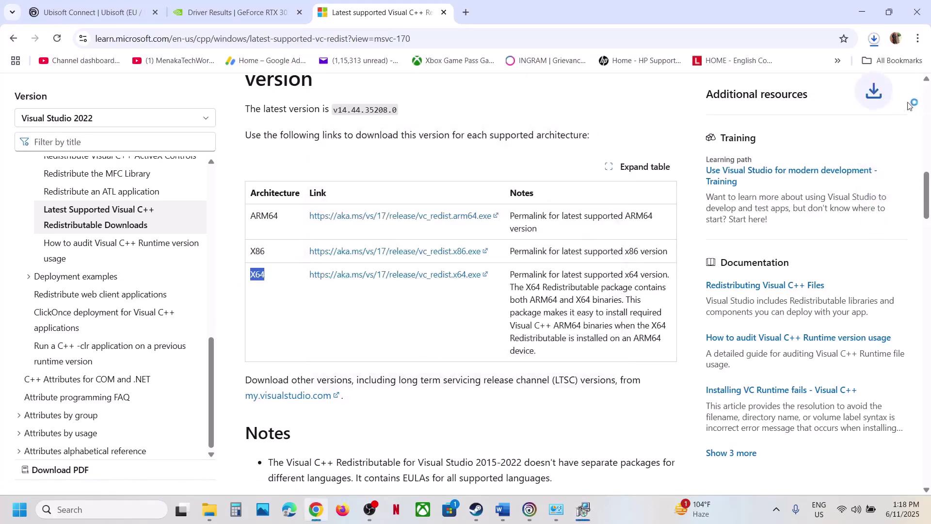
{"action": "left_click", "coordinate": [874, 38]}
{"action": "left_click", "coordinate": [544, 278]}
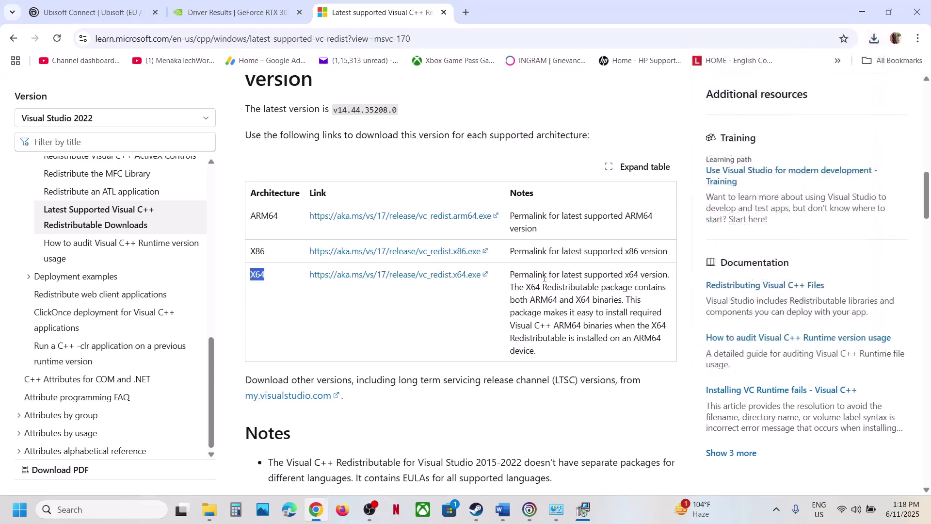
{"action": "left_click", "coordinate": [480, 378]}
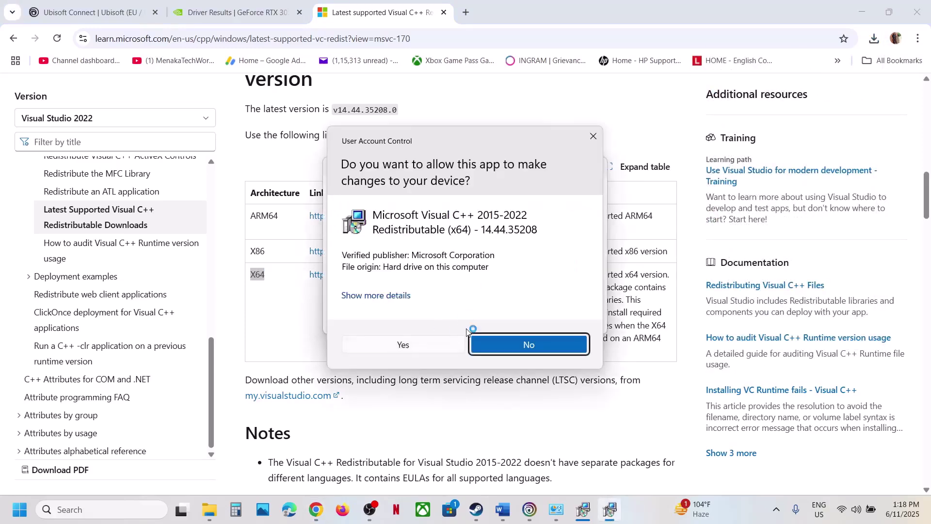
{"action": "left_click", "coordinate": [461, 341]}
- Move the x86 and x64 setup windows apart and close both installers
{"action": "left_click_drag", "start_coordinate": [453, 163], "coordinate": [299, 186]}
{"action": "left_click_drag", "start_coordinate": [485, 167], "coordinate": [624, 185]}
{"action": "left_click", "coordinate": [418, 329]}
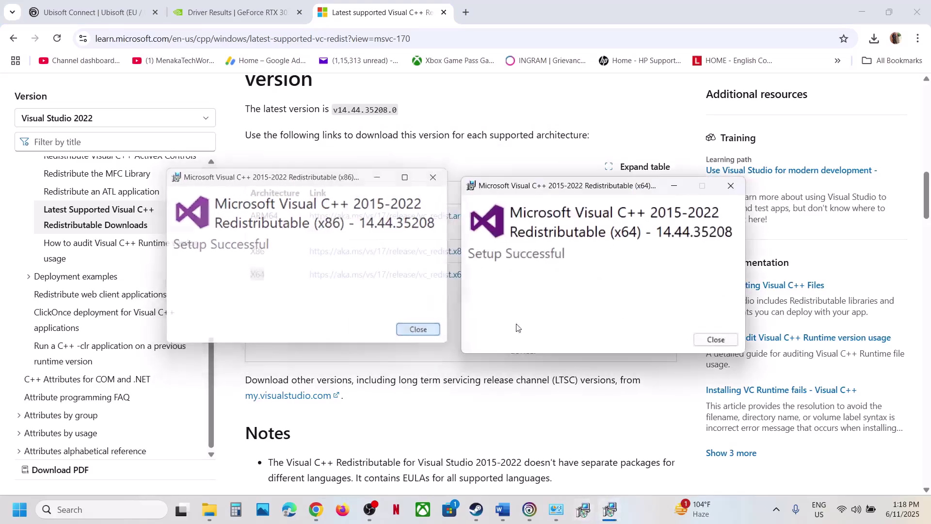
{"action": "left_click", "coordinate": [715, 339]}
- Display the Windows power options to view Restart, and dismiss them without restarting
{"action": "left_click", "coordinate": [20, 509]}
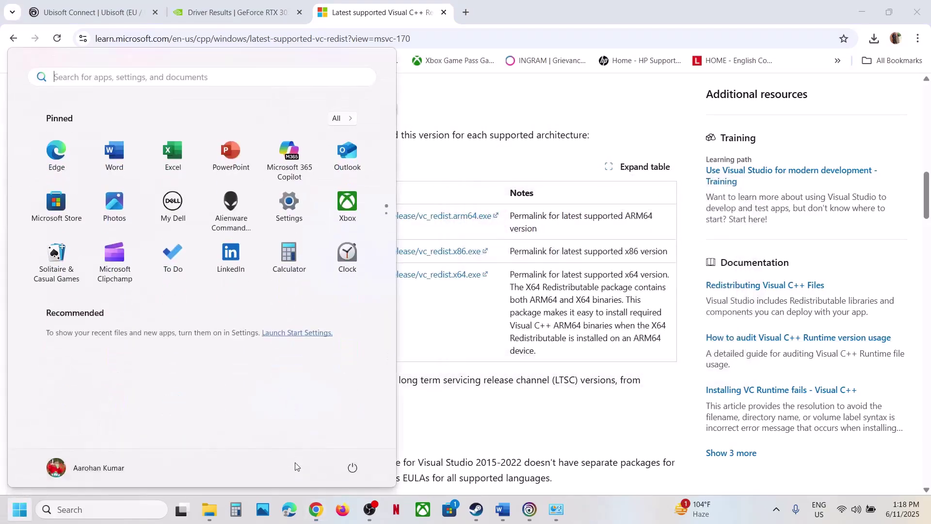
{"action": "left_click", "coordinate": [352, 467]}
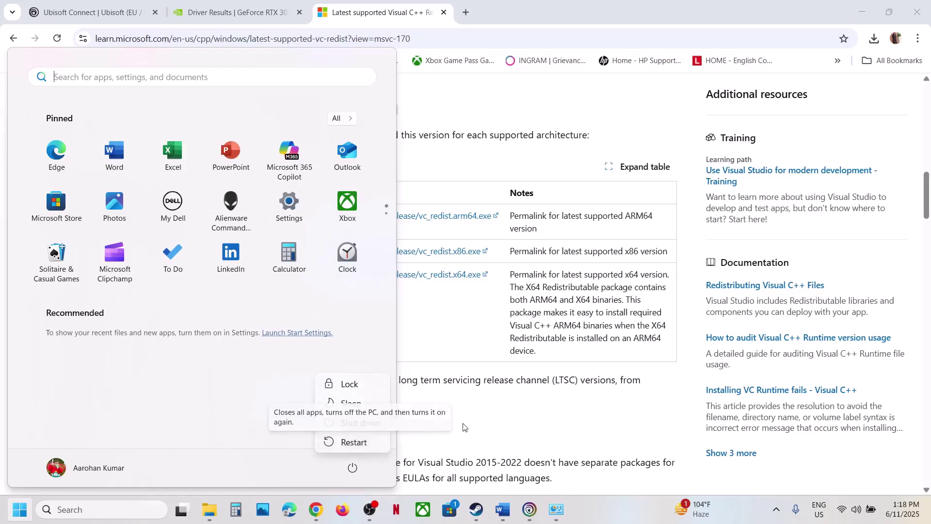
{"action": "key", "text": "Escape"}
{"action": "key", "text": "Escape"}
- Return to the Word document and highlight the Step 20 heading text about updating Windows to the latest version
{"action": "left_click", "coordinate": [476, 510]}
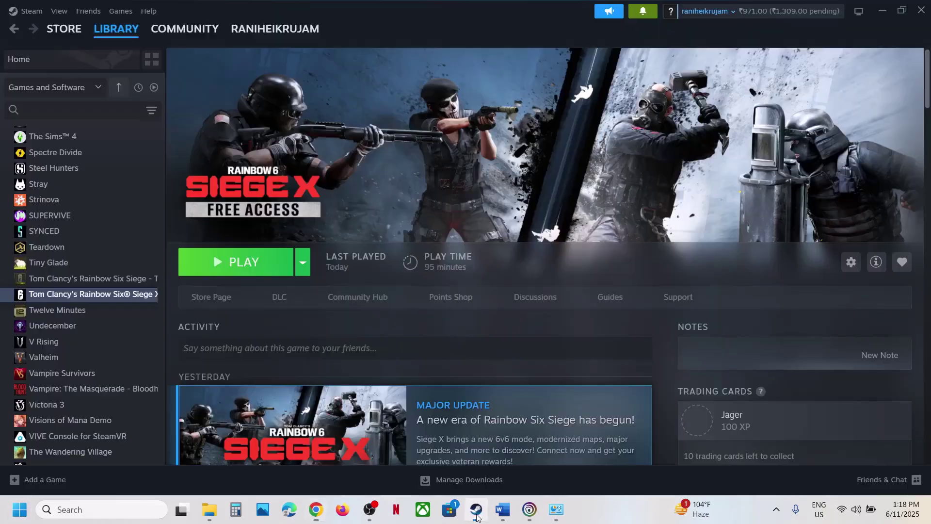
{"action": "left_click", "coordinate": [502, 509]}
{"action": "scroll", "coordinate": [327, 337], "scroll_direction": "down", "scroll_amount": 3}
{"action": "scroll", "coordinate": [327, 337], "scroll_direction": "up", "scroll_amount": 1}
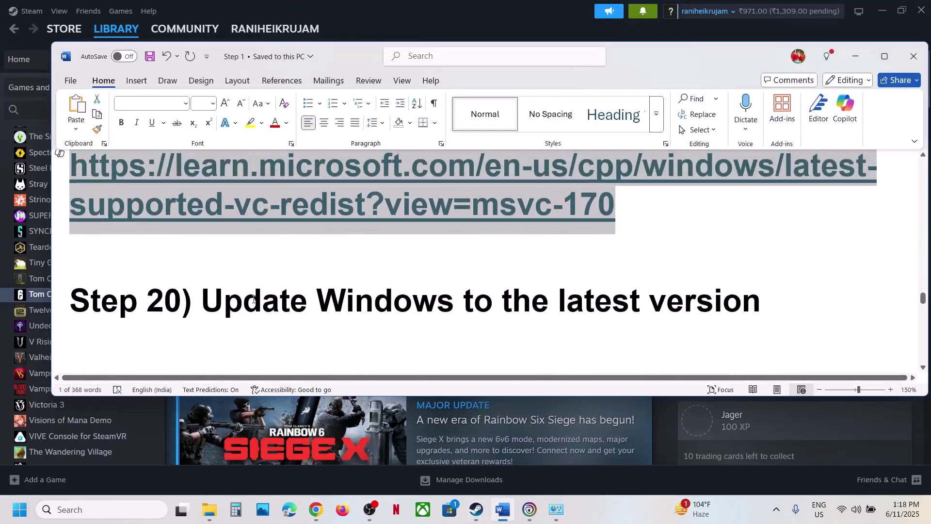
{"action": "left_click_drag", "start_coordinate": [202, 302], "coordinate": [654, 302]}
- Check for updates on the Windows Update page in Settings and bring up the power options
{"action": "key", "text": "super+i"}
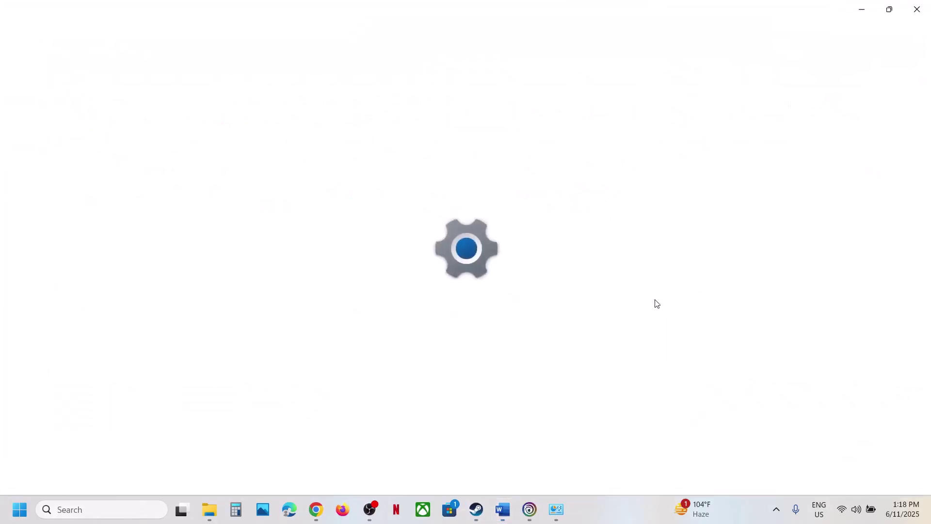
{"action": "left_click", "coordinate": [106, 400]}
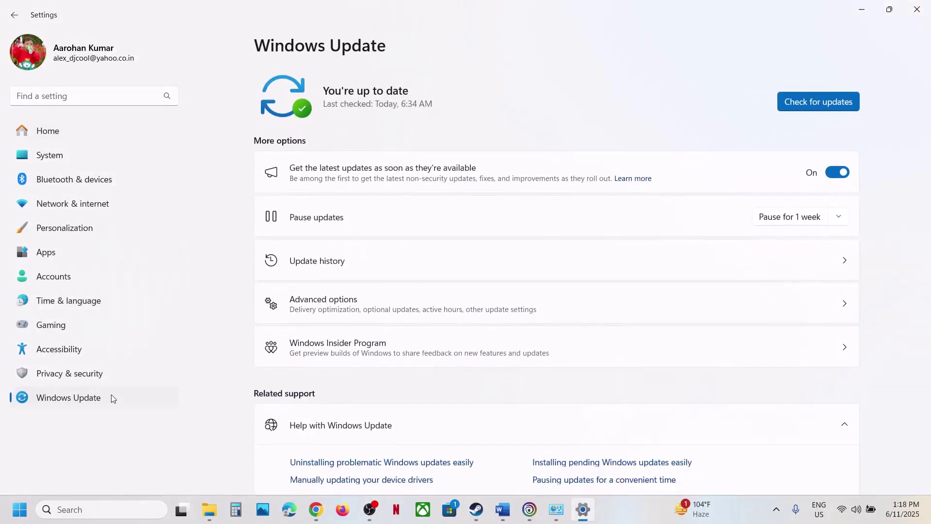
{"action": "left_click", "coordinate": [818, 102]}
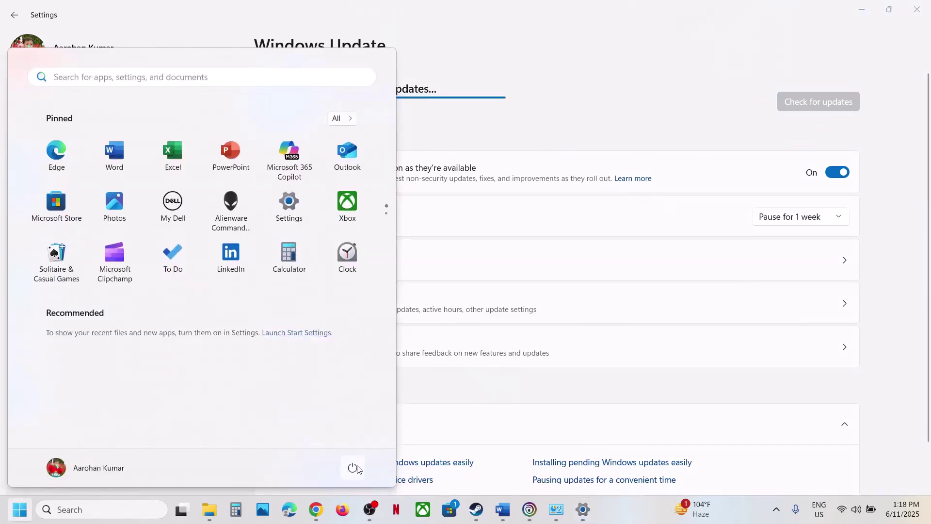
{"action": "left_click", "coordinate": [353, 467]}
- Return to the Word document and highlight the Step 21 instruction to close all the overclocking applications
{"action": "left_click", "coordinate": [513, 511]}
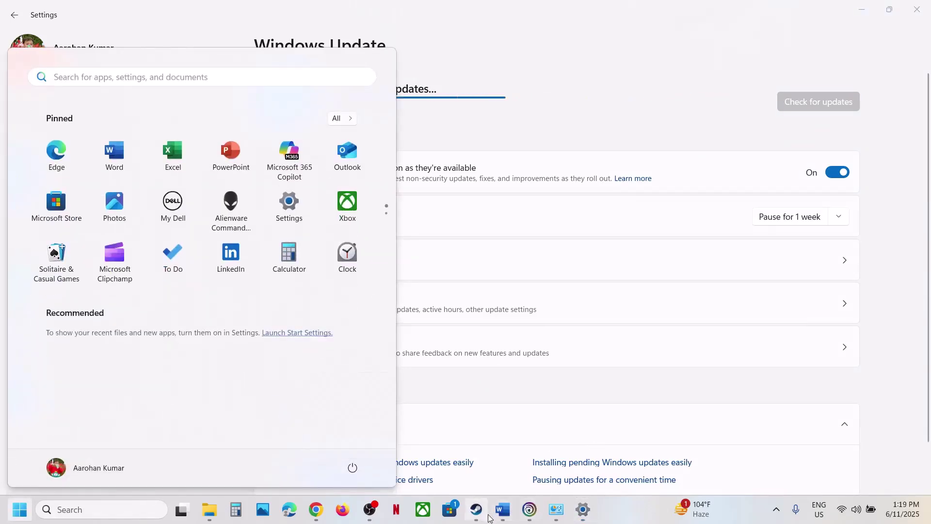
{"action": "scroll", "coordinate": [316, 297], "scroll_direction": "down", "scroll_amount": 1}
{"action": "scroll", "coordinate": [315, 297], "scroll_direction": "down", "scroll_amount": 2}
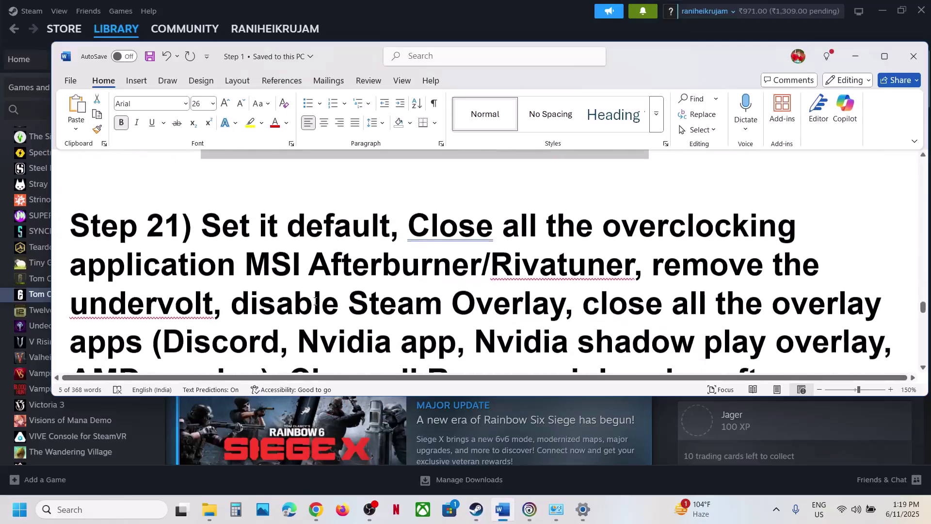
{"action": "scroll", "coordinate": [339, 303], "scroll_direction": "down", "scroll_amount": 1}
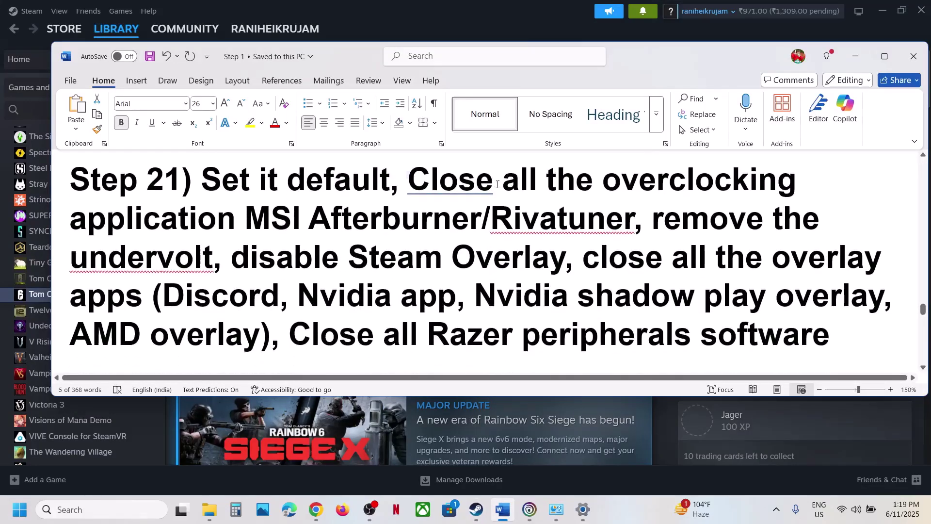
{"action": "left_click_drag", "start_coordinate": [497, 184], "coordinate": [260, 222]}
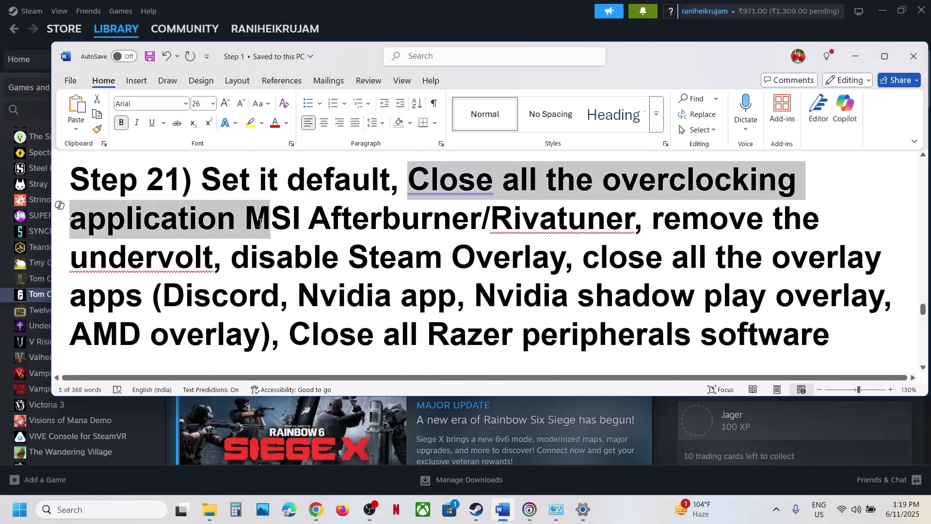